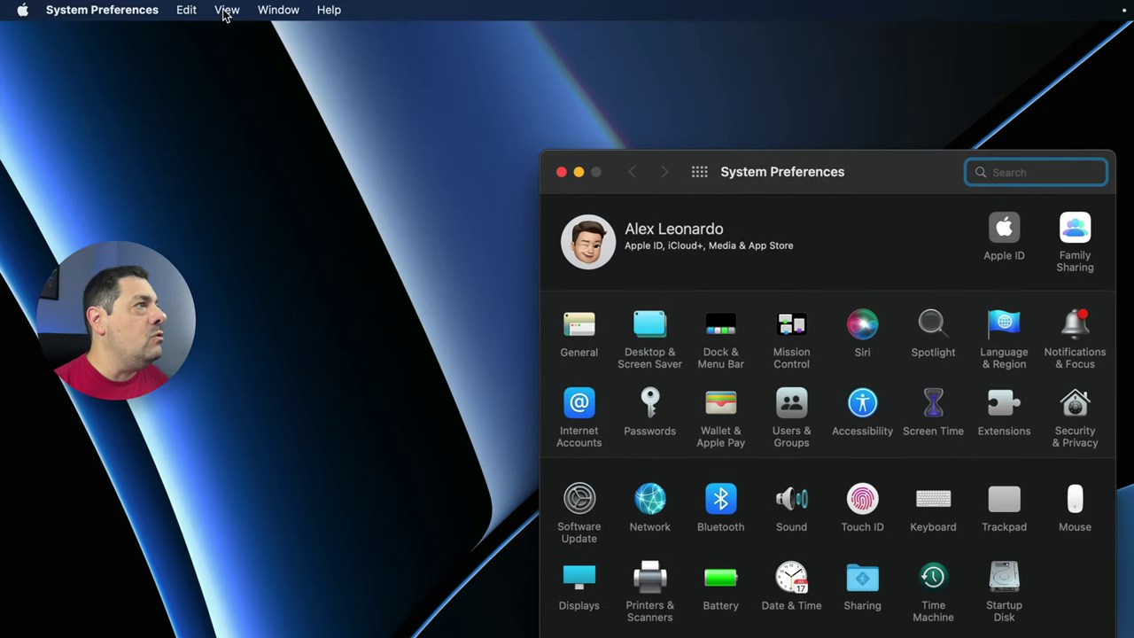
Customize the System Preferences overview to hide Wacom Center, Wacom Tablet, Time Machine, Mouse and Touch ID.
left_click(224, 11)
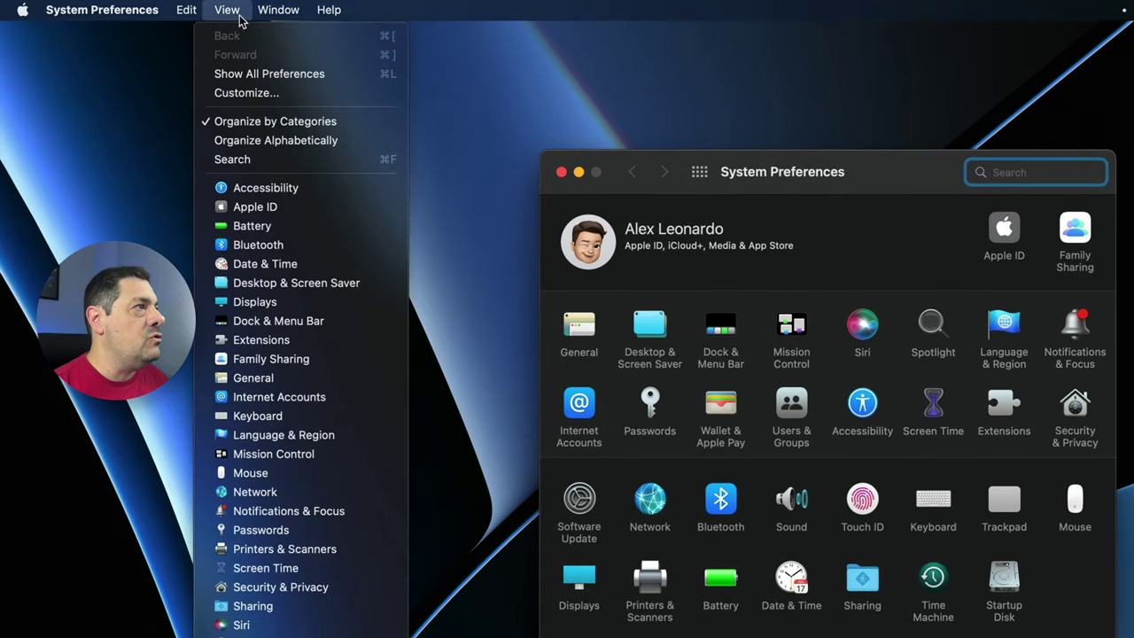
left_click(238, 93)
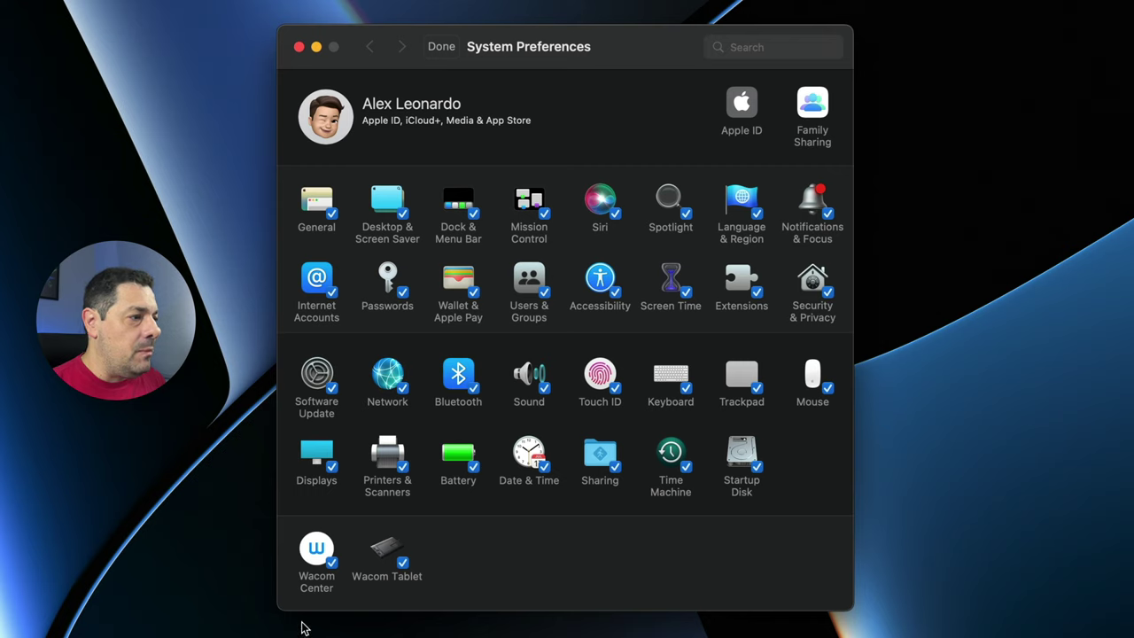
left_click(331, 564)
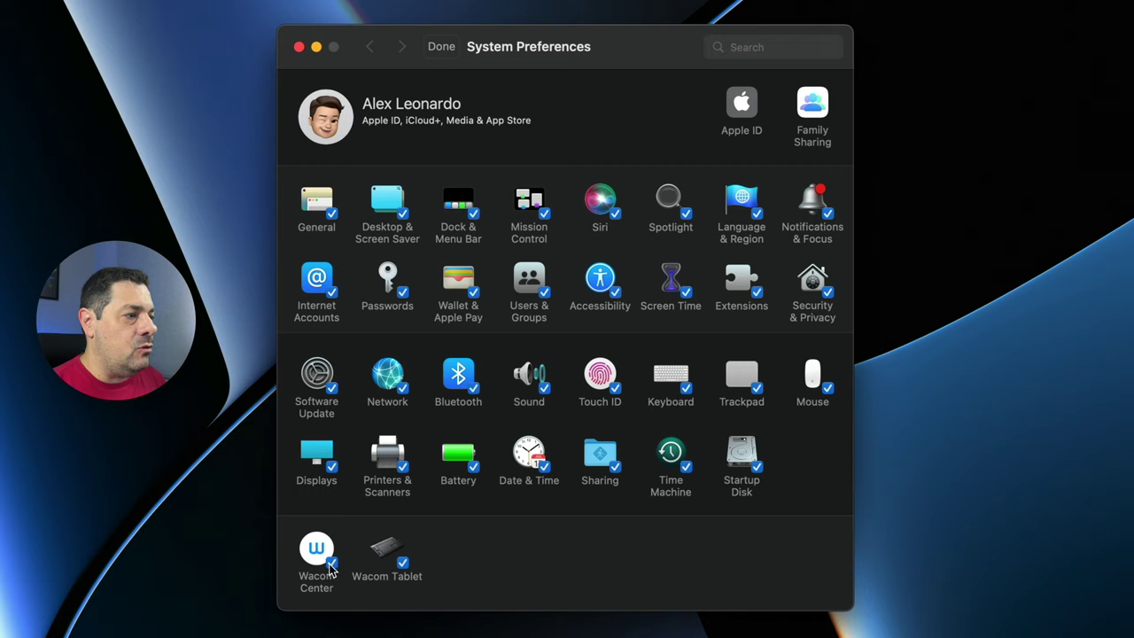
left_click(403, 566)
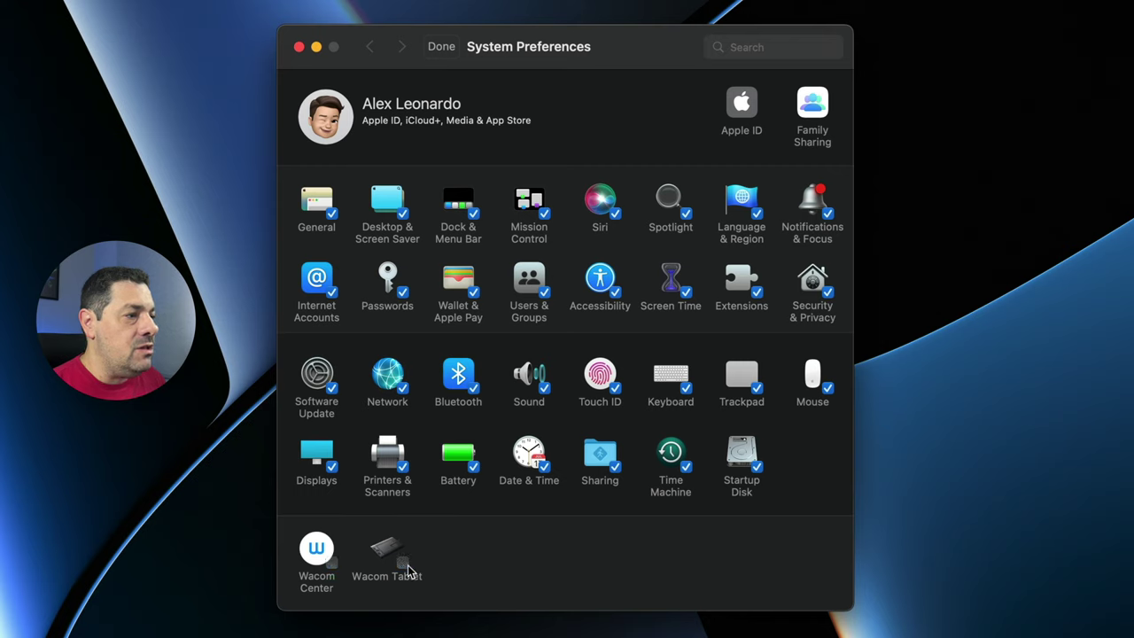
left_click(684, 470)
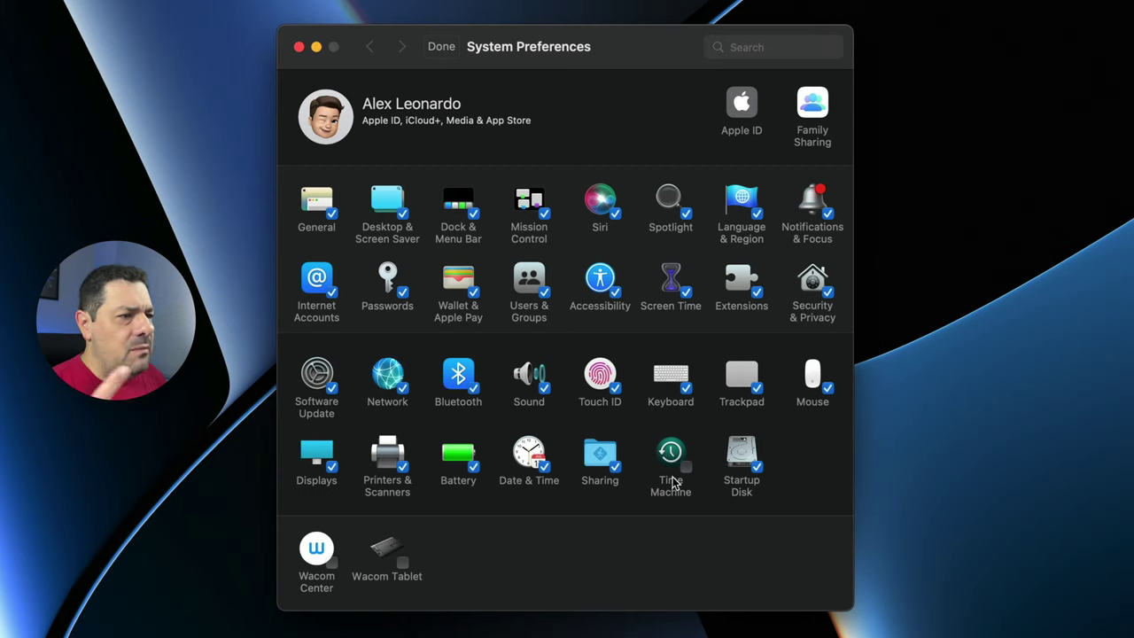
left_click(829, 389)
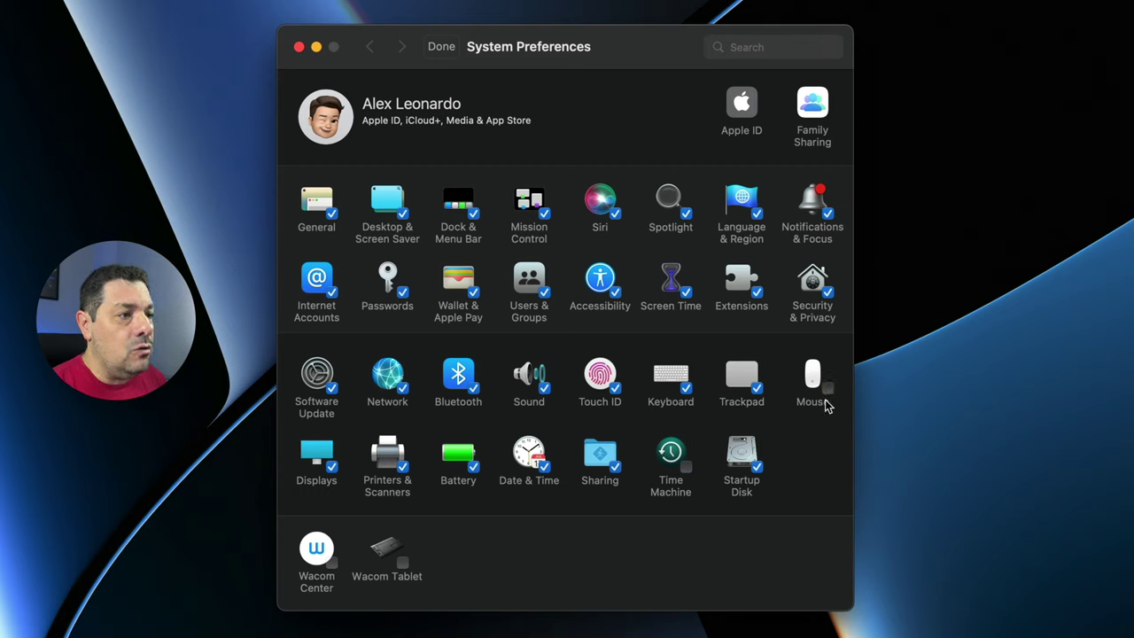
left_click(615, 390)
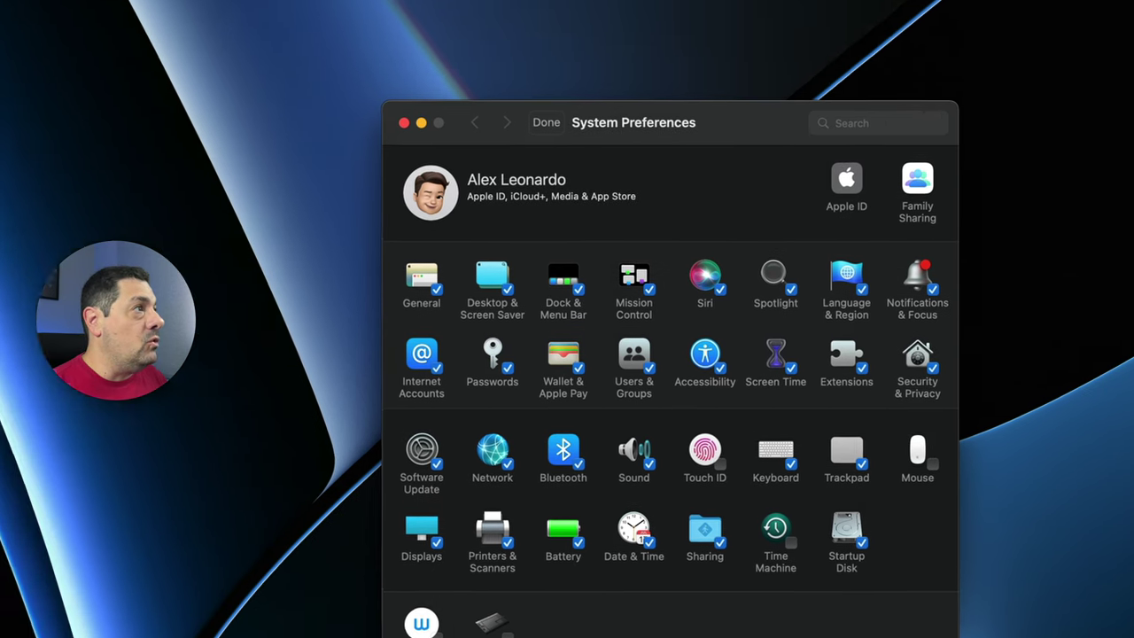
left_click(227, 10)
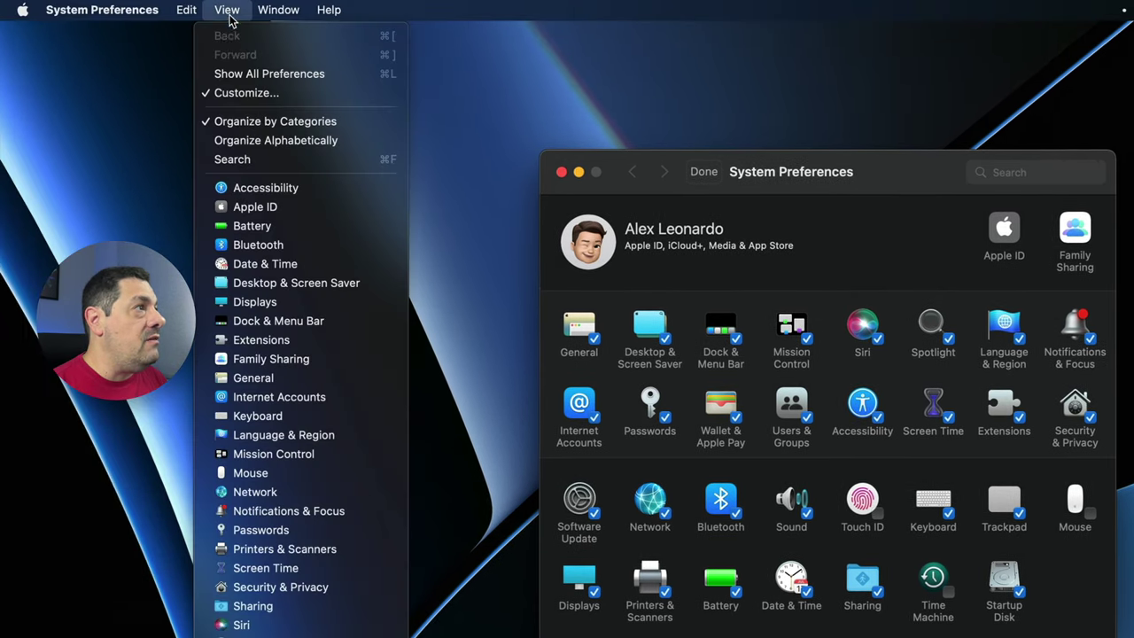
left_click(241, 93)
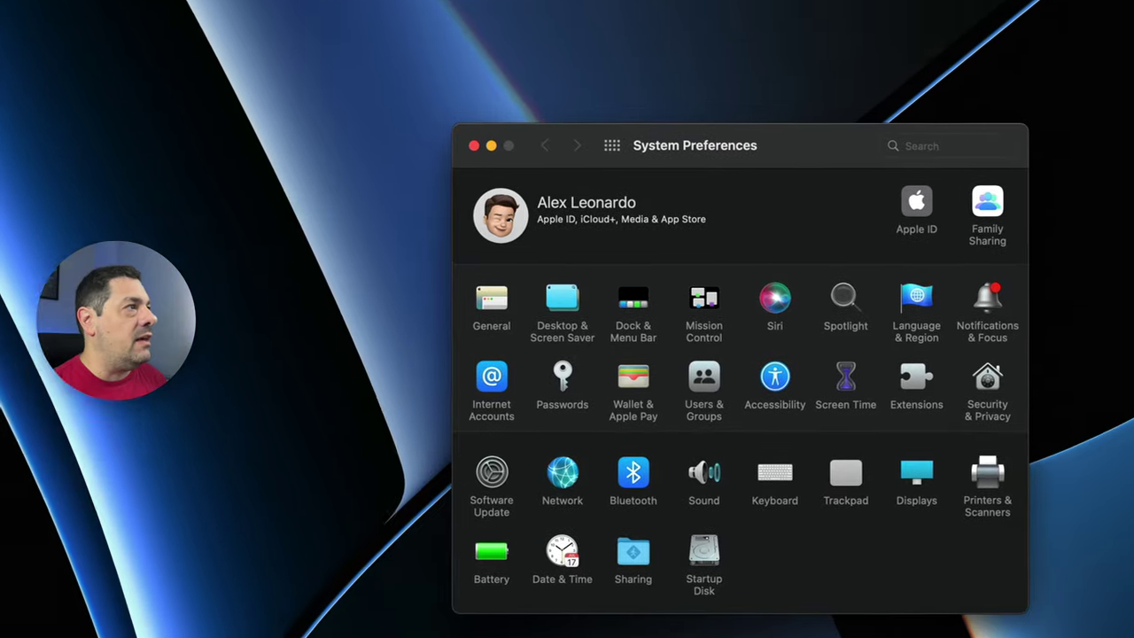
Reopen the overview's icon customization, try including Time Machine again, and finish customizing.
left_click(227, 9)
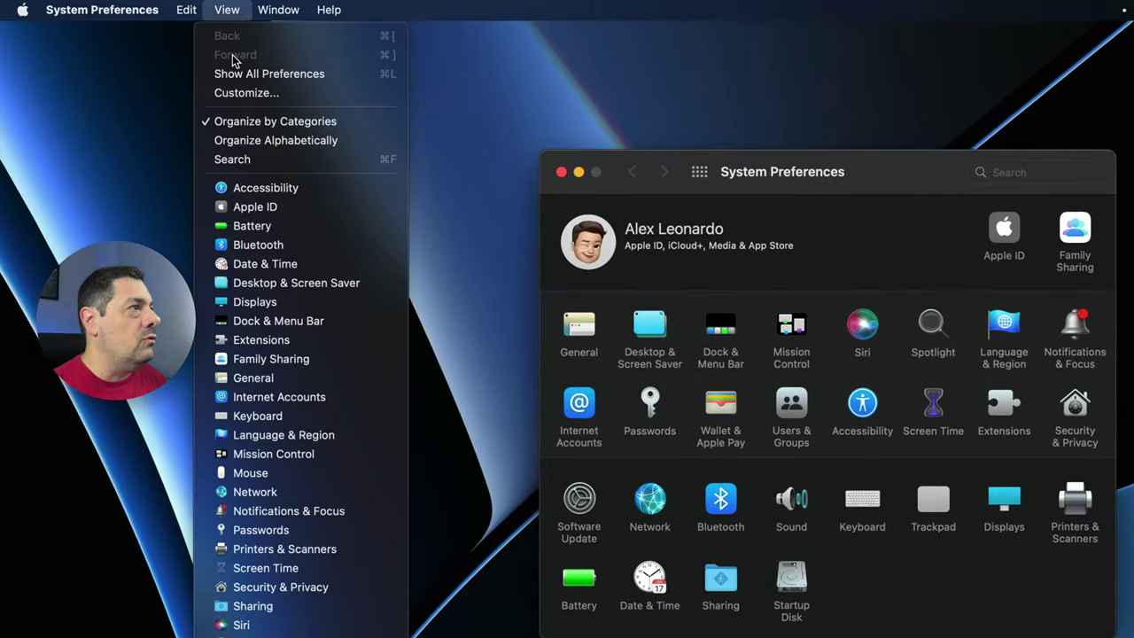
left_click(241, 94)
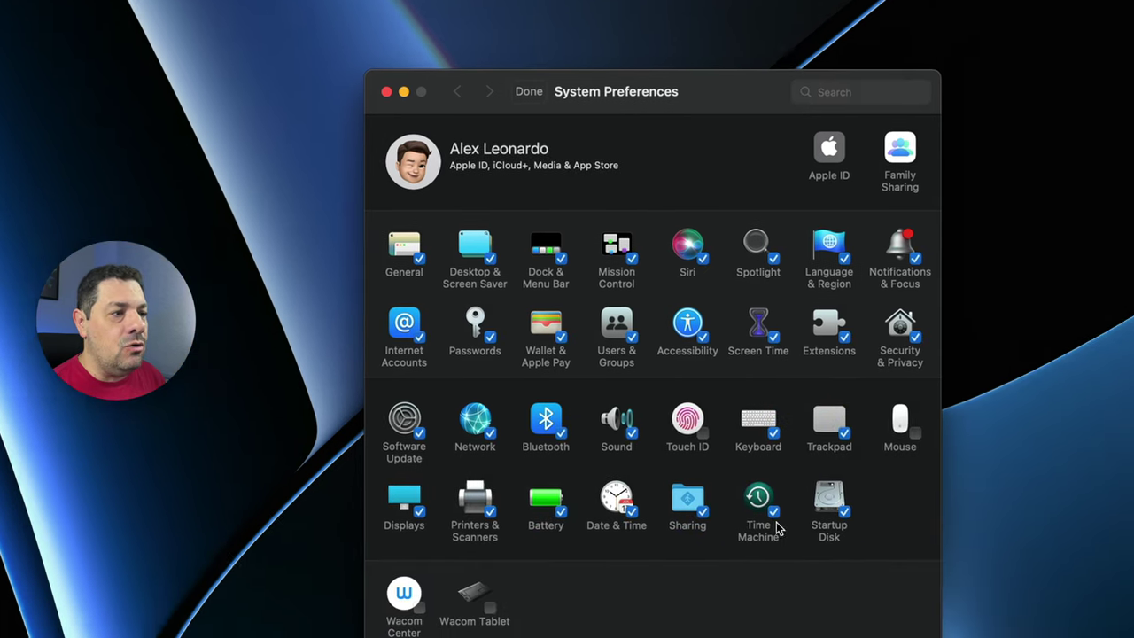
key("Return")
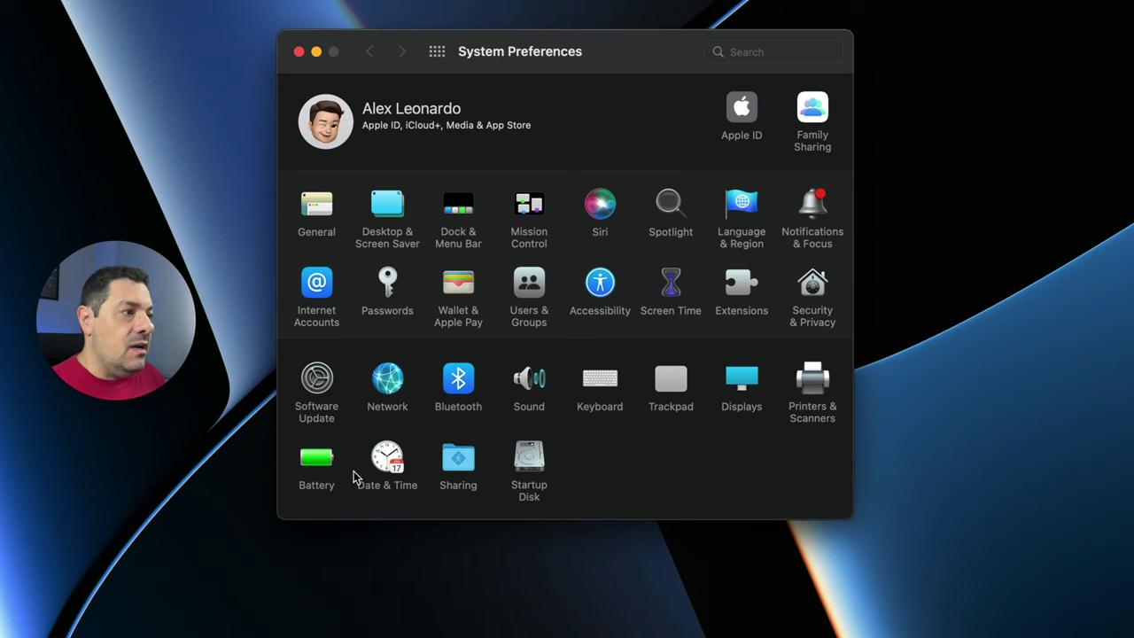
Examine the battery condition and maximum capacity in the Battery Health report, and close the report.
left_click(315, 462)
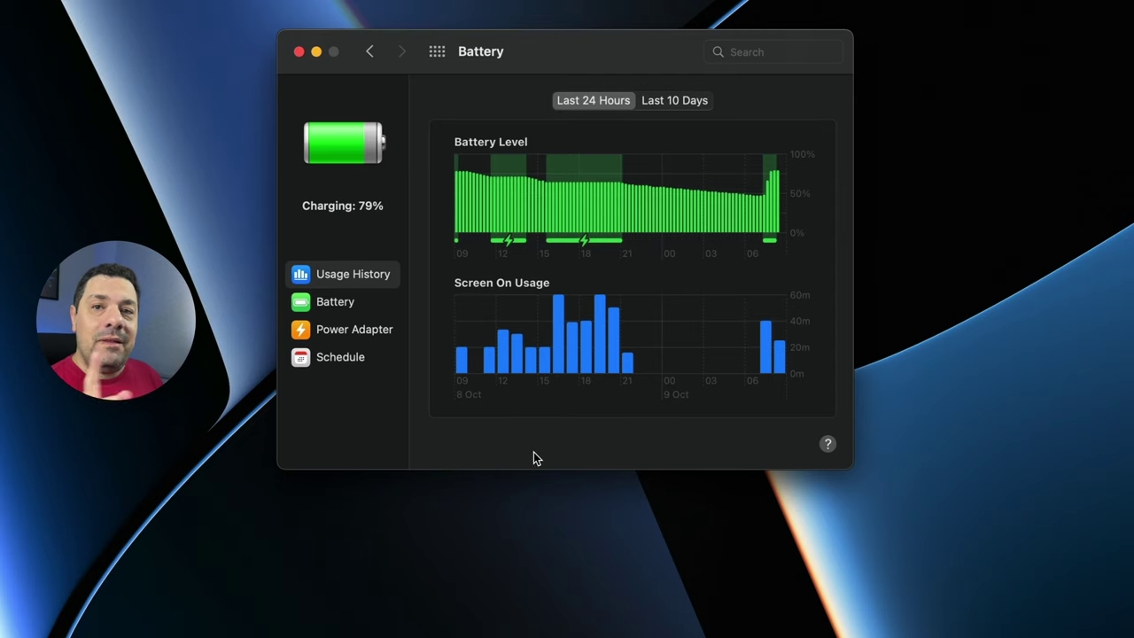
left_click(328, 303)
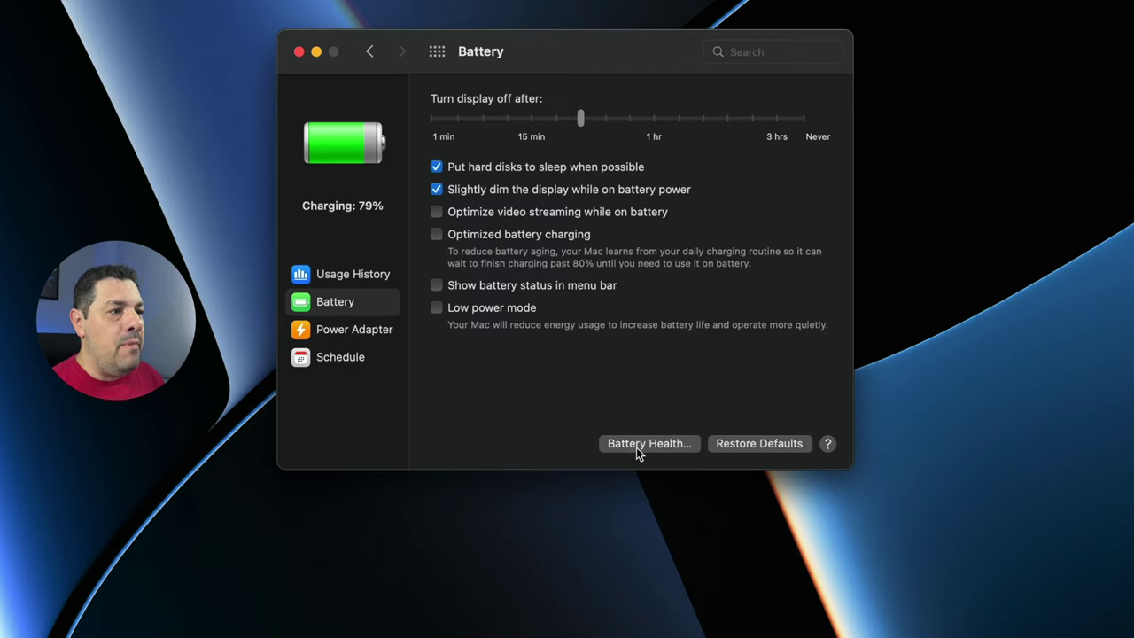
left_click(644, 448)
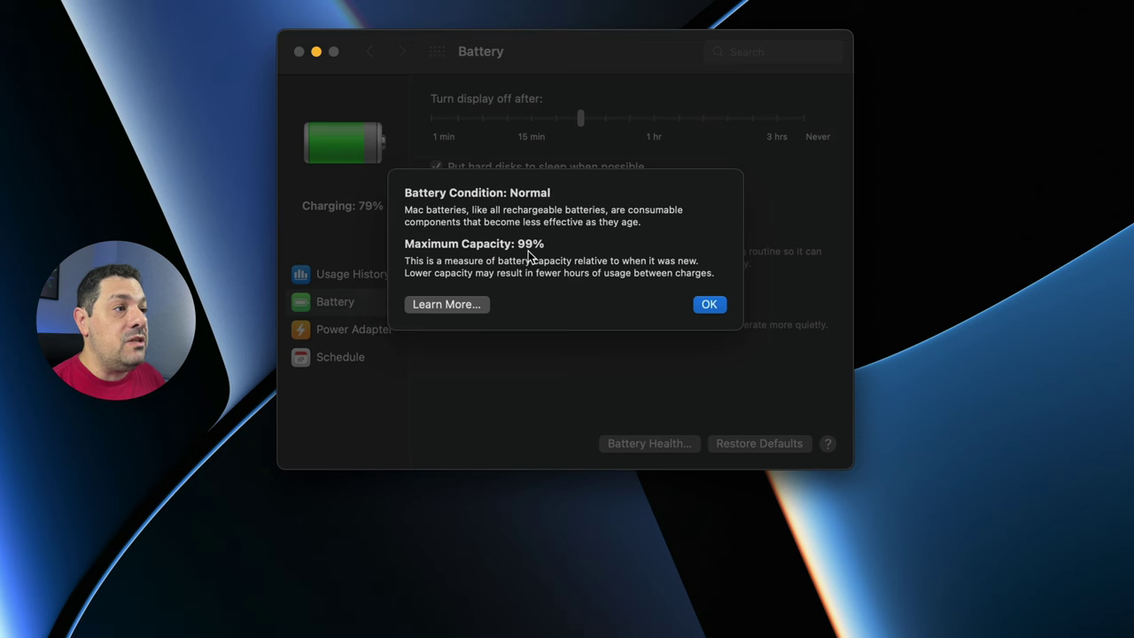
key("Return")
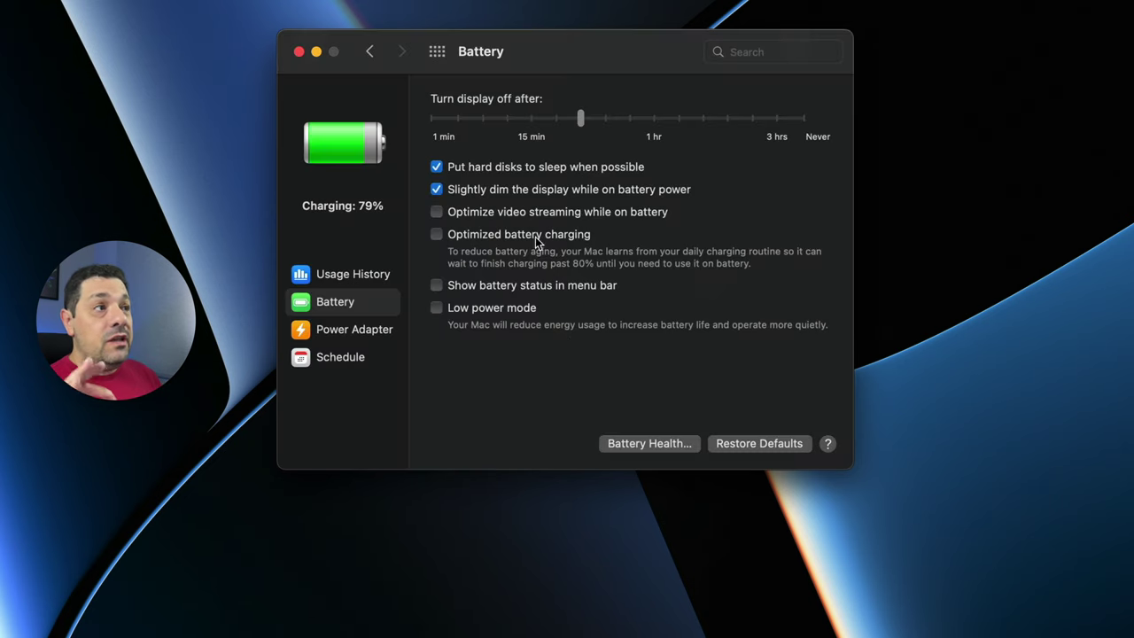
Return to the preferences overview and open the Dock & Menu Bar settings.
left_click(437, 52)
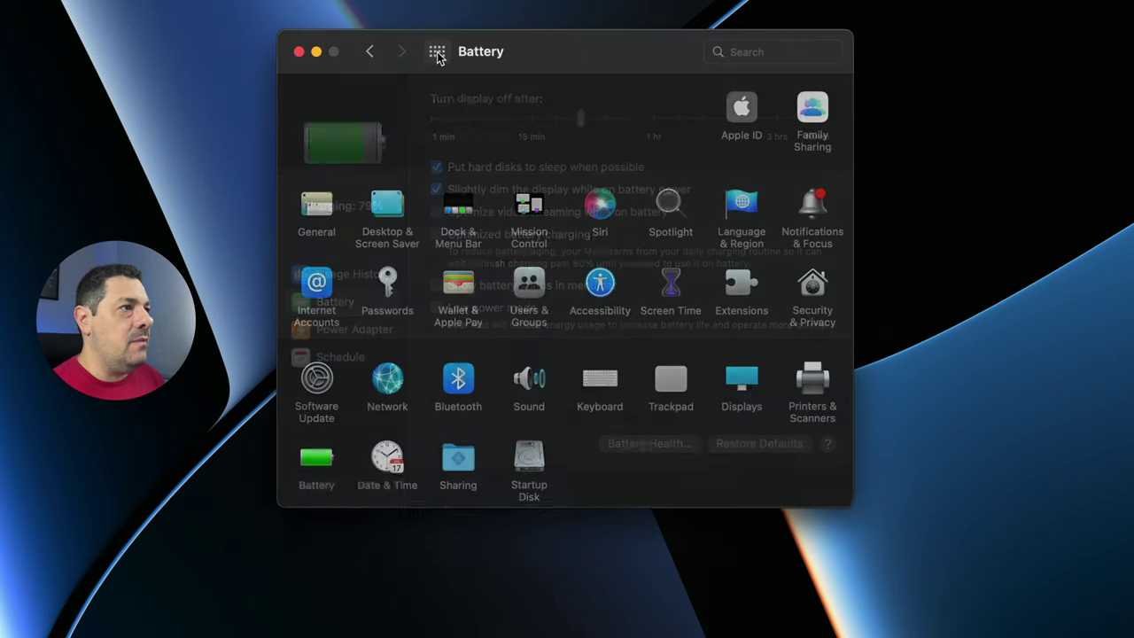
left_click(461, 242)
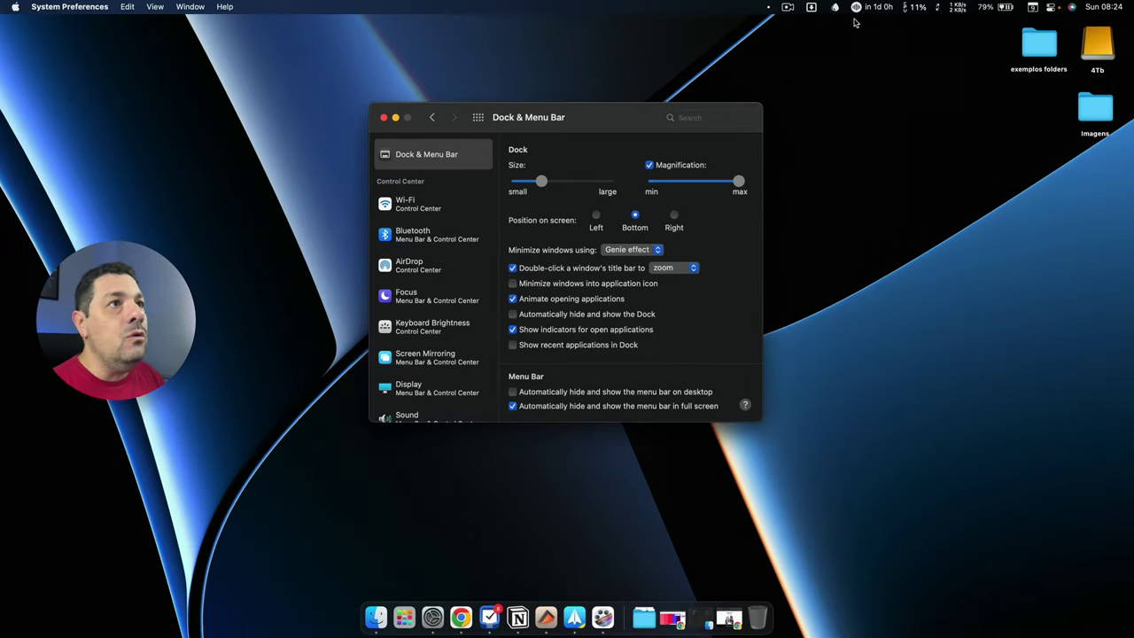
Enable automatic hiding of the menu bar on the desktop, reveal the hidden bar, and disable the option again.
left_click(512, 393)
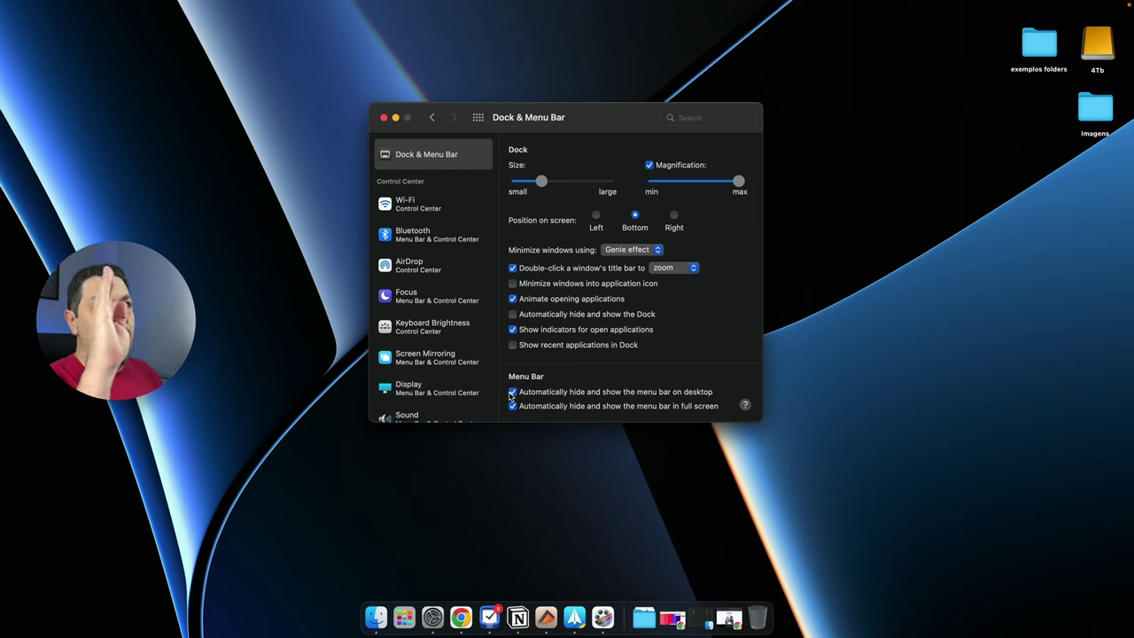
mouse_move(699, 3)
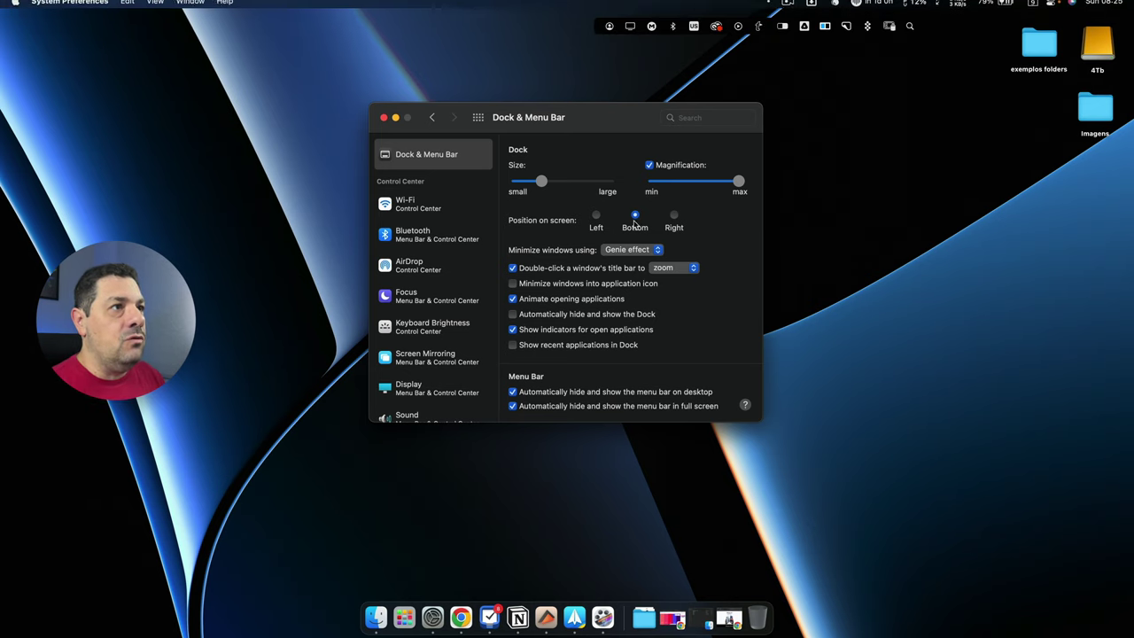
left_click(513, 392)
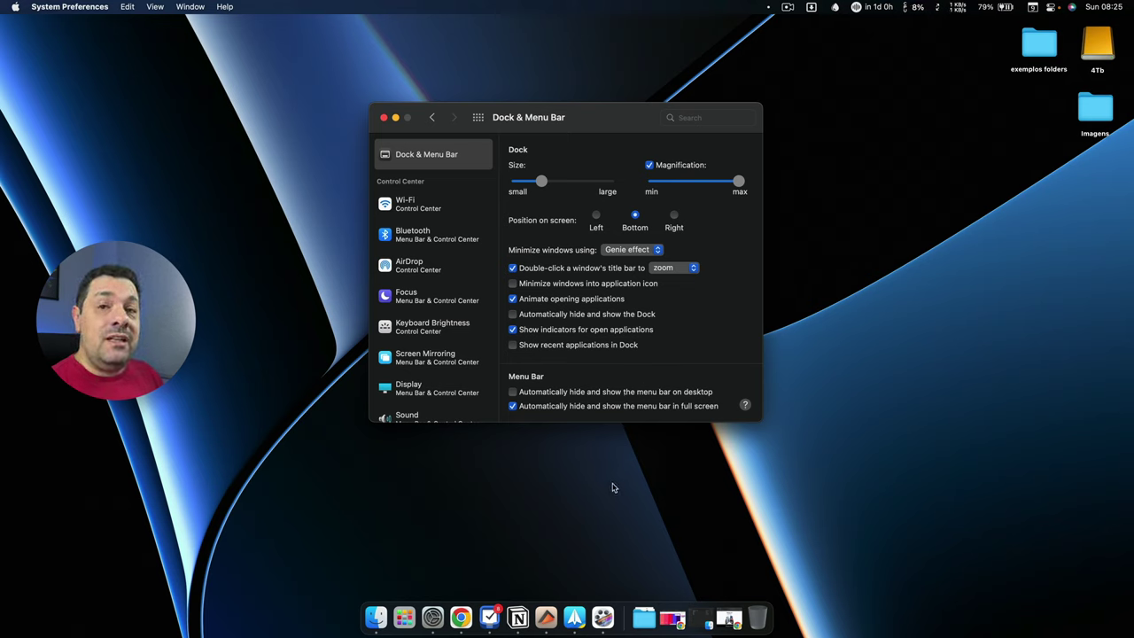
Switch to a Chrome window, make it full screen to check how the hidden menu bar is revealed, and exit full screen.
left_click(619, 551)
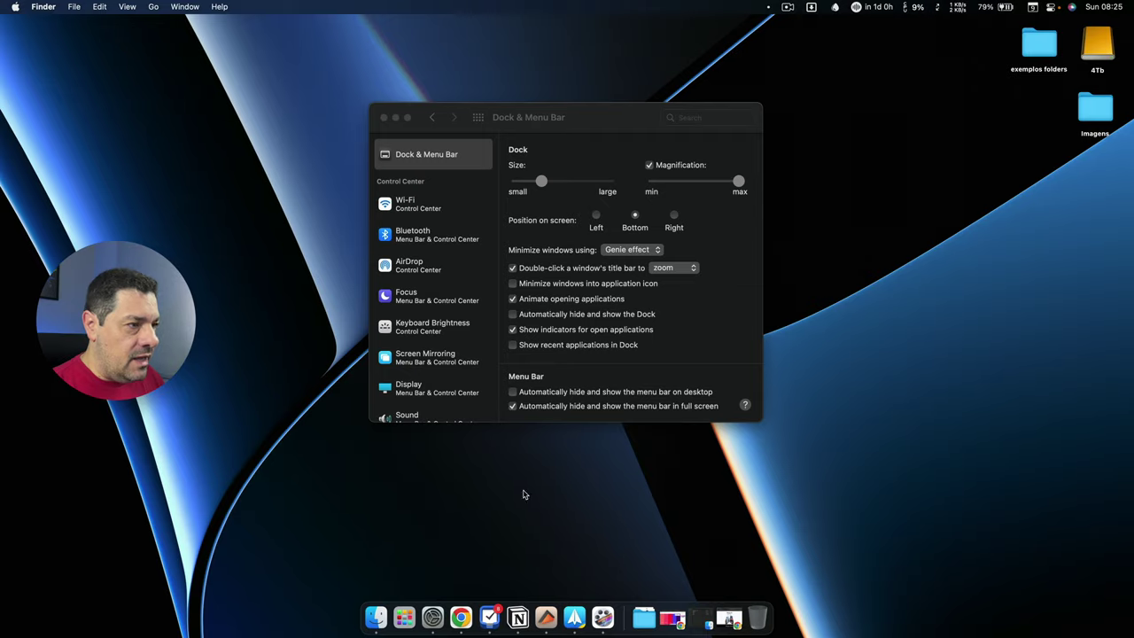
key("super+Tab")
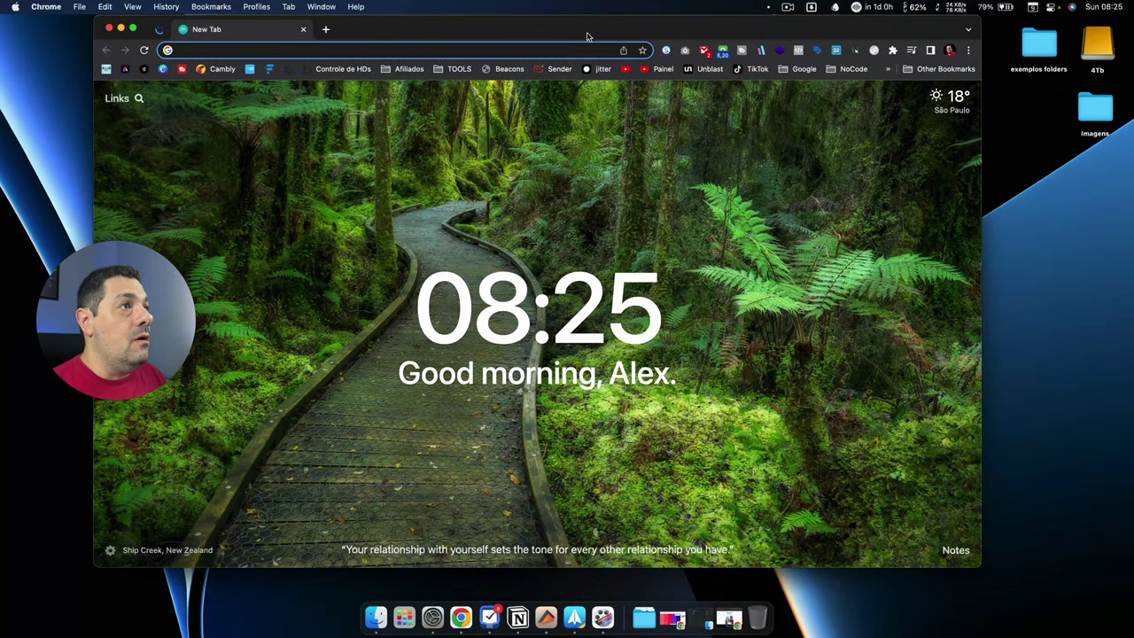
left_click_drag(569, 28, 572, 41)
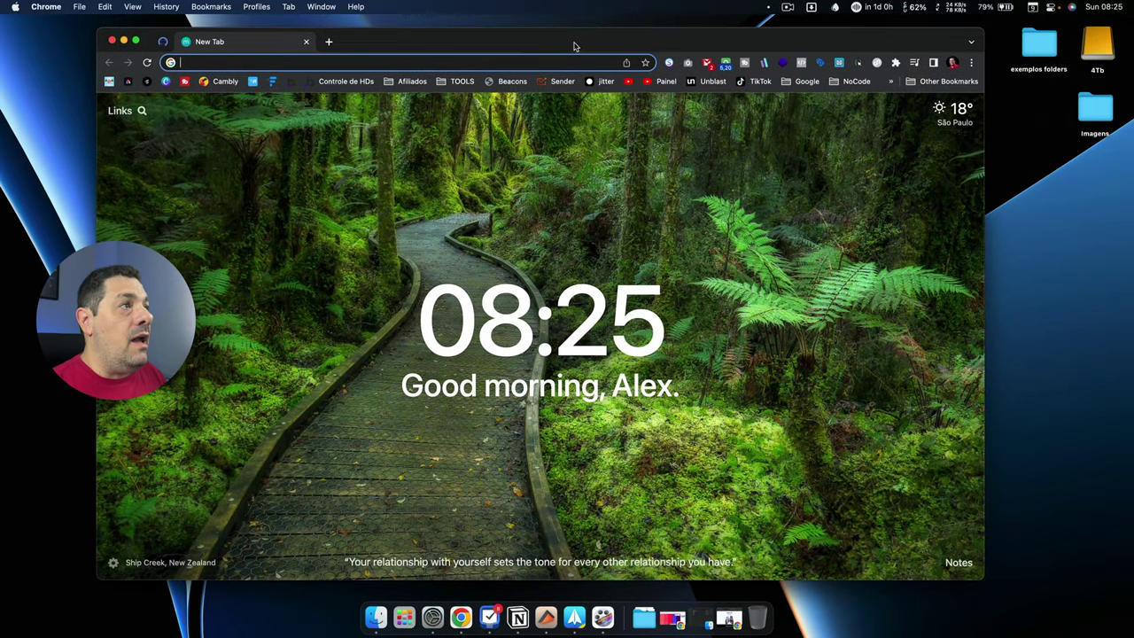
left_click(135, 41)
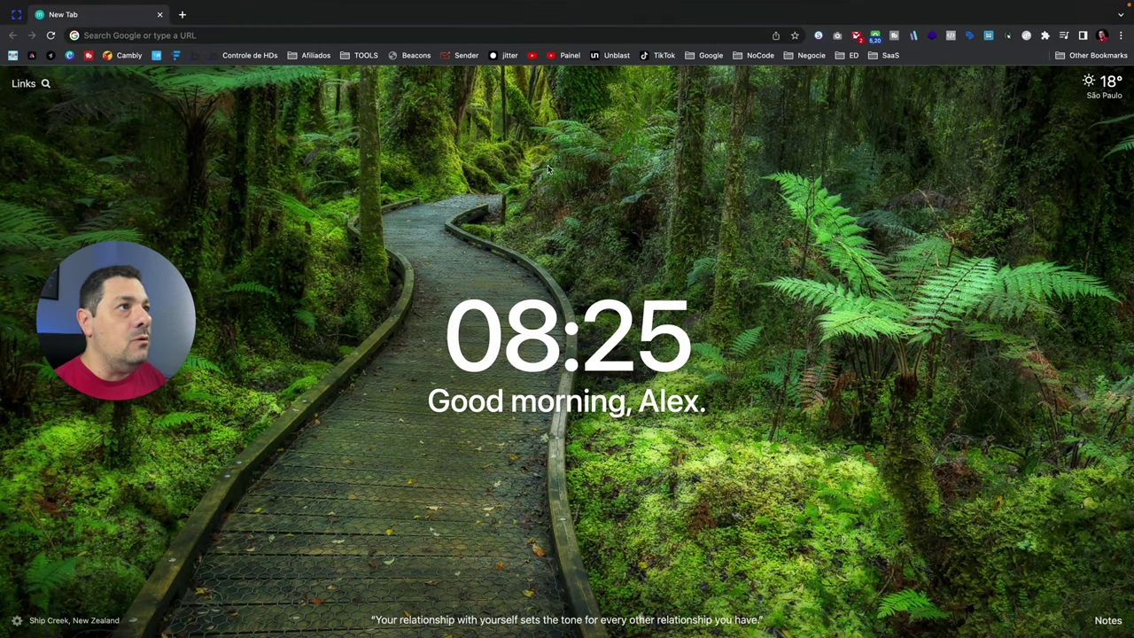
mouse_move(501, 2)
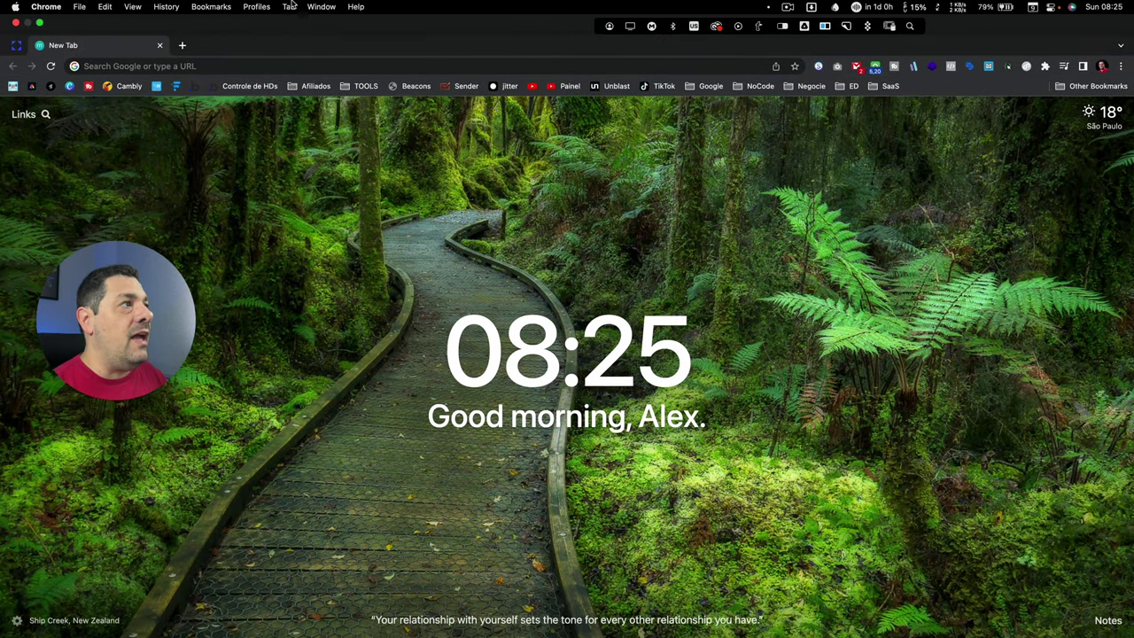
key("super+l")
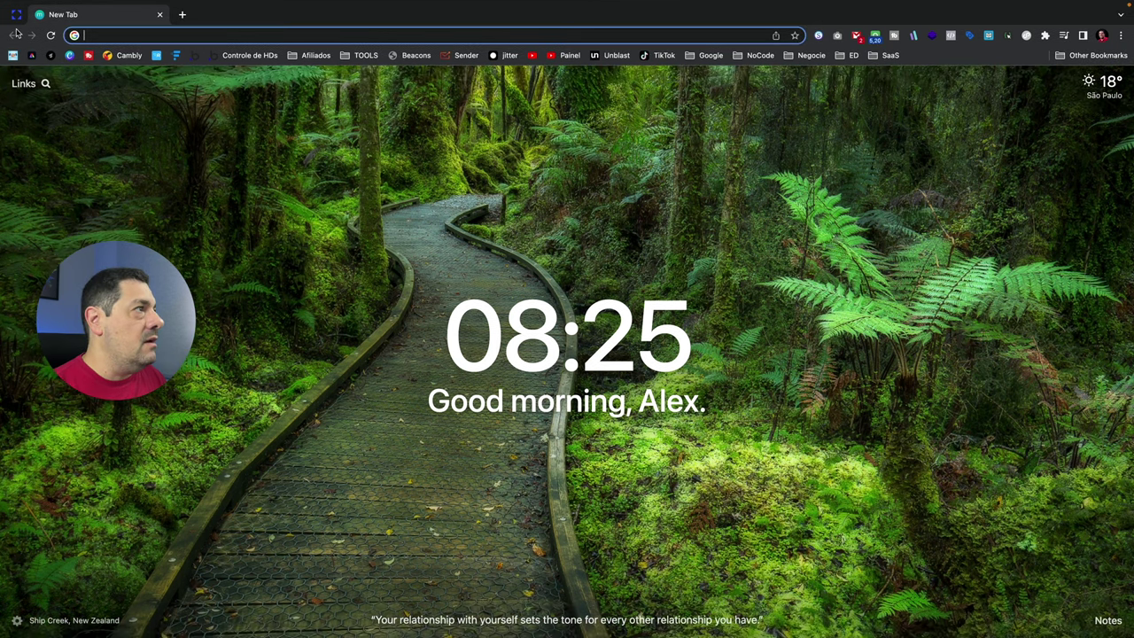
mouse_move(37, 3)
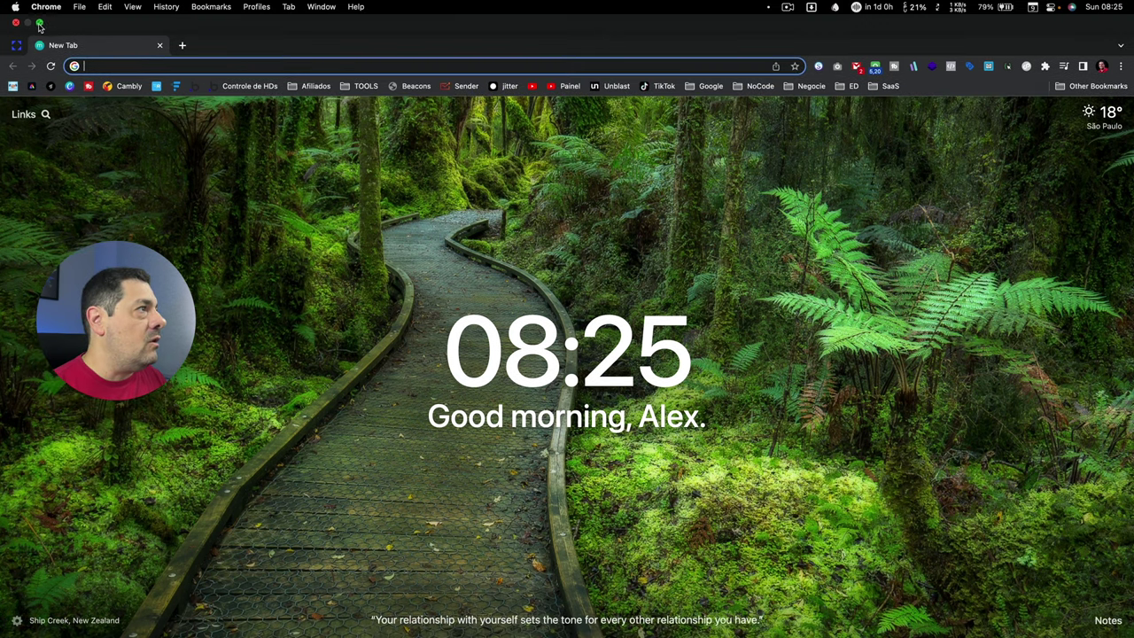
left_click(39, 23)
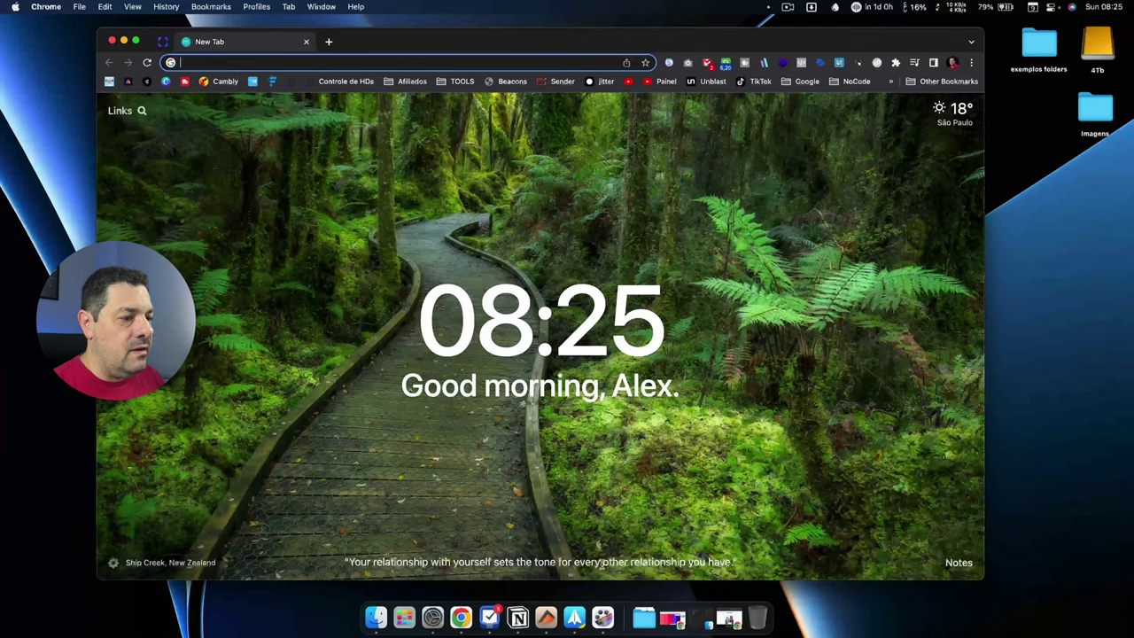
Switch back to System Preferences and disable automatically hiding and showing the menu bar in full screen.
left_click(435, 612)
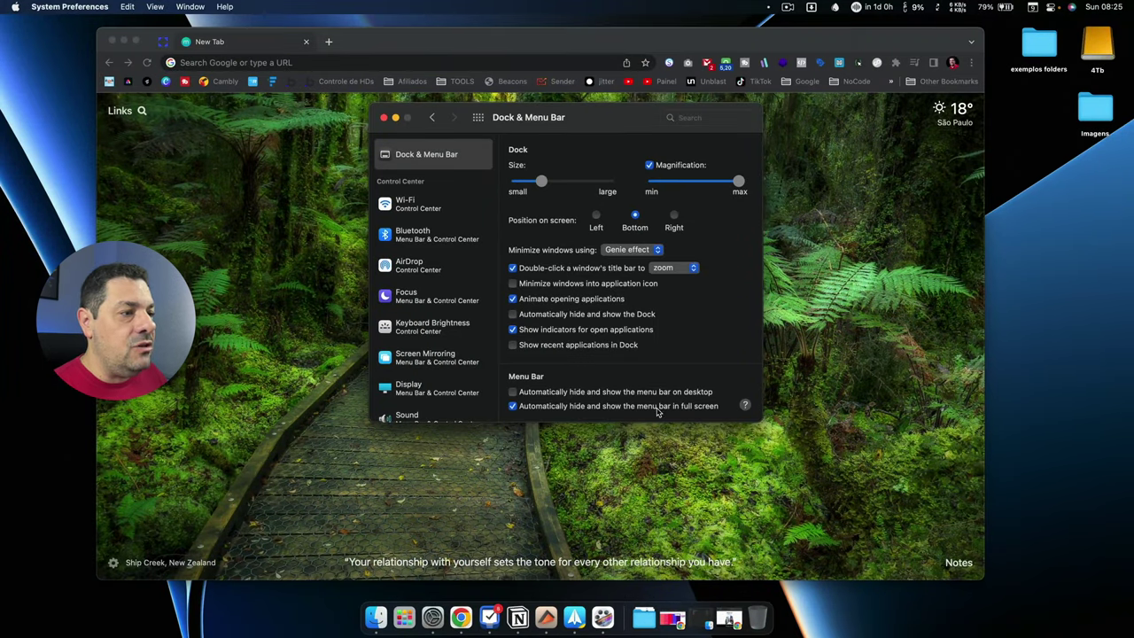
left_click(513, 407)
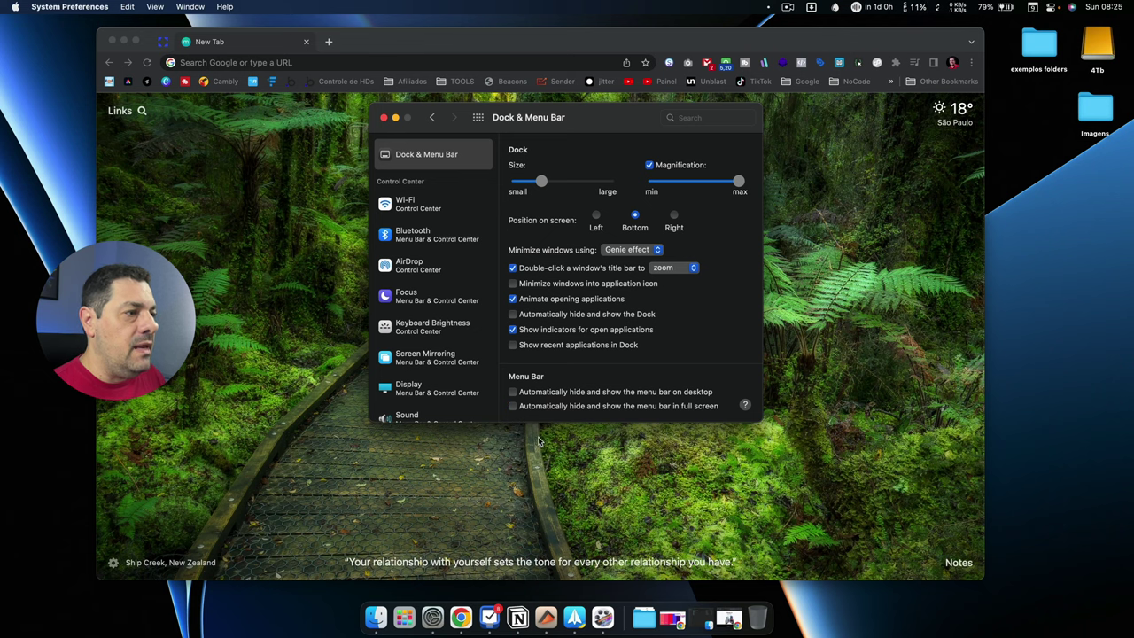
Switch to Chrome, check the menu bar with its window in full screen, and clear the open windows from the desktop.
left_click(246, 162)
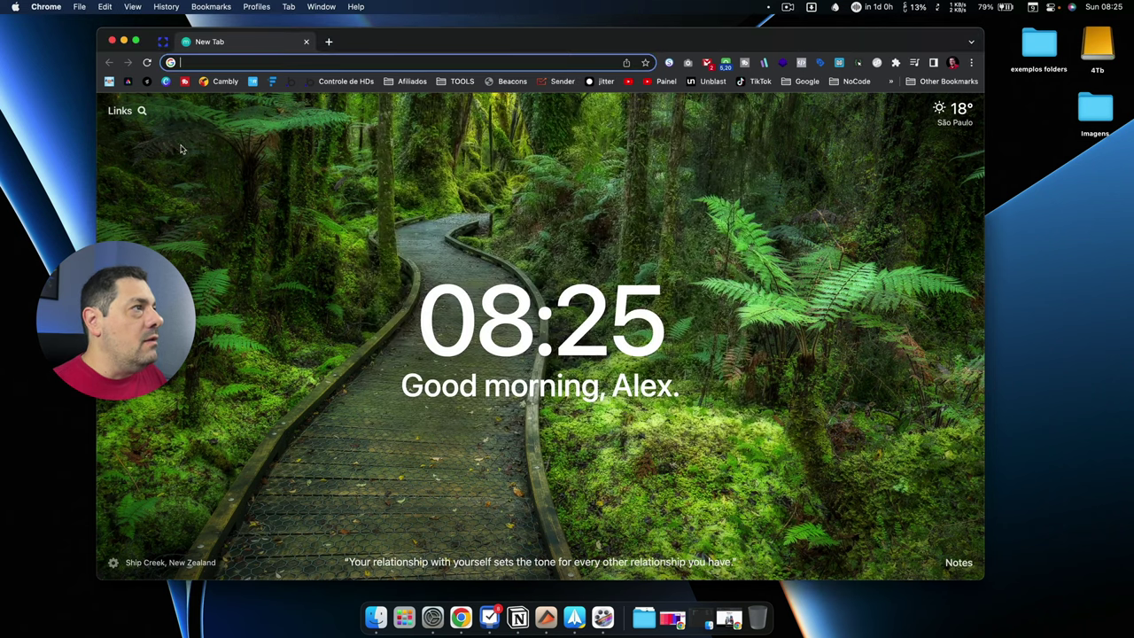
left_click(135, 42)
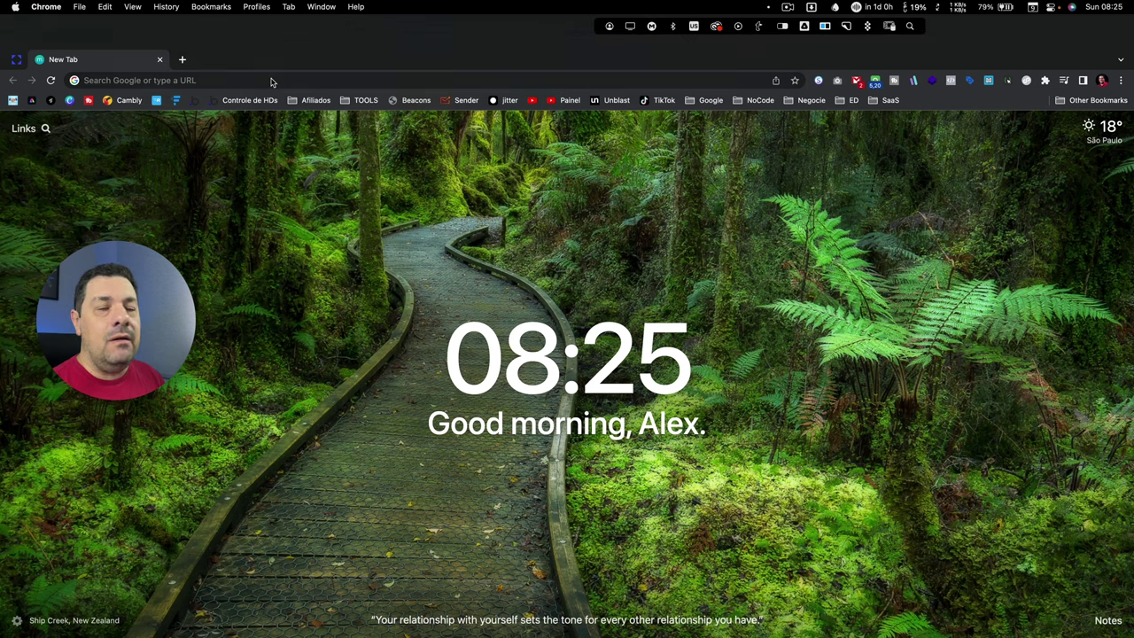
key("super+q")
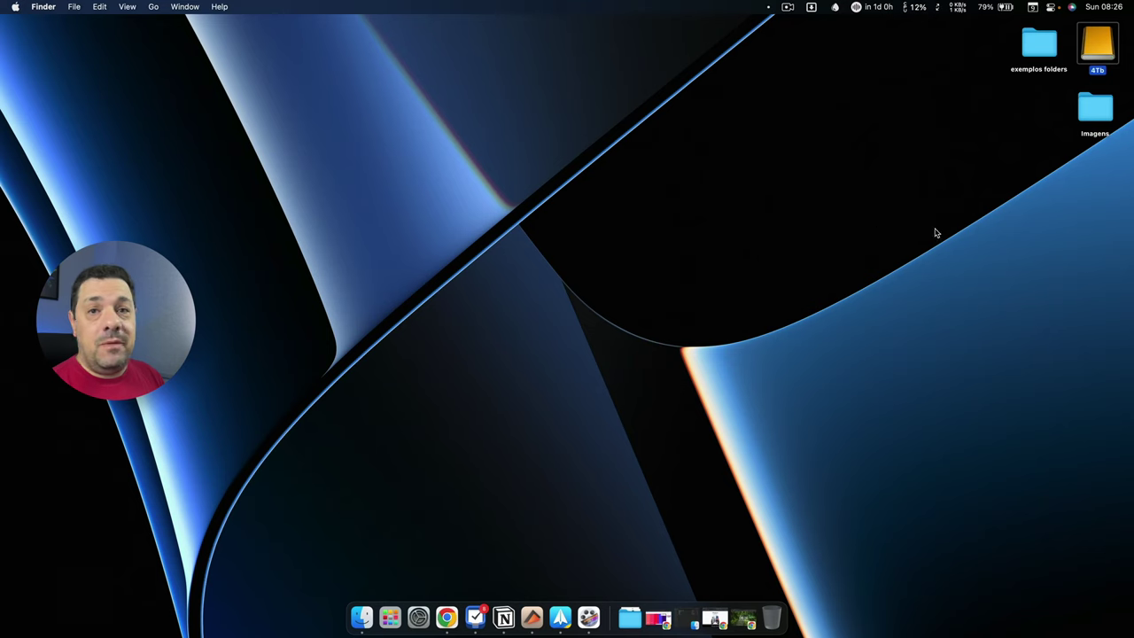
Open the 4Tb external drive from the desktop and make its Finder window smaller.
double_click(1099, 51)
left_click_drag(1064, 551, 971, 458)
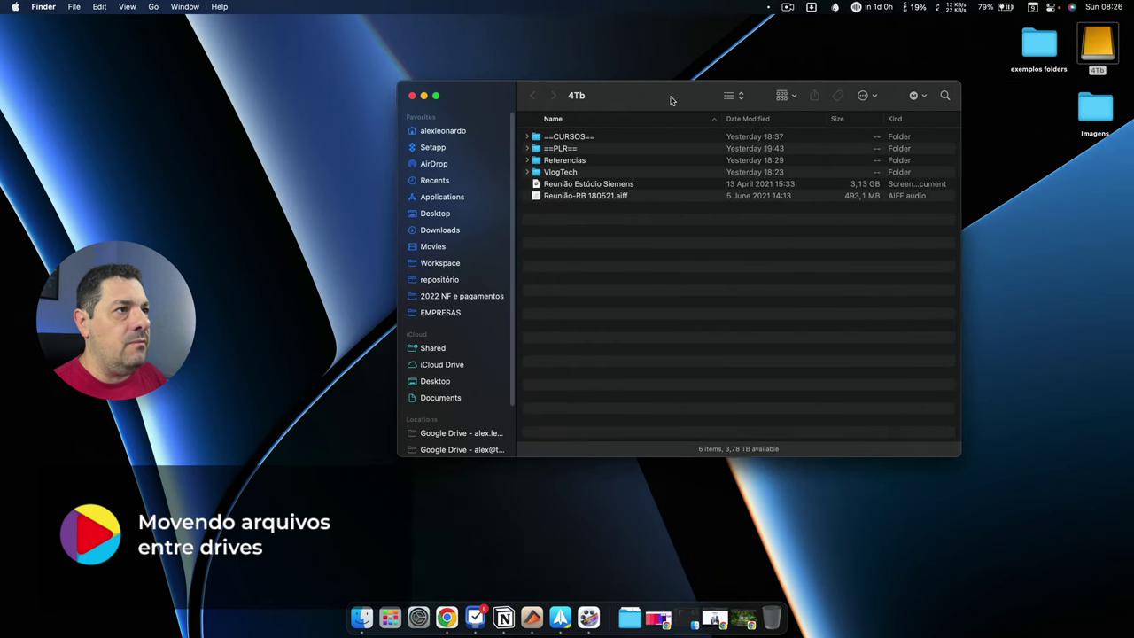
Open the Imagens folder from the desktop and arrange its window beside the 4Tb drive's window.
left_click_drag(670, 97, 771, 173)
double_click(1094, 114)
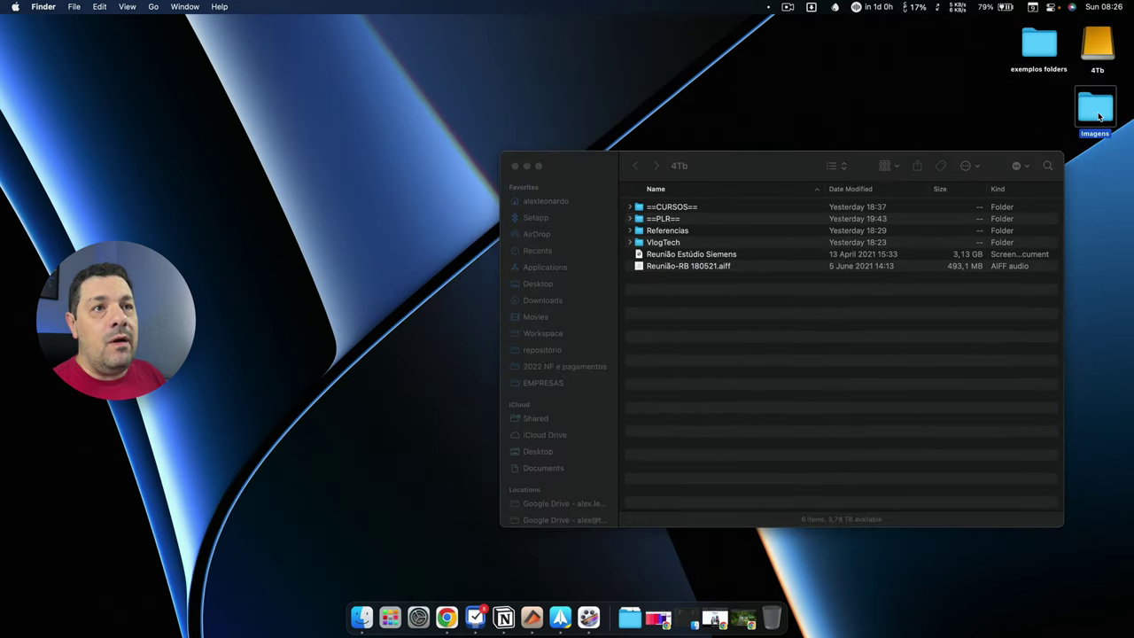
left_click_drag(559, 112, 259, 149)
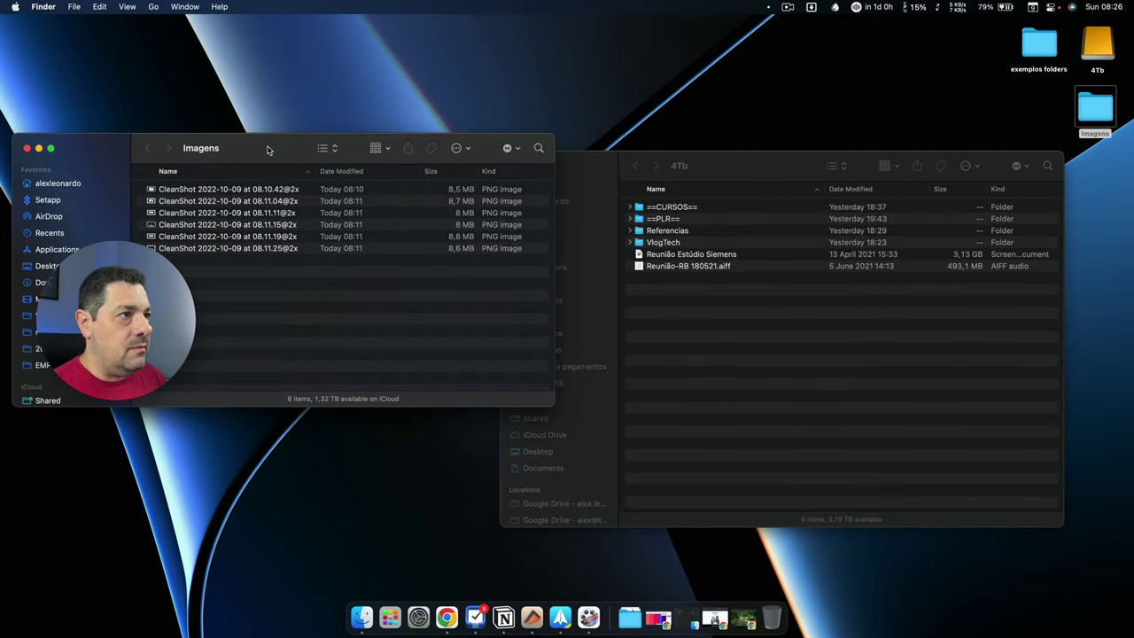
Copy "CleanShot 2022-10-09 at 08.11.25@2x" from the Imagens folder to the 4Tb drive, keeping the original.
left_click(176, 249)
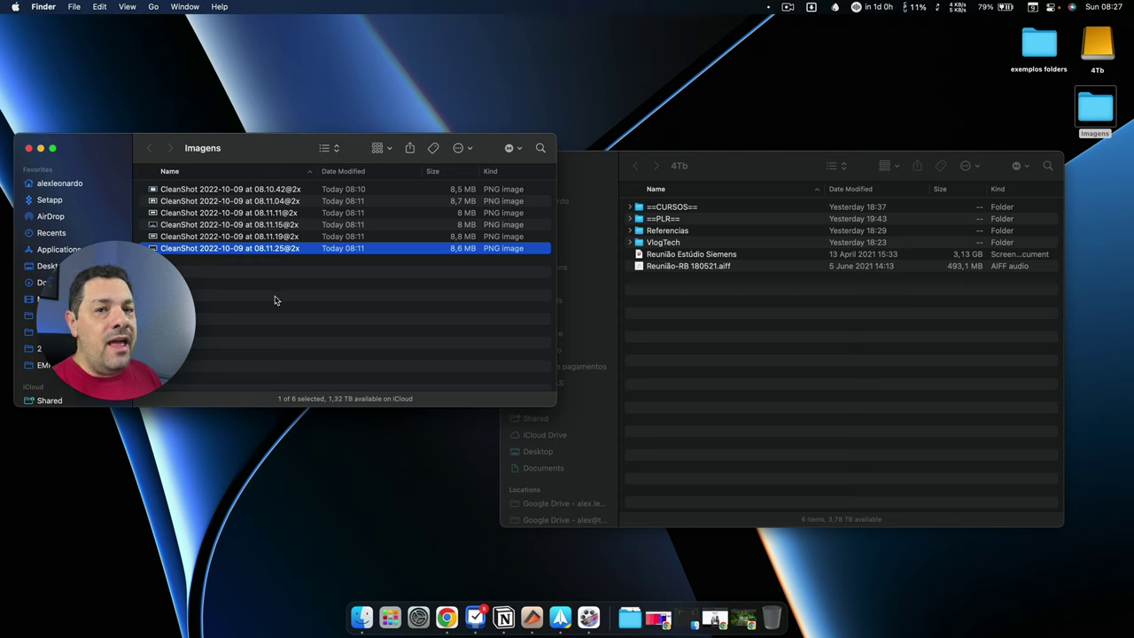
left_click_drag(203, 249, 723, 347)
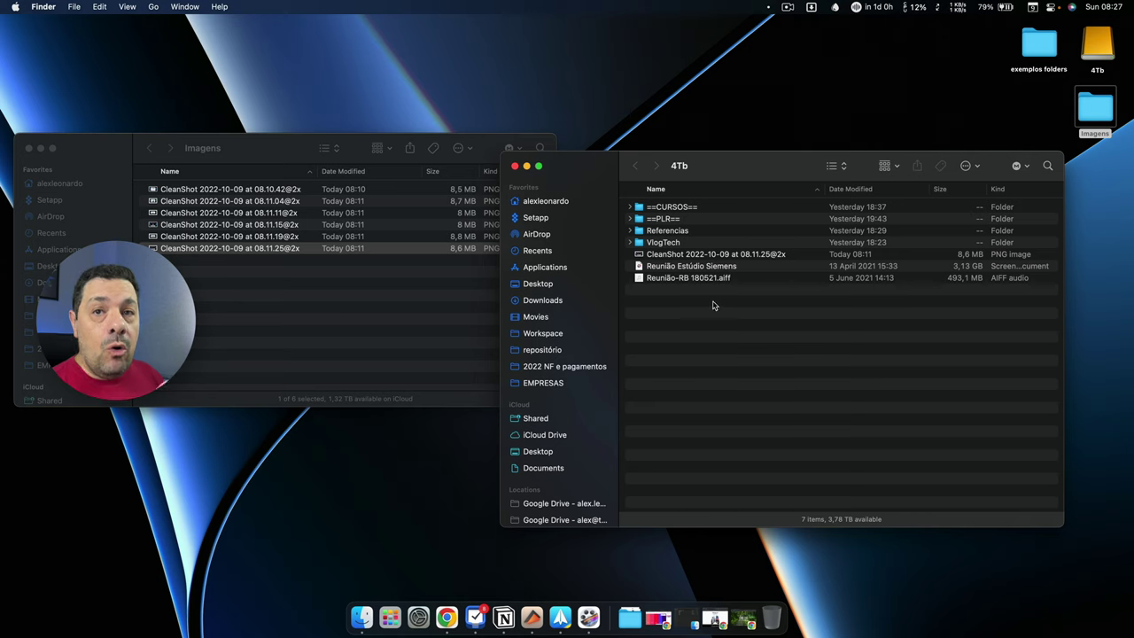
left_click(221, 292)
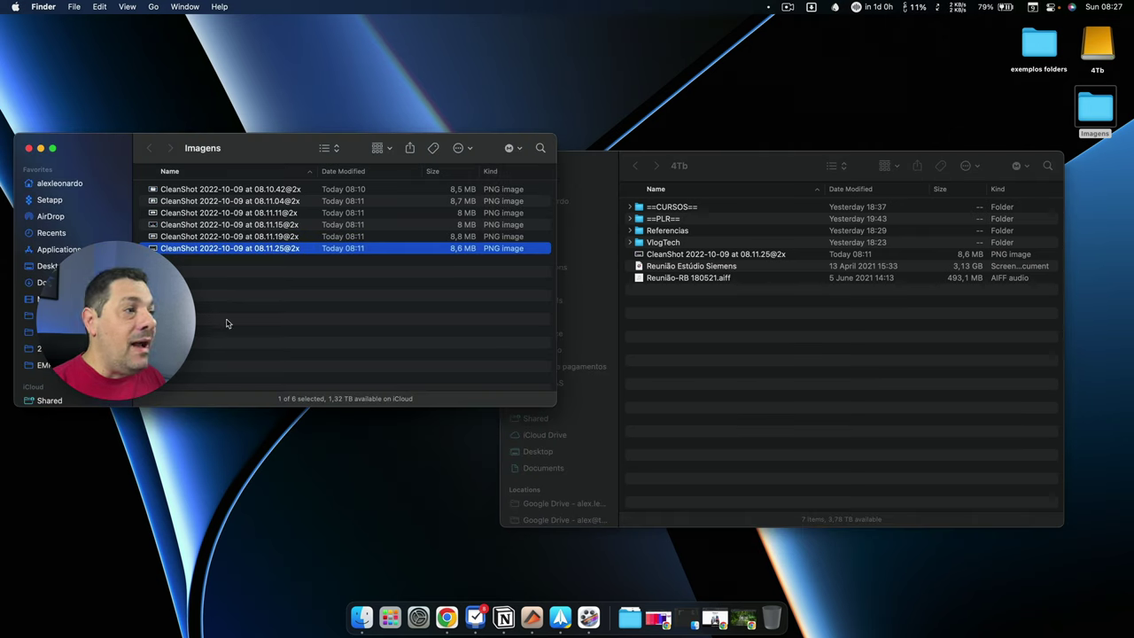
Delete the copied CleanShot image from the 4Tb drive and return to the Imagens window.
left_click(643, 261)
left_click(642, 255)
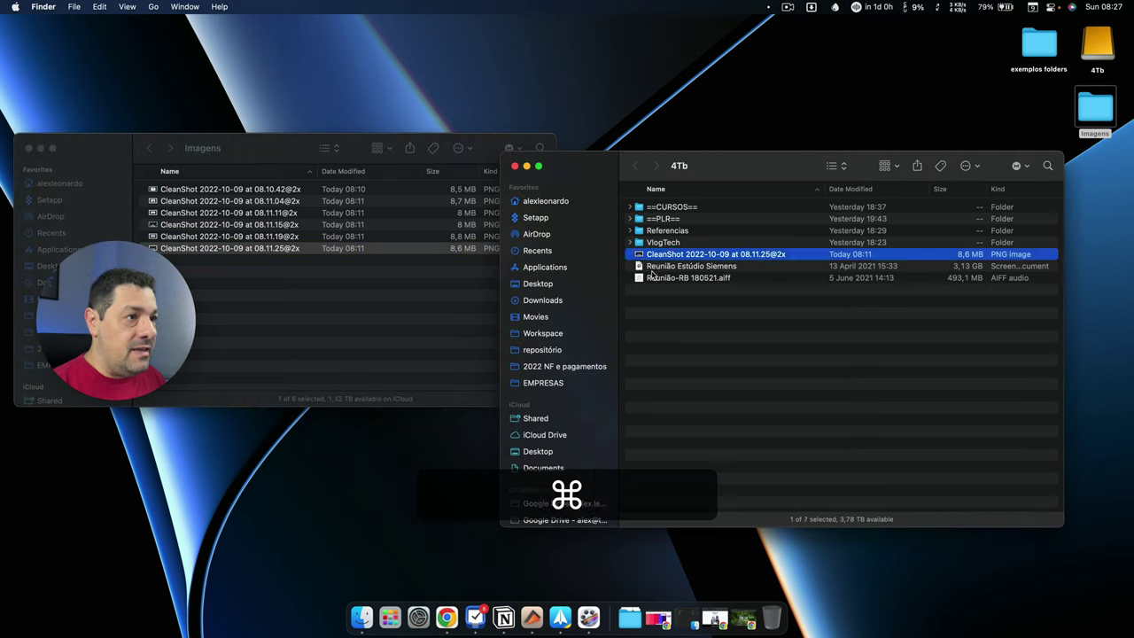
key("super+BackSpace")
left_click(357, 323)
left_click(262, 315)
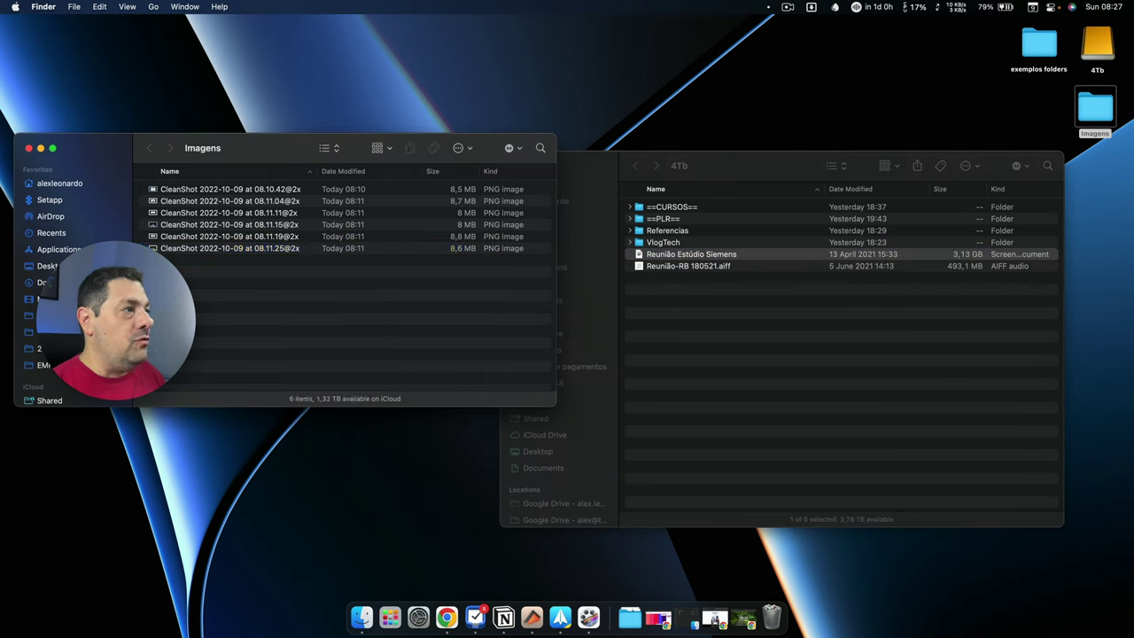
Move "CleanShot 2022-10-09 at 08.11.25@2x" from Imagens to the 4Tb drive without leaving the original behind.
left_click(372, 249)
key("super+c")
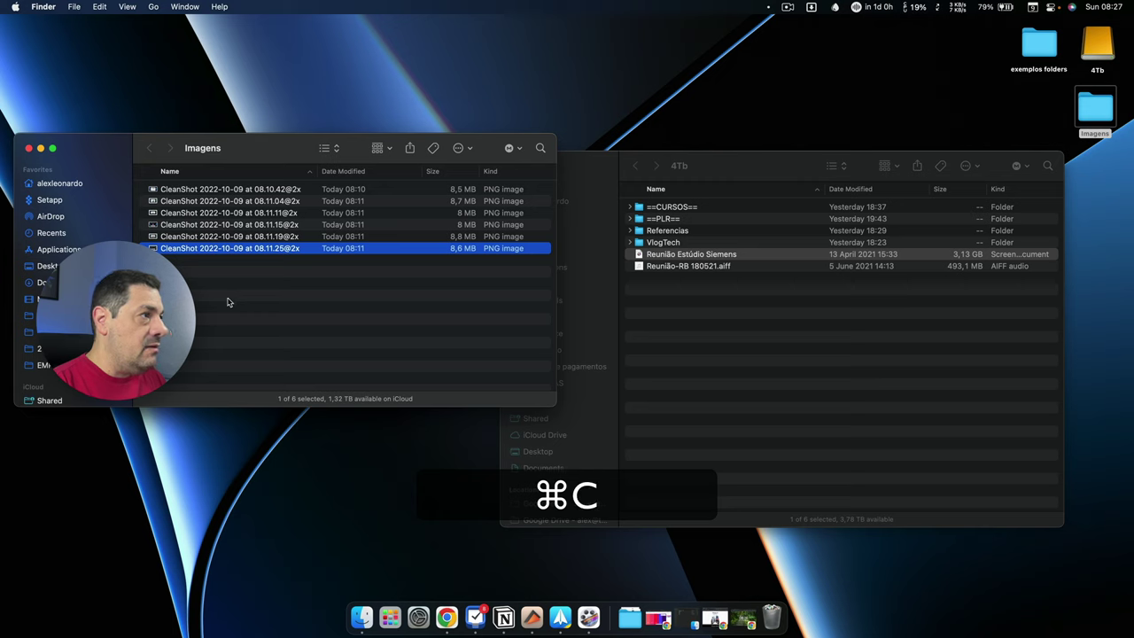
left_click(706, 329)
left_click(714, 333)
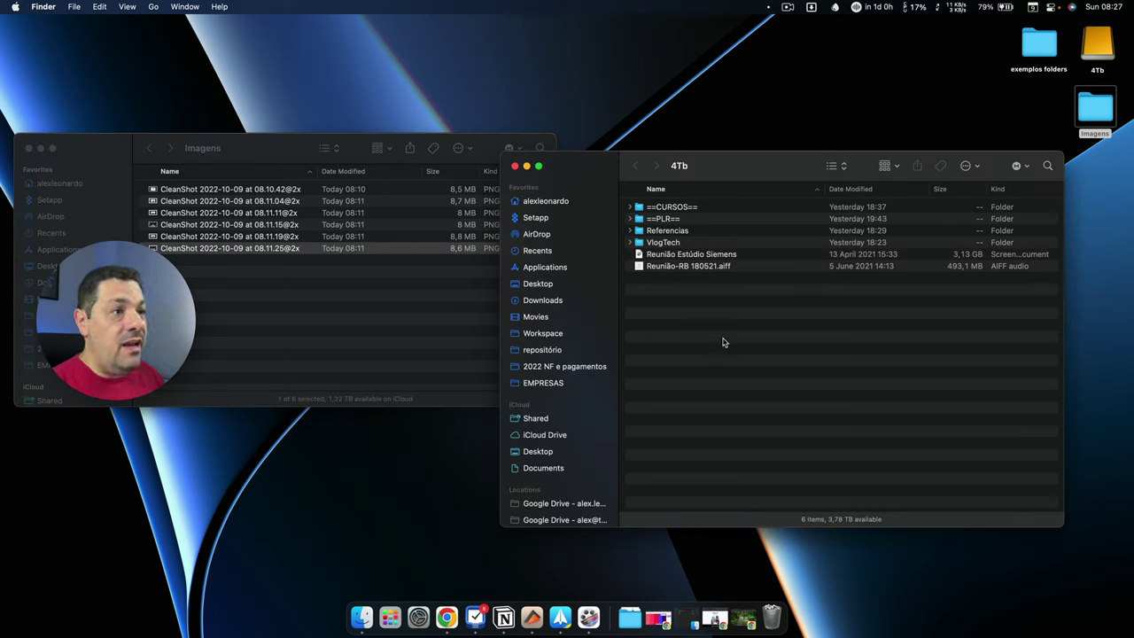
key("super")
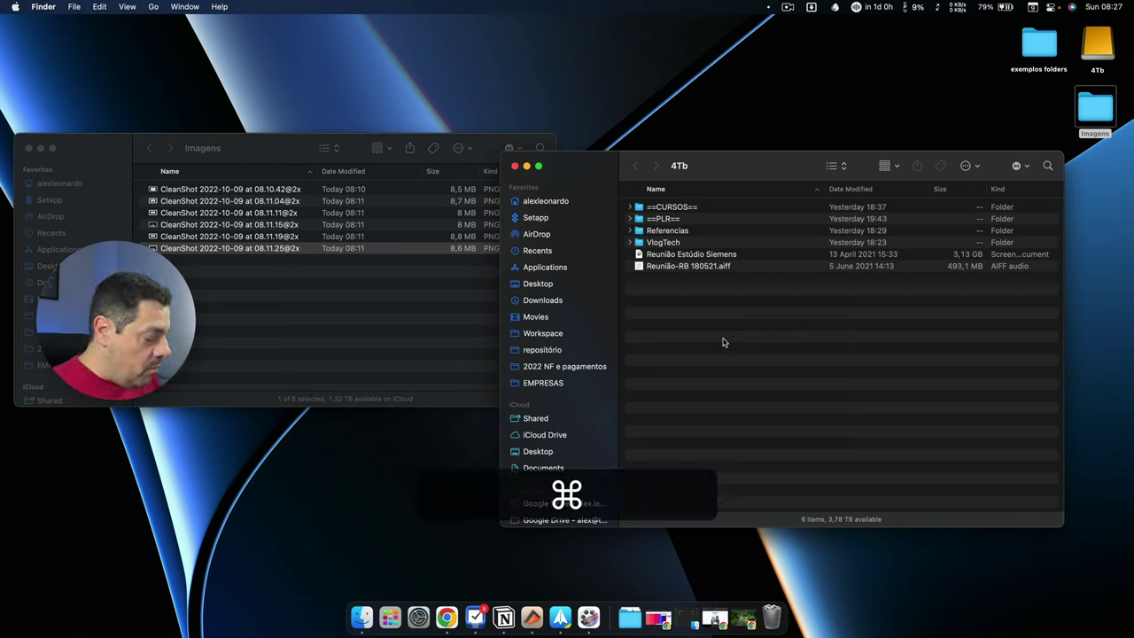
key("alt")
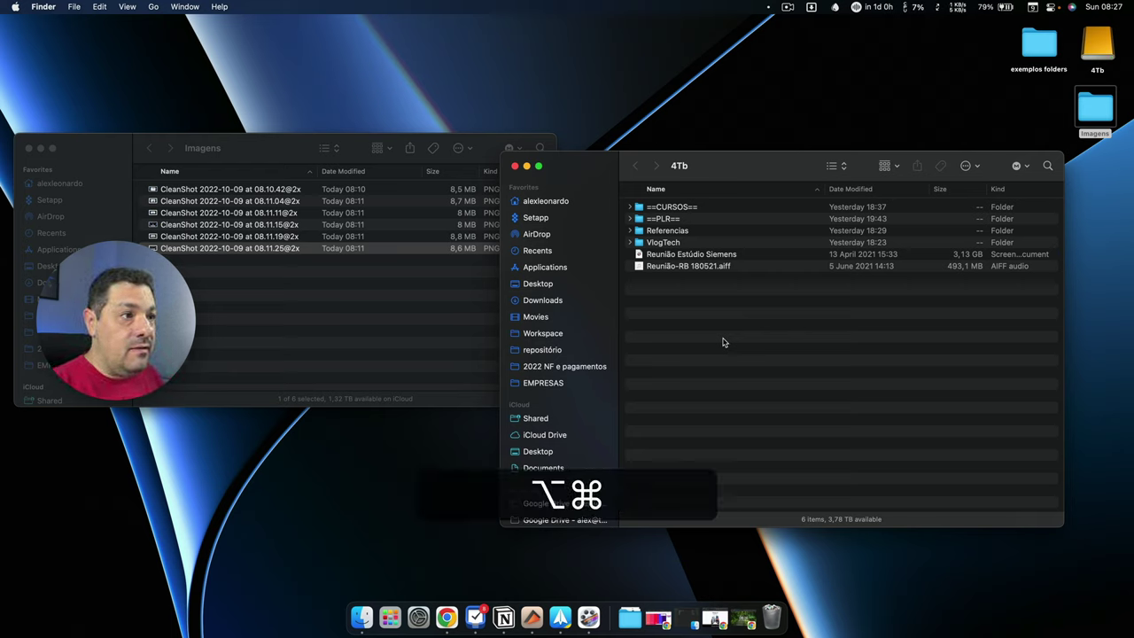
key("alt+super+v")
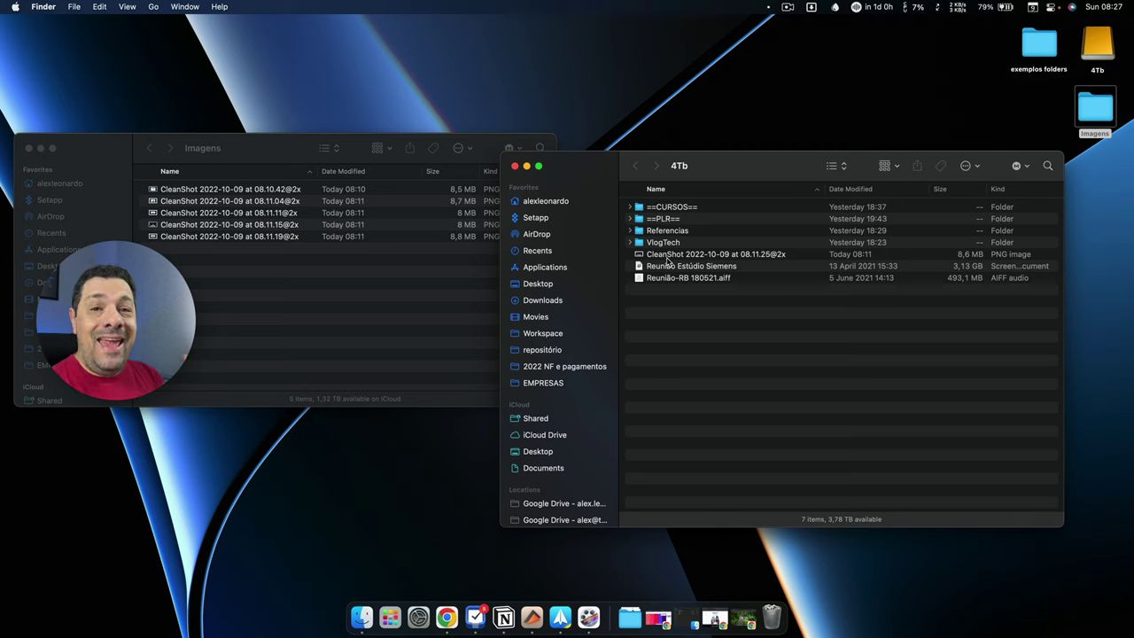
Move the 08.11.25 image back to Imagens and move "CleanShot 2022-10-09 at 08.11.19@2x" to the 4Tb drive.
left_click_drag(667, 255, 237, 293)
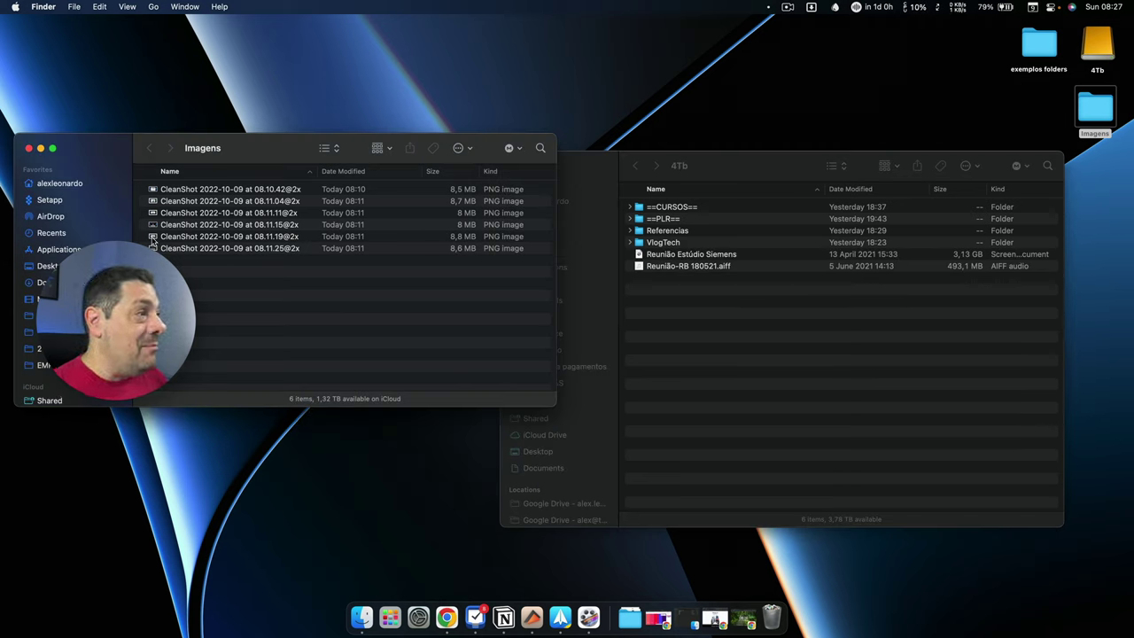
left_click_drag(155, 240, 688, 308)
key("super")
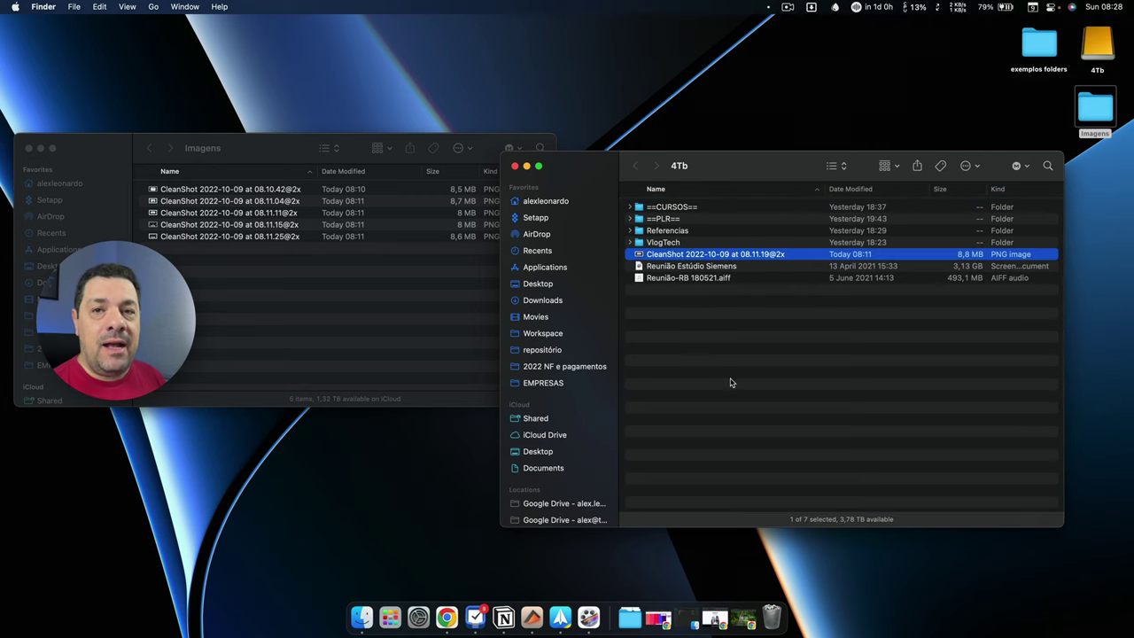
Undo the last file move and close the 4Tb and Imagens windows.
key("super+z")
left_click(513, 166)
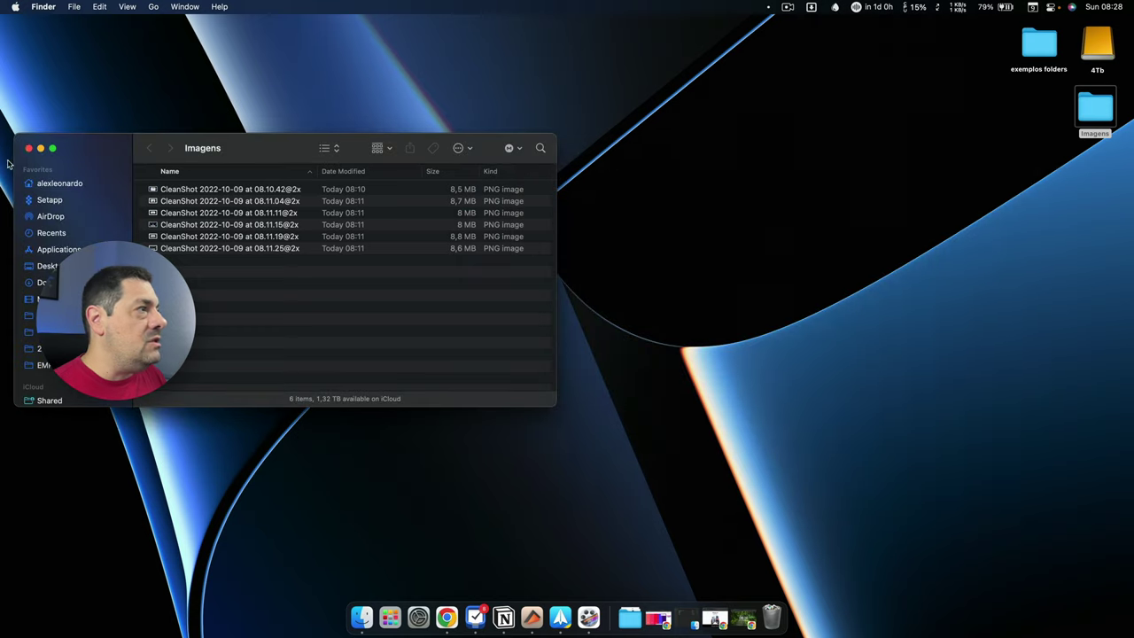
left_click(29, 148)
Place the "exemplos folders" folder below Imagens on the desktop, then open it in a Finder window.
left_click_drag(1038, 43, 1020, 142)
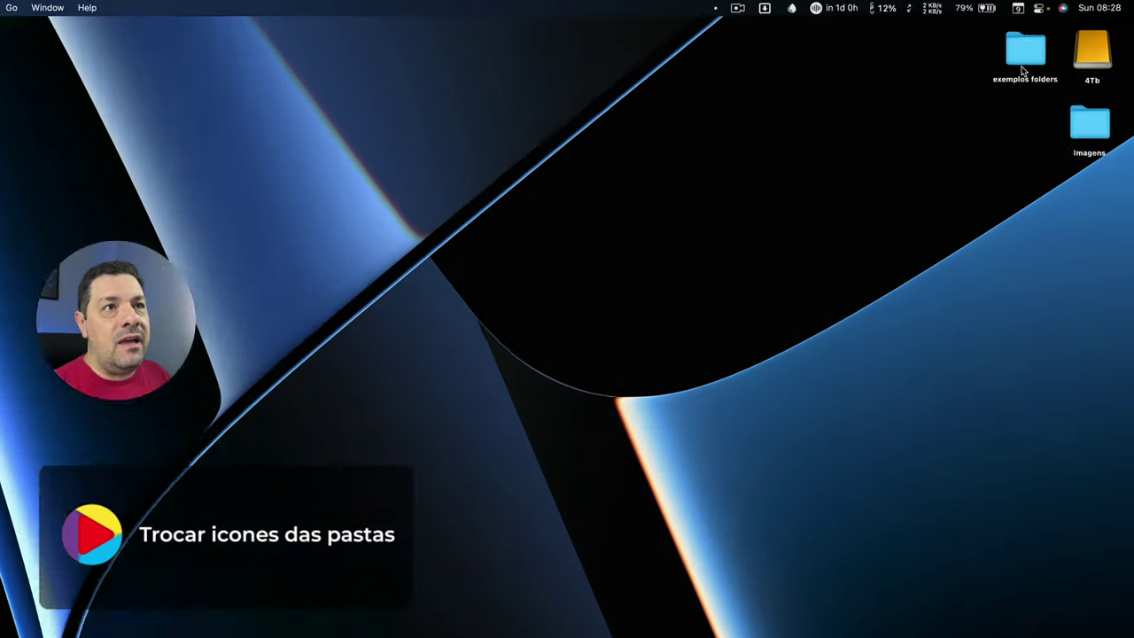
left_click_drag(897, 297, 1065, 345)
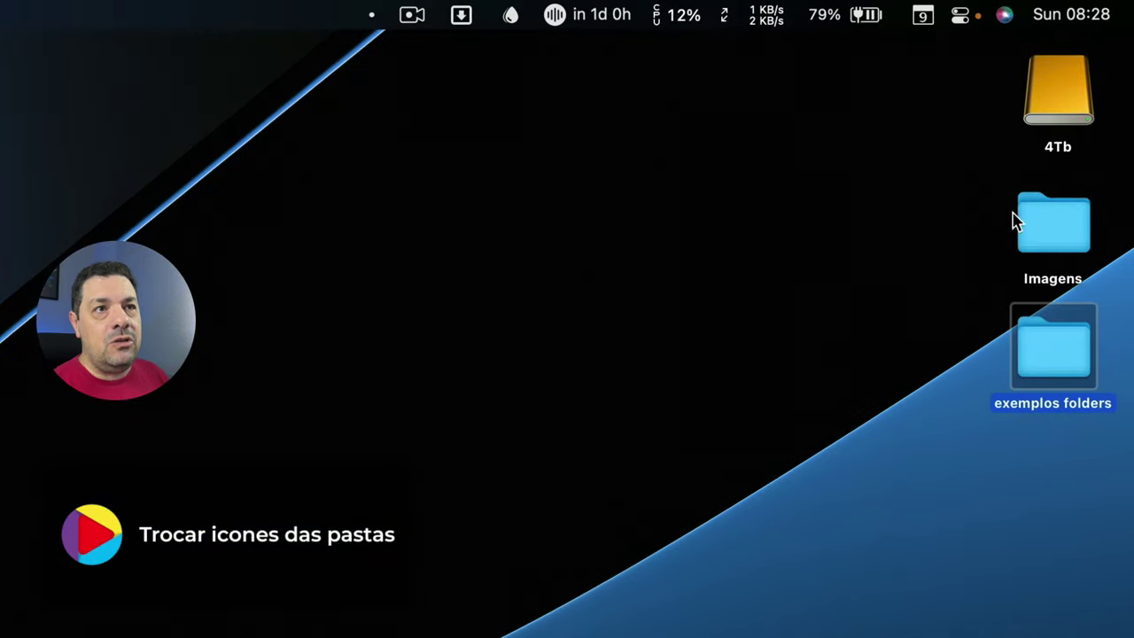
left_click(860, 352)
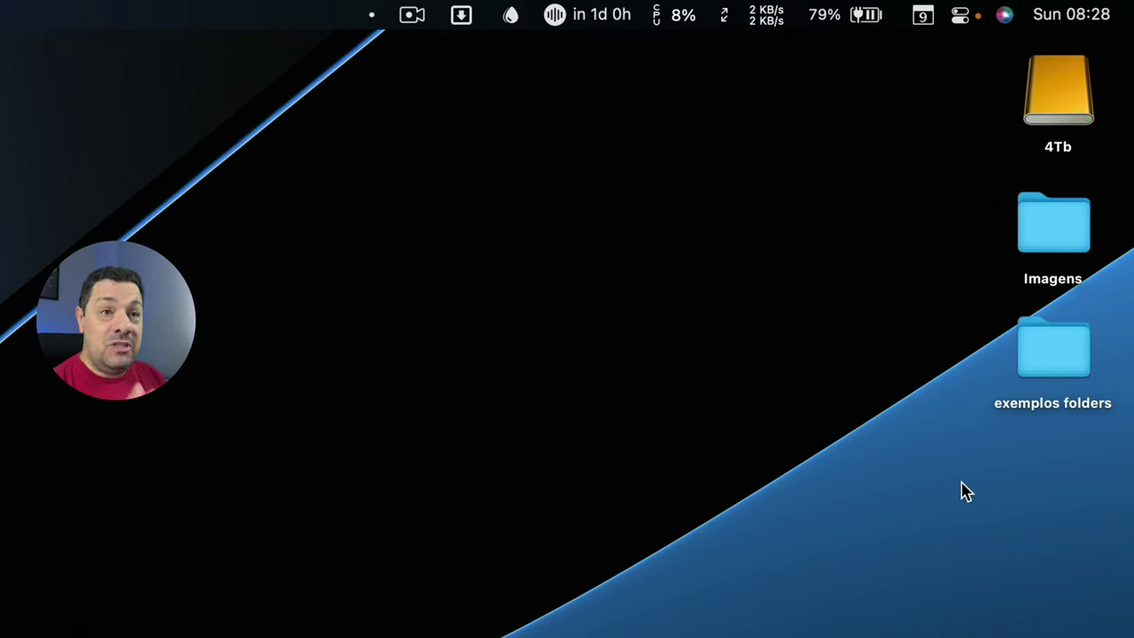
double_click(1052, 350)
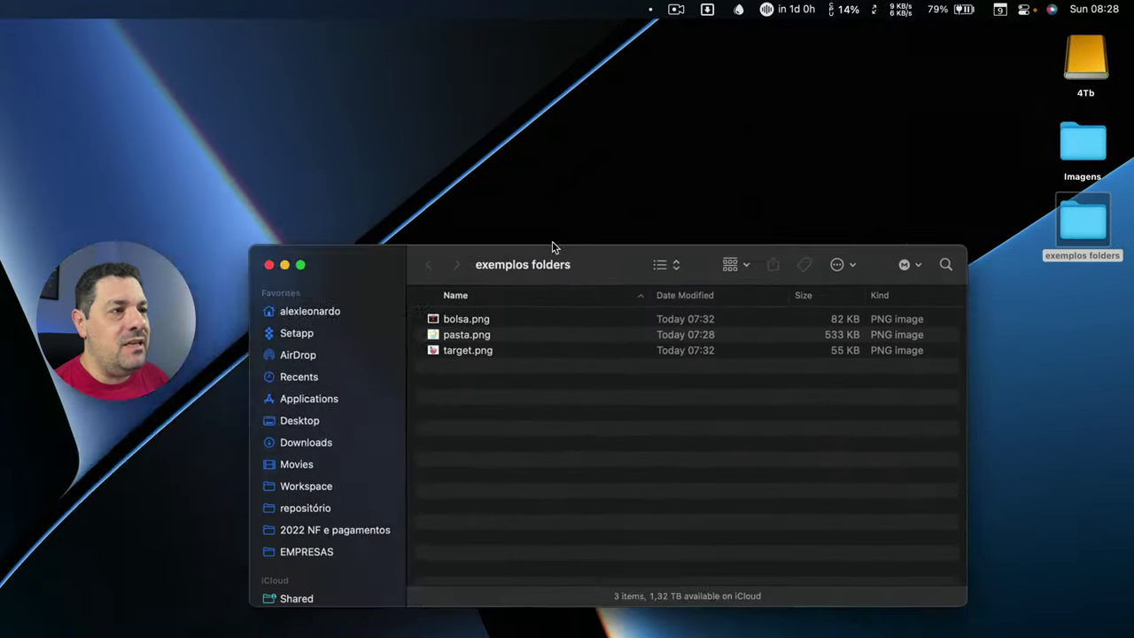
left_click_drag(606, 263, 458, 204)
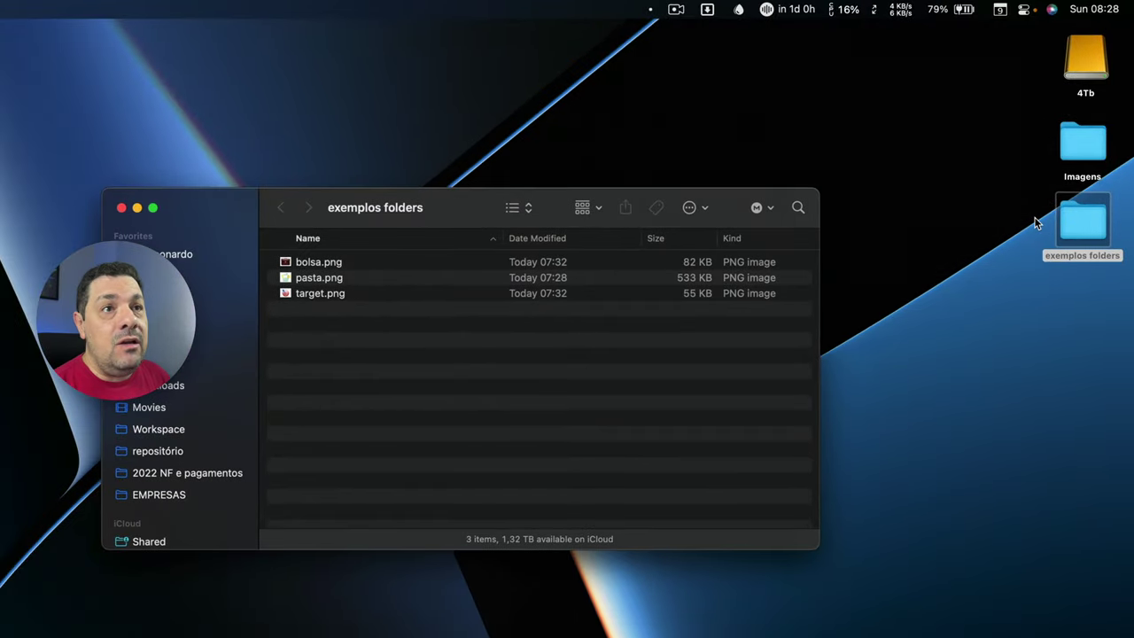
Open the Info window of the desktop's Imagens folder and move the "exemplos folders" window clear of it.
left_click(1050, 147)
left_click(1078, 142)
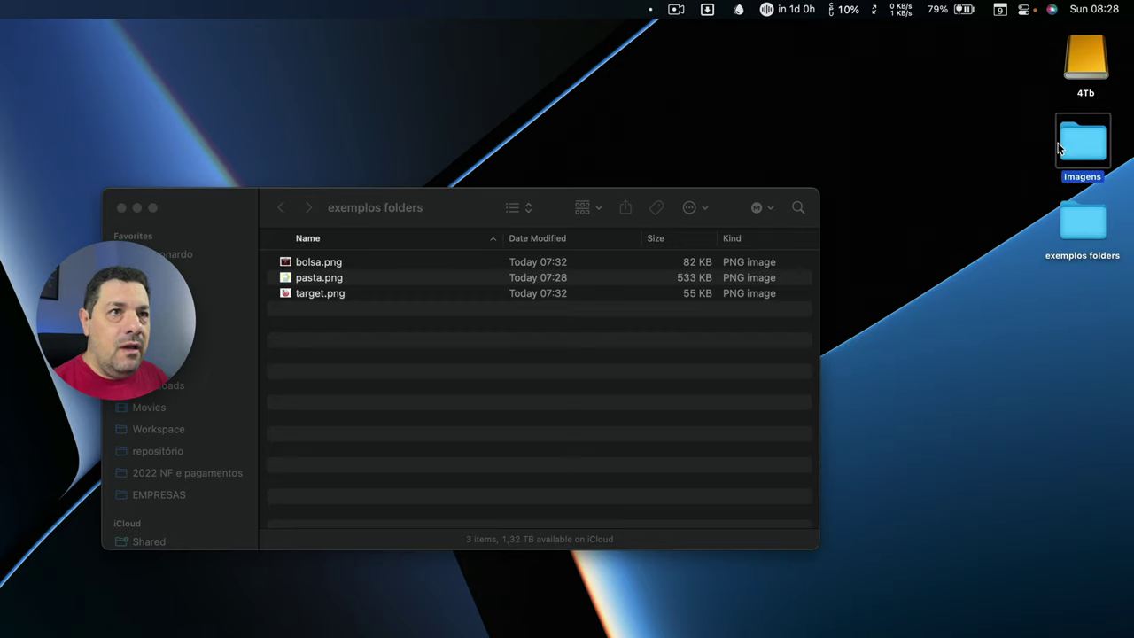
key("super")
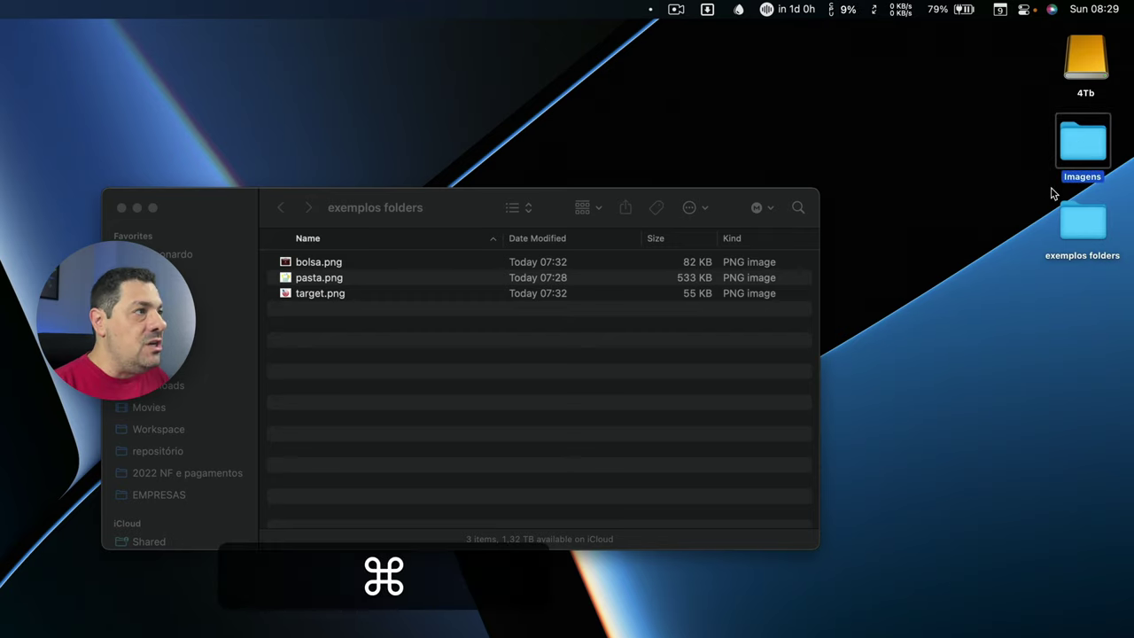
key("super+i")
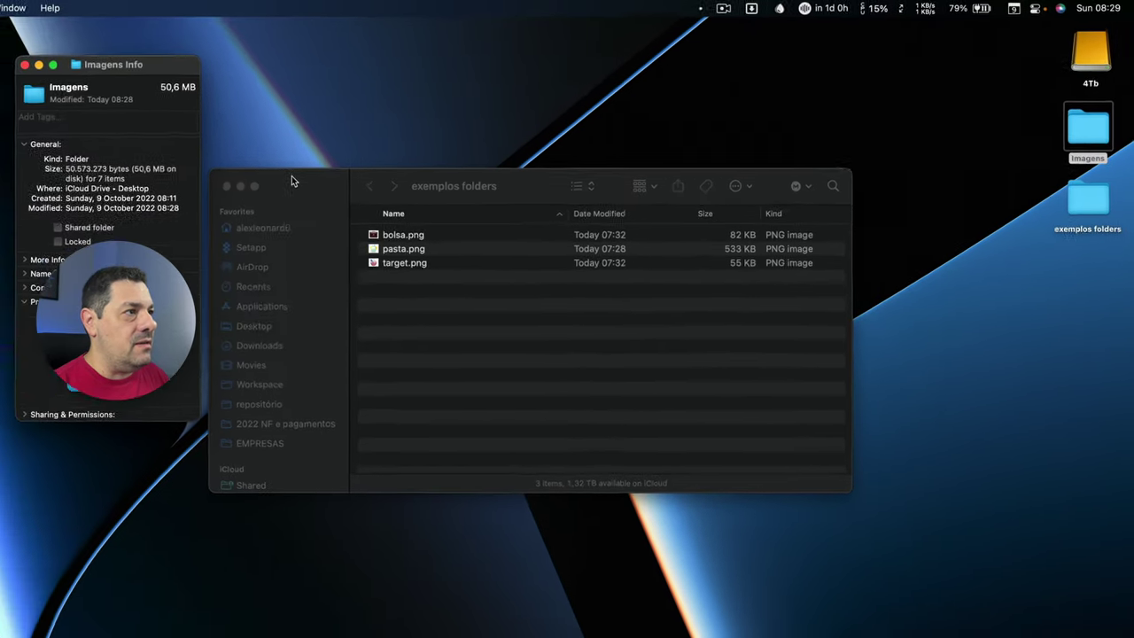
left_click_drag(292, 175, 361, 184)
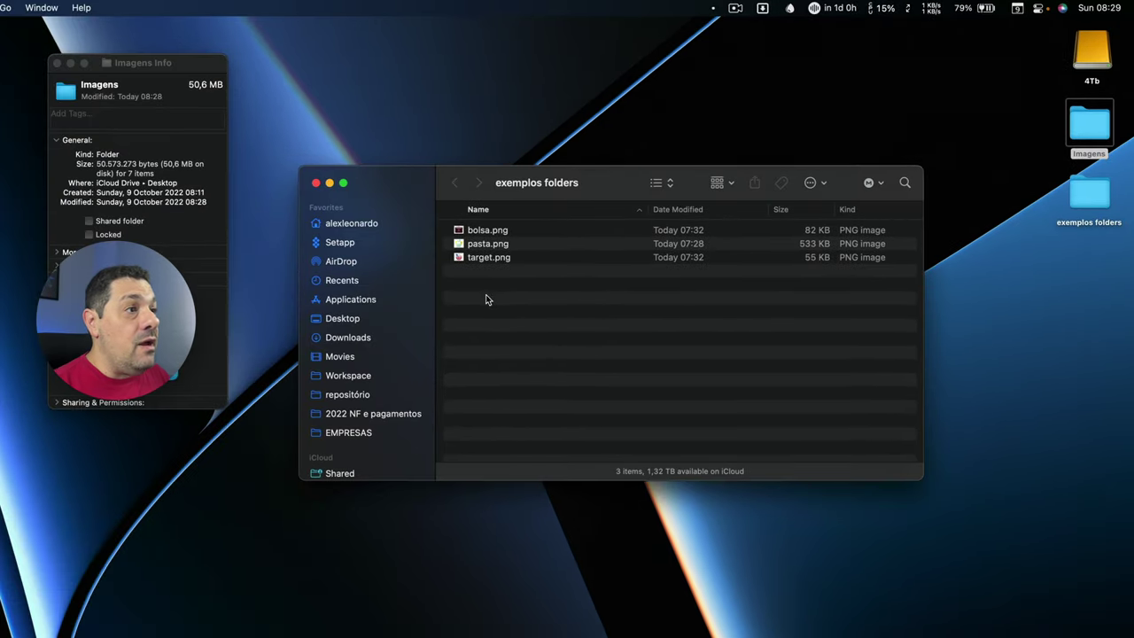
Preview the images bolsa.png, pasta.png and target.png with Quick Look.
left_click(493, 233)
key("space")
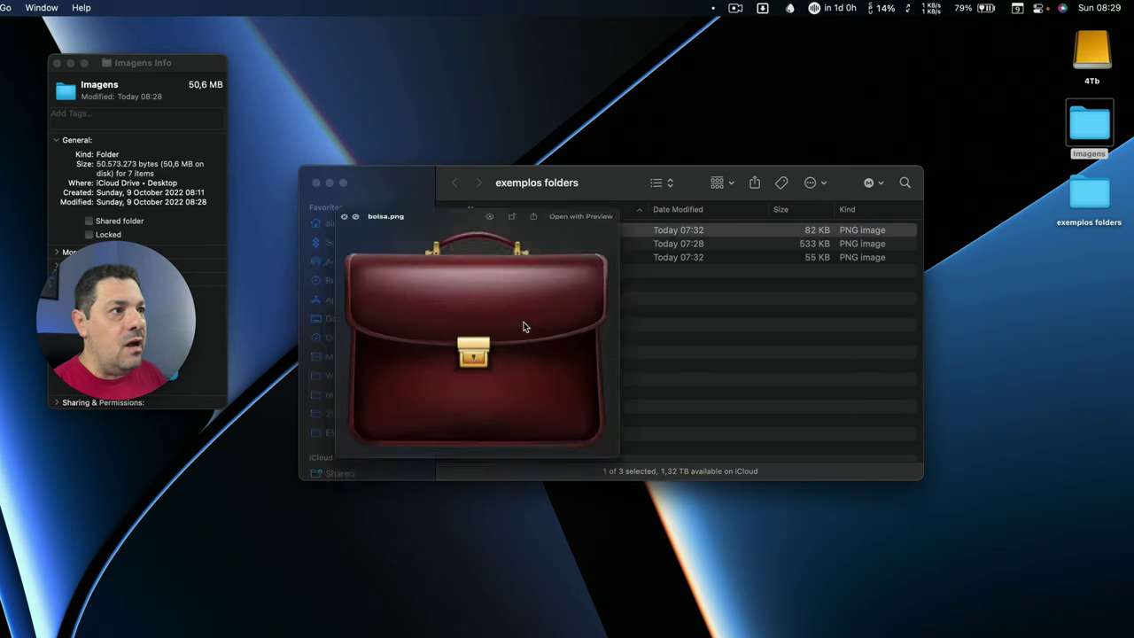
key("Down")
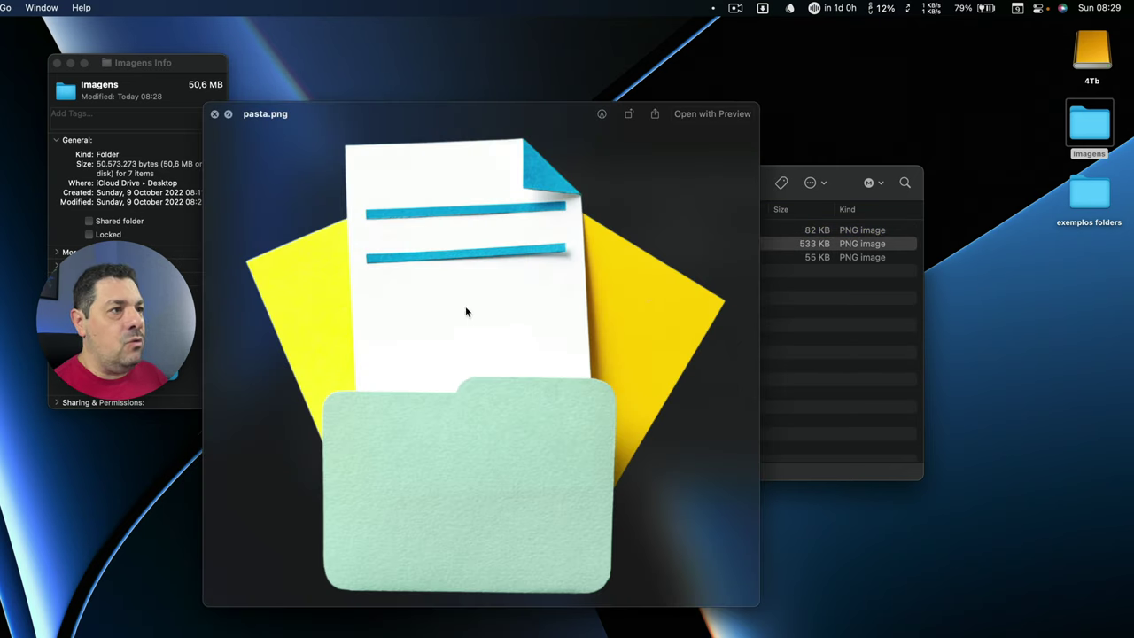
key("Down")
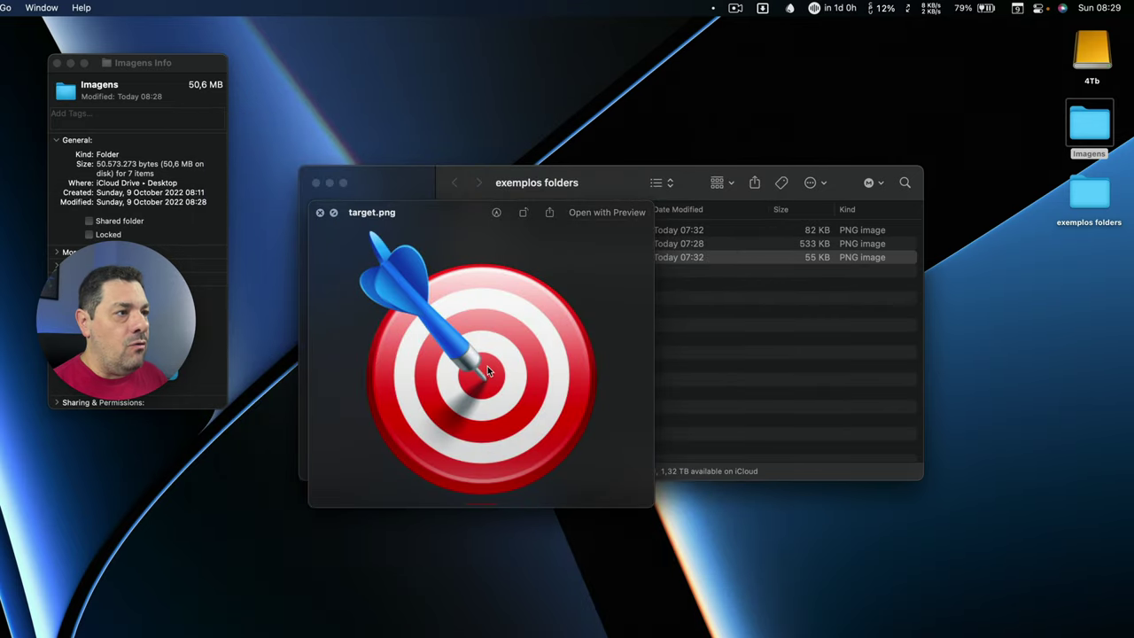
key("space")
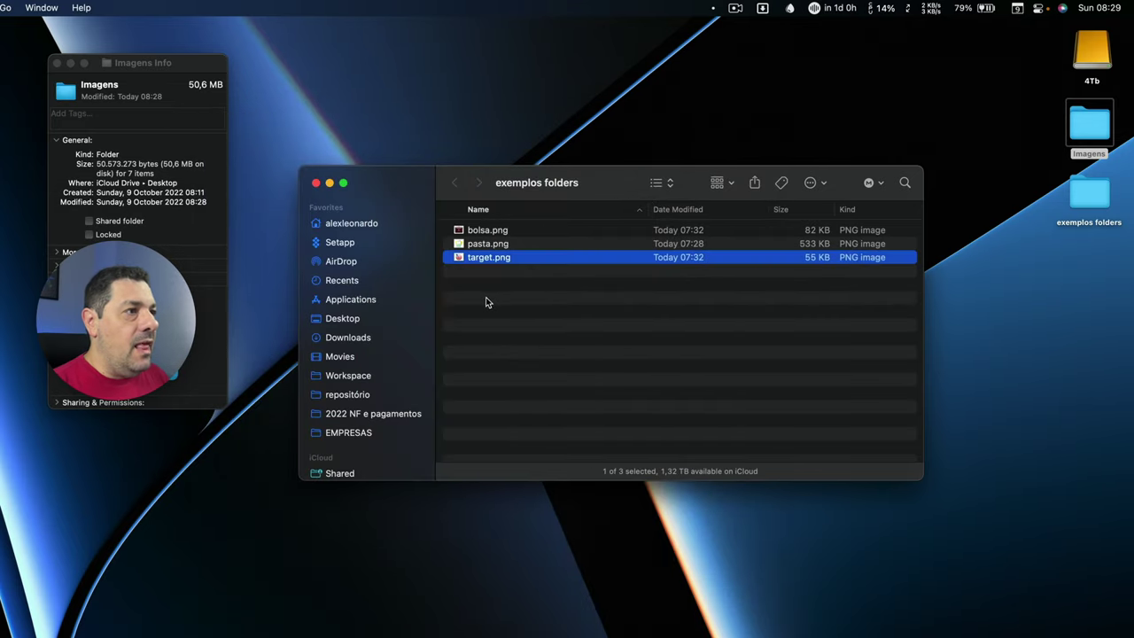
Replace the Imagens folder's icon with the target.png image and close the folder's Info window.
left_click(485, 297)
left_click(458, 259)
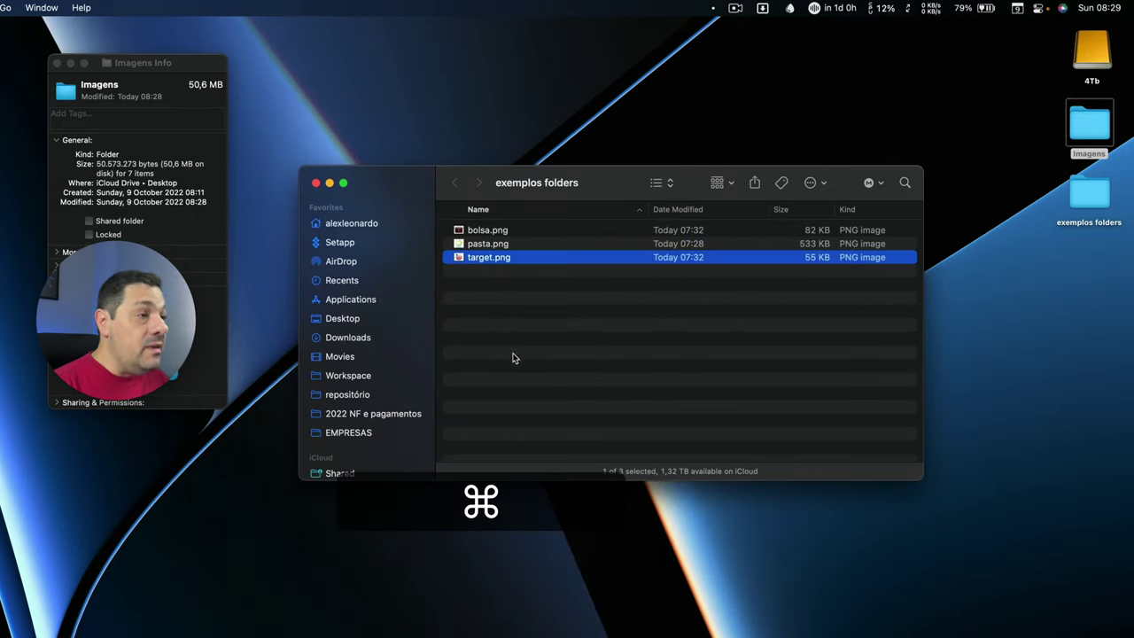
key("super+c")
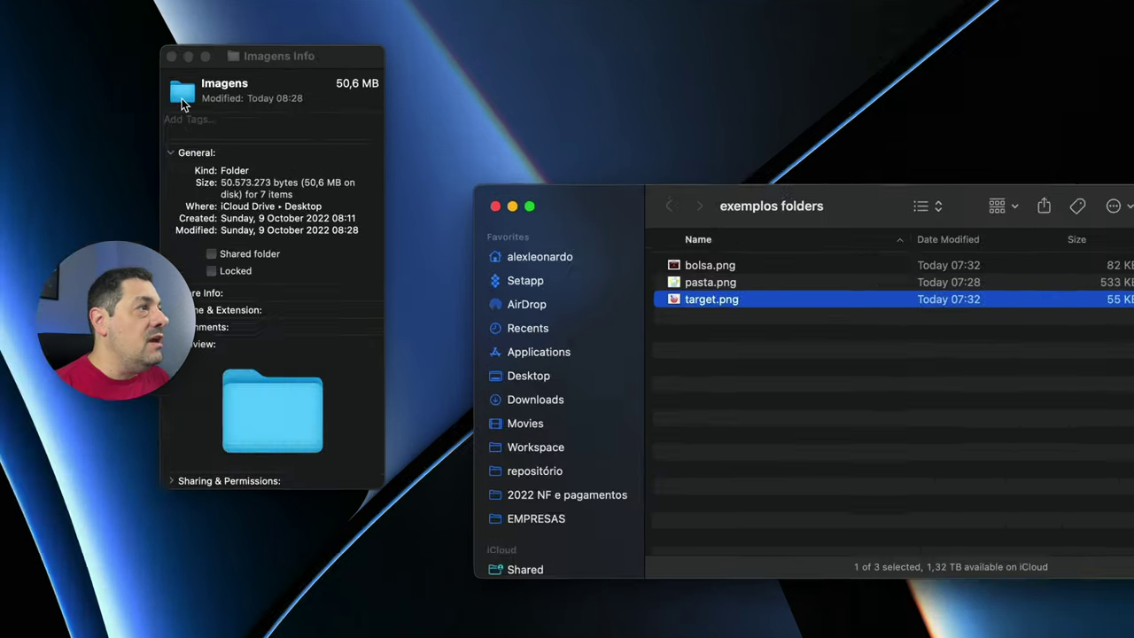
left_click(69, 94)
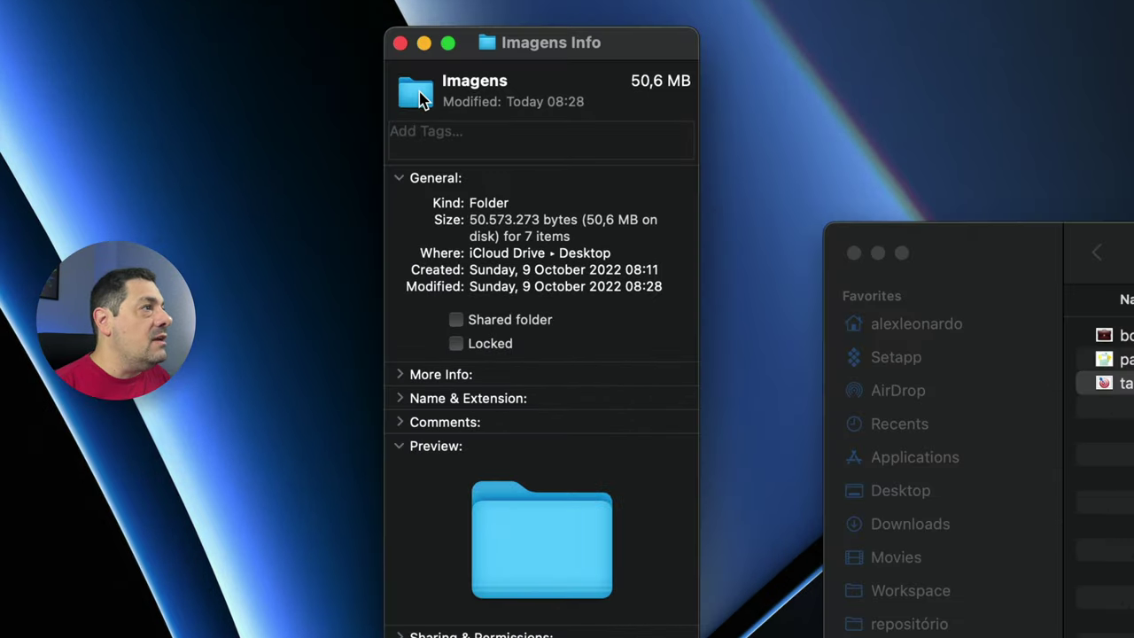
left_click(420, 98)
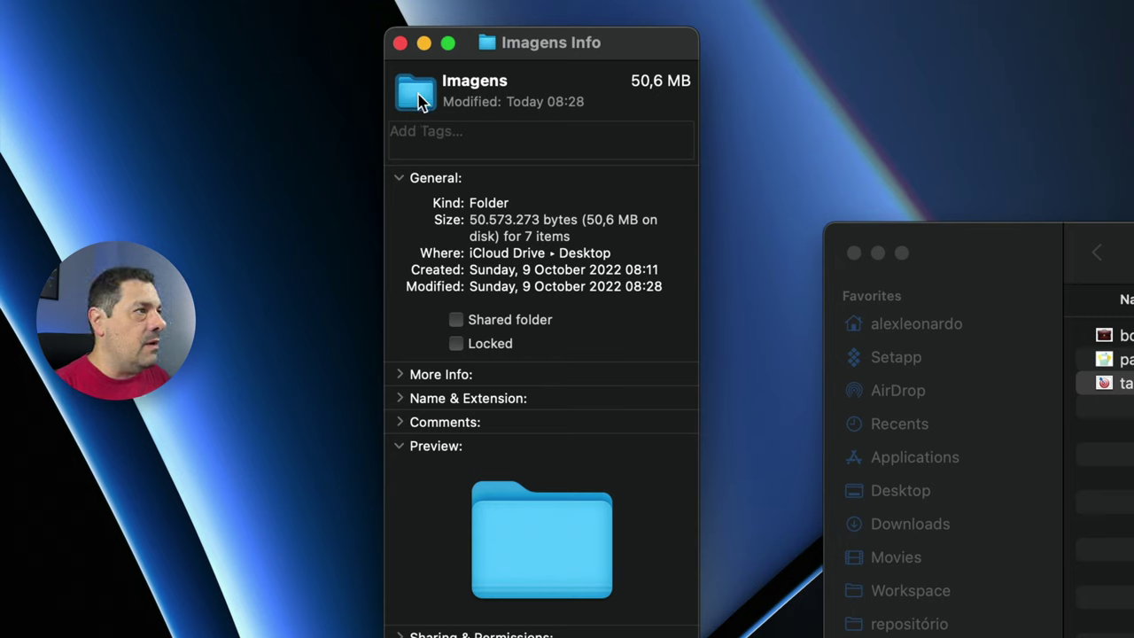
key("super")
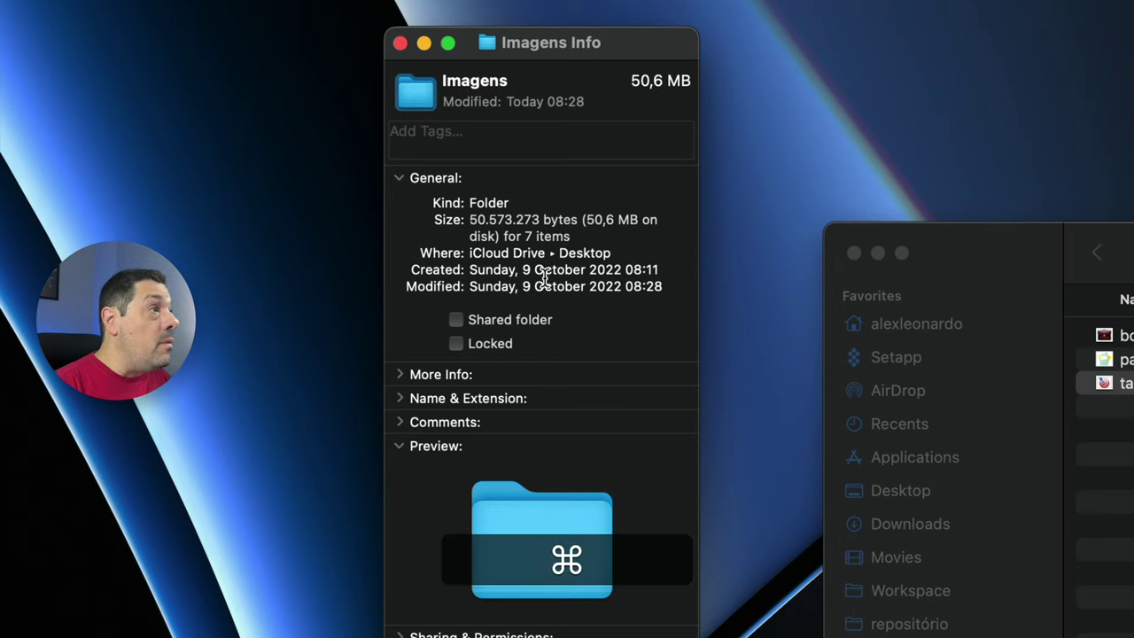
key("super+v")
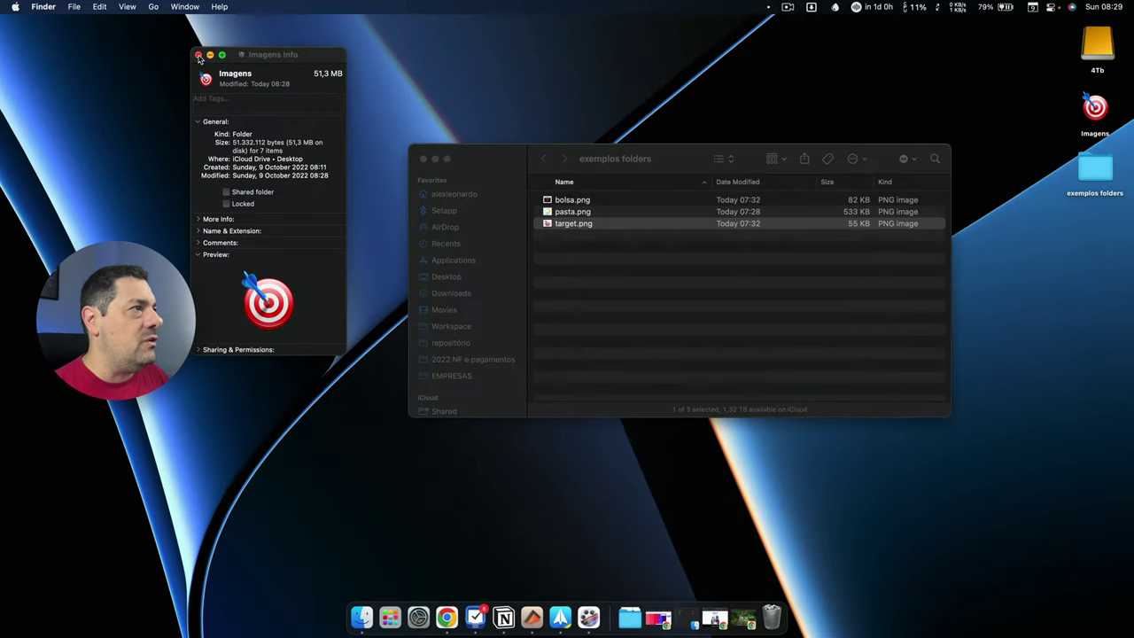
key("super+w")
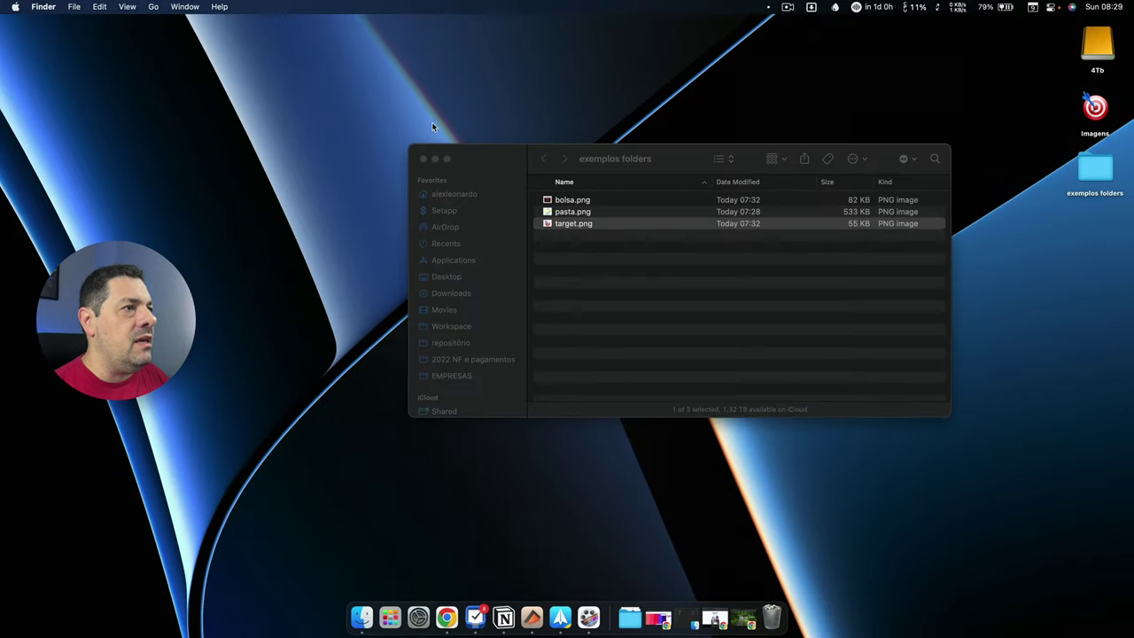
Open the desktop's Imagens folder to view its contents, move its window clear of the presenter, and close it.
double_click(1097, 121)
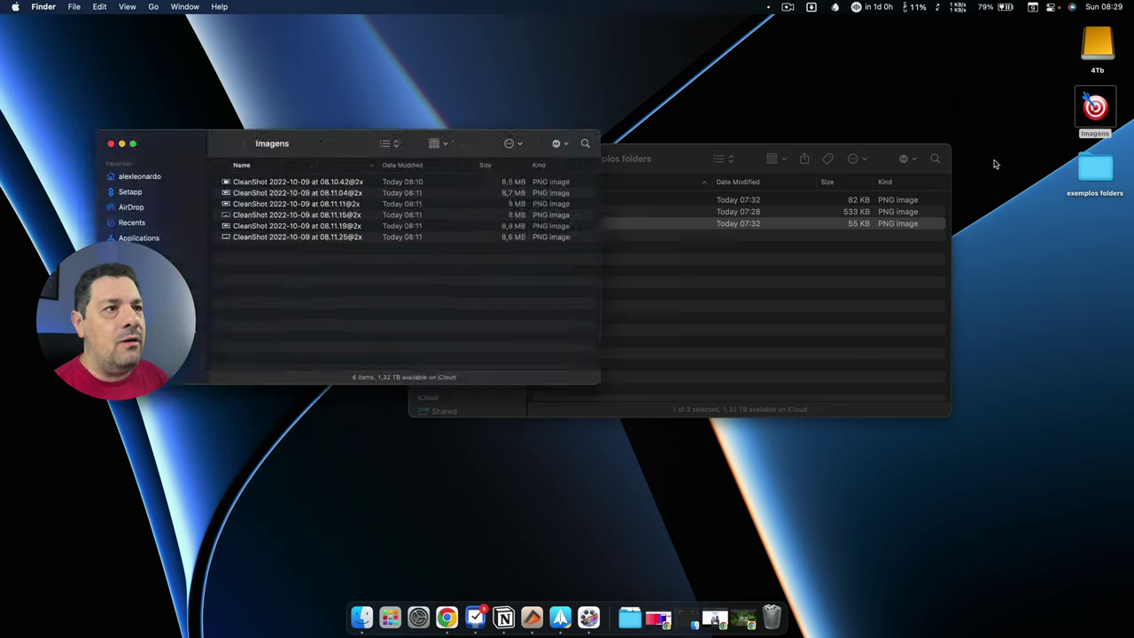
left_click_drag(296, 162, 600, 98)
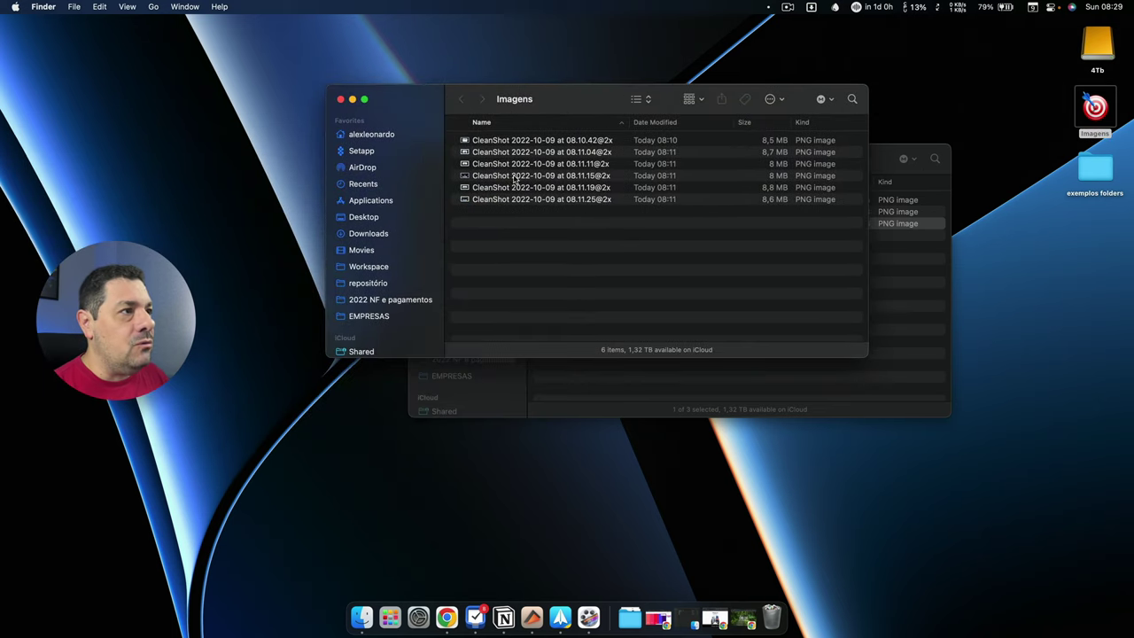
left_click(340, 99)
Show the iCloud Desktop location in the "exemplos folders" window and select the Imagens folder in its list.
left_click(641, 287)
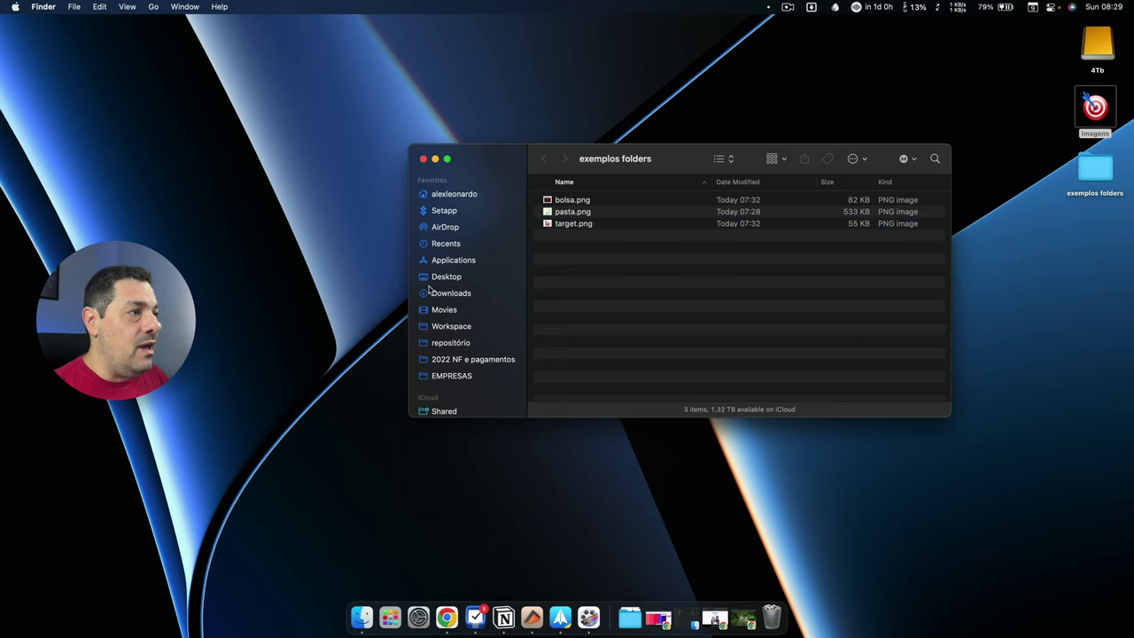
scroll(478, 350, "down", 4)
left_click(446, 362)
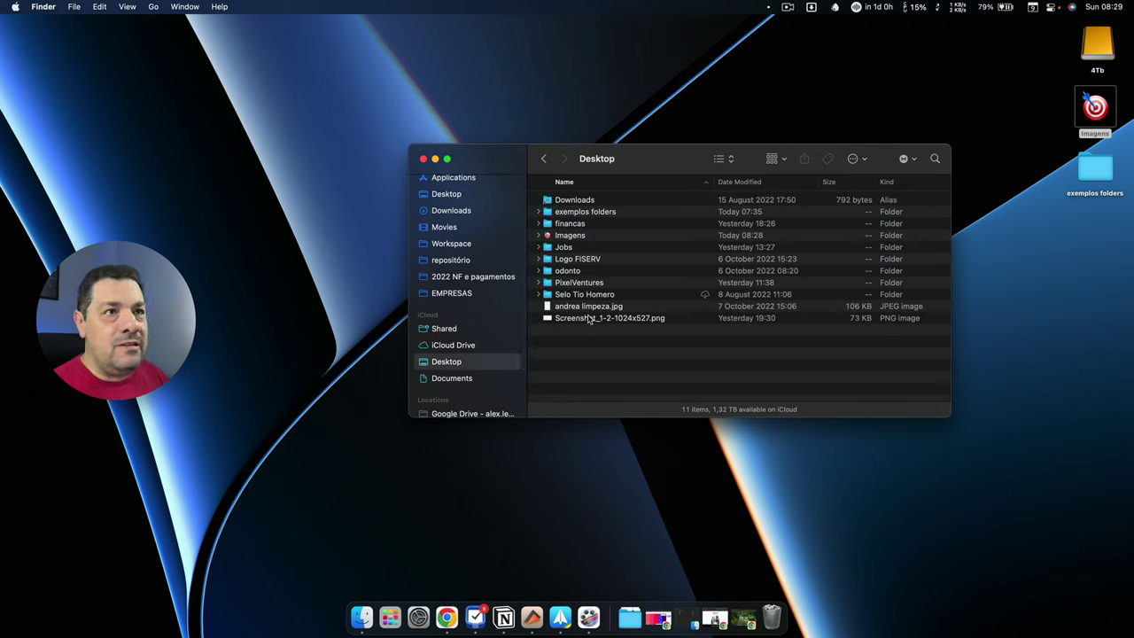
left_click(566, 236)
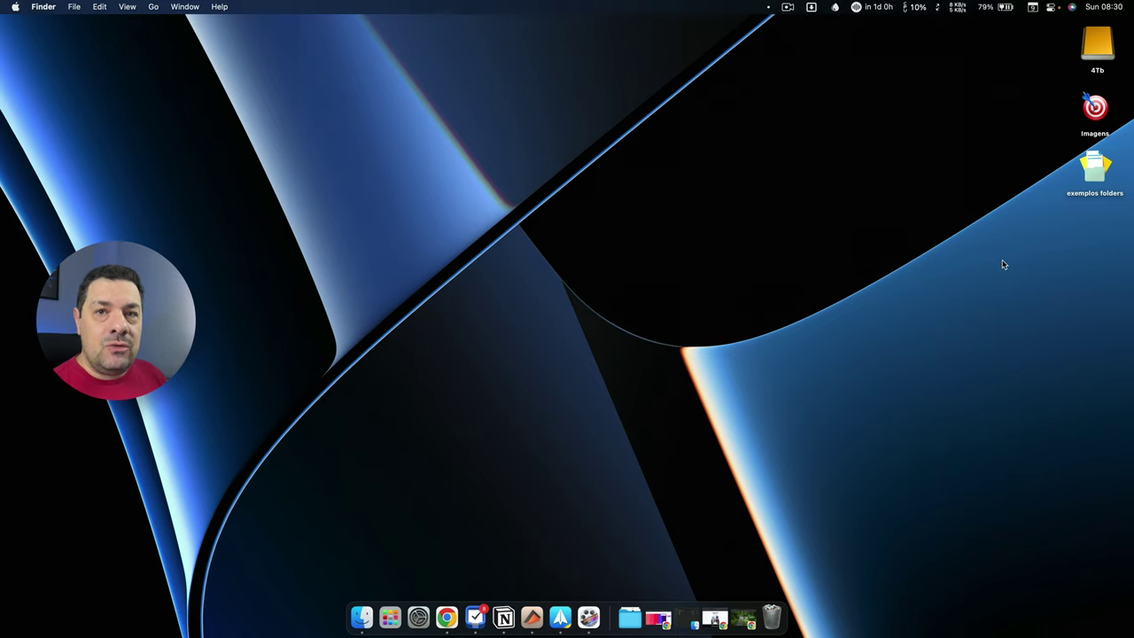
Open the desktop's Imagens folder and convert all six CleanShot PNG images to JPEG at actual size with metadata preserved.
double_click(1093, 107)
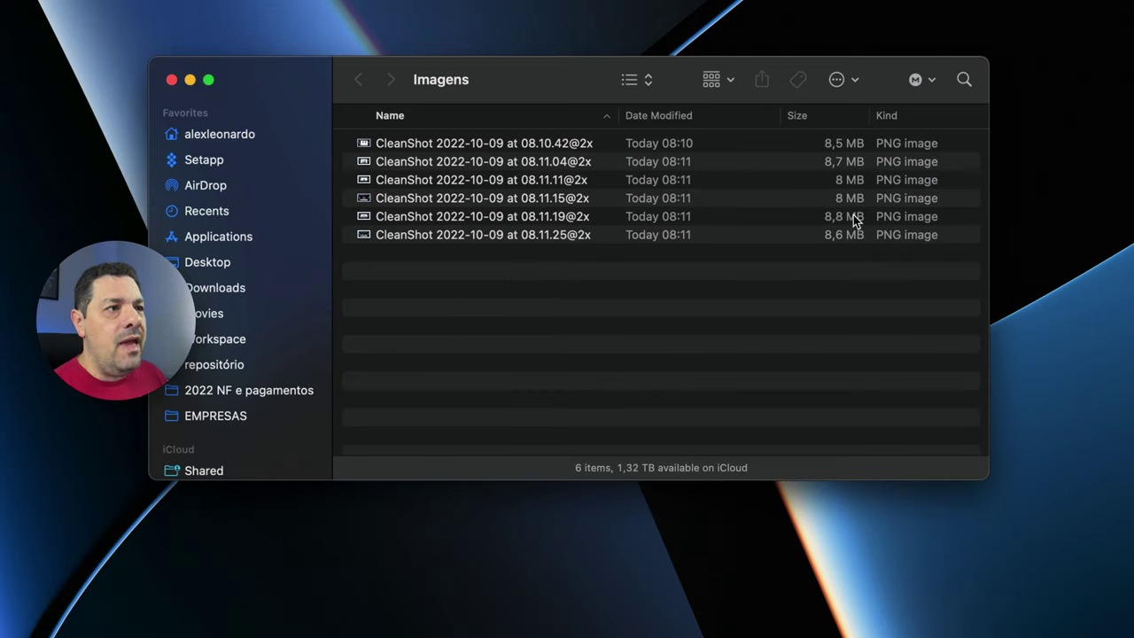
left_click_drag(480, 283, 426, 144)
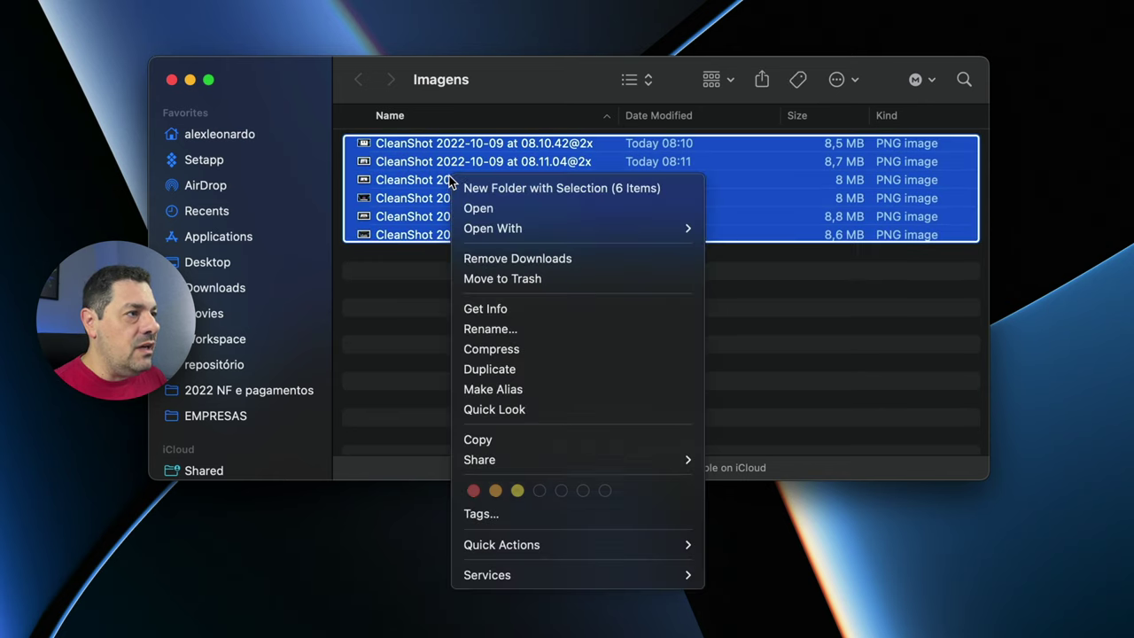
right_click(451, 173)
mouse_move(506, 544)
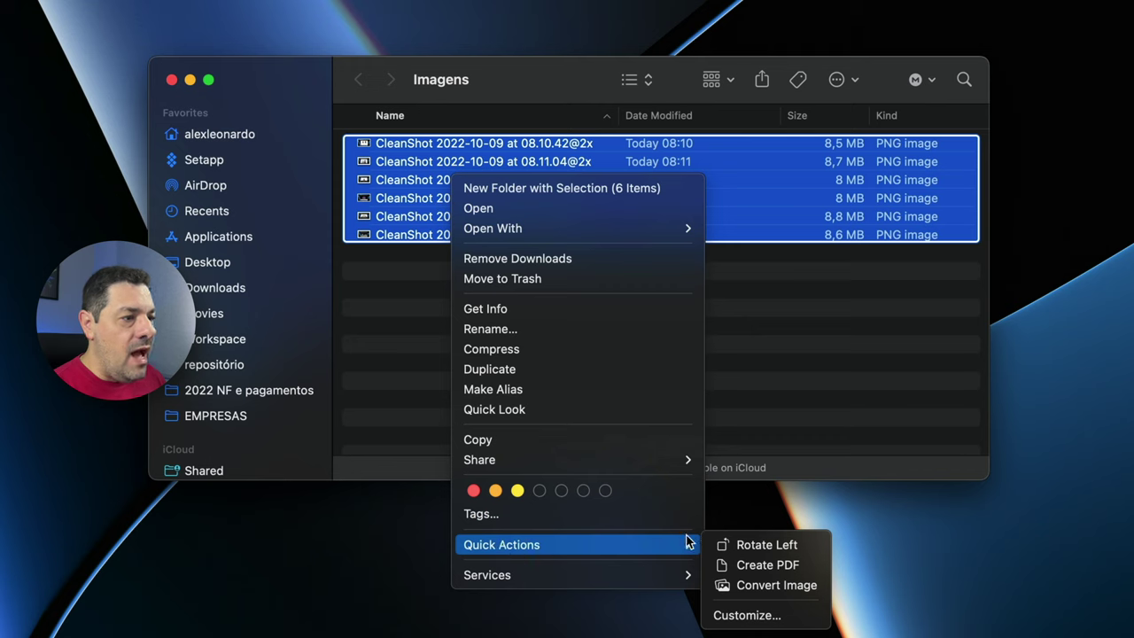
left_click(751, 592)
left_click_drag(732, 111, 541, 165)
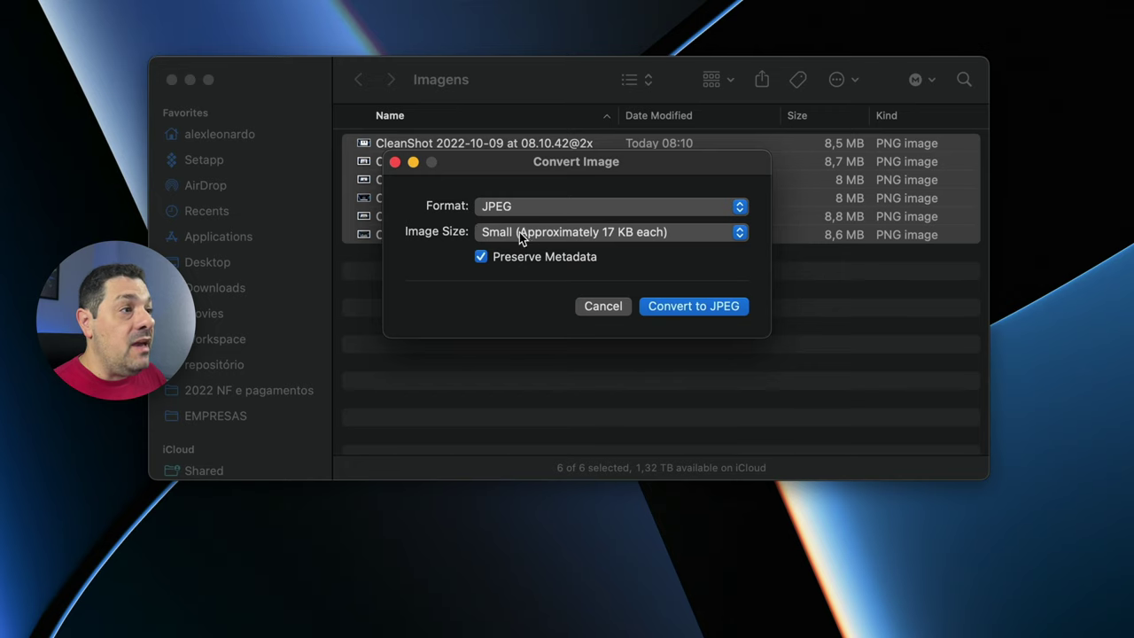
left_click(522, 234)
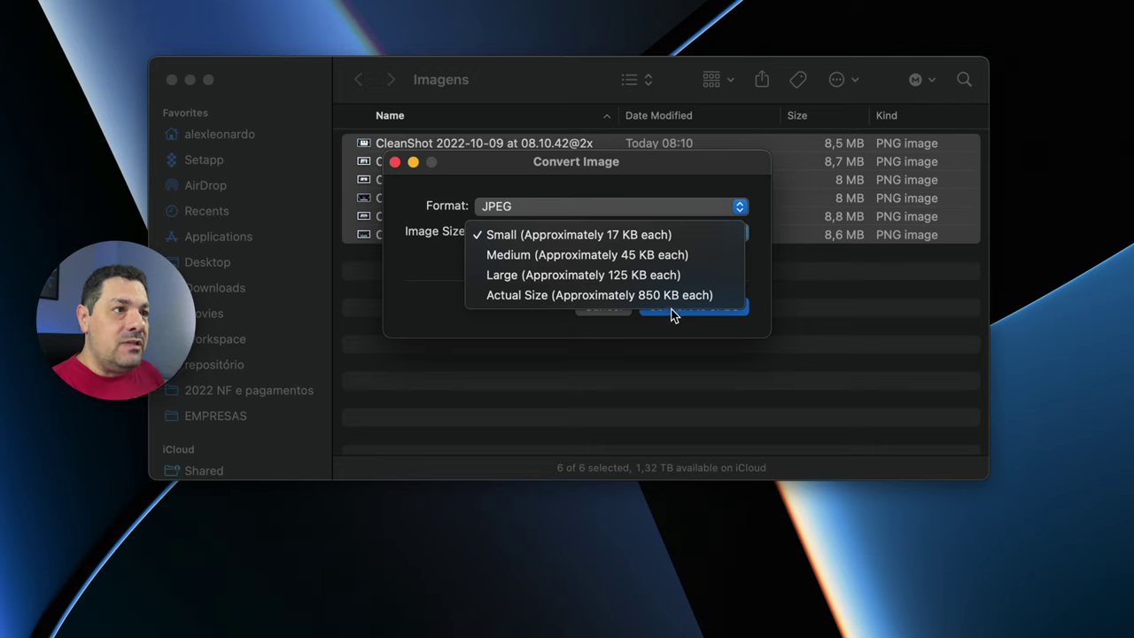
left_click(647, 295)
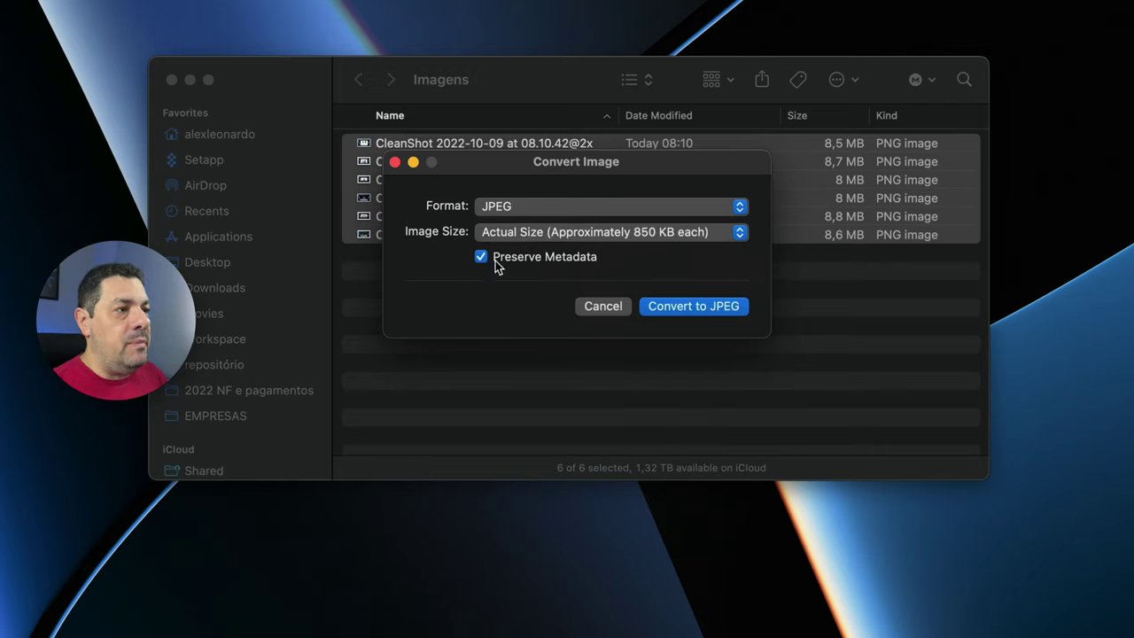
left_click(686, 308)
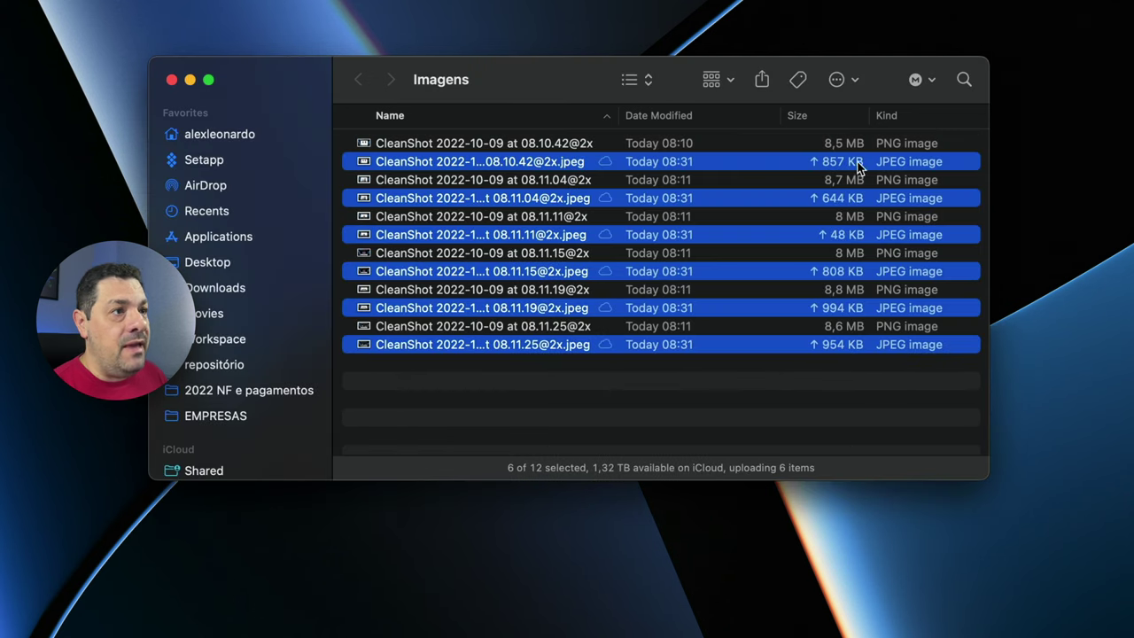
left_click(794, 400)
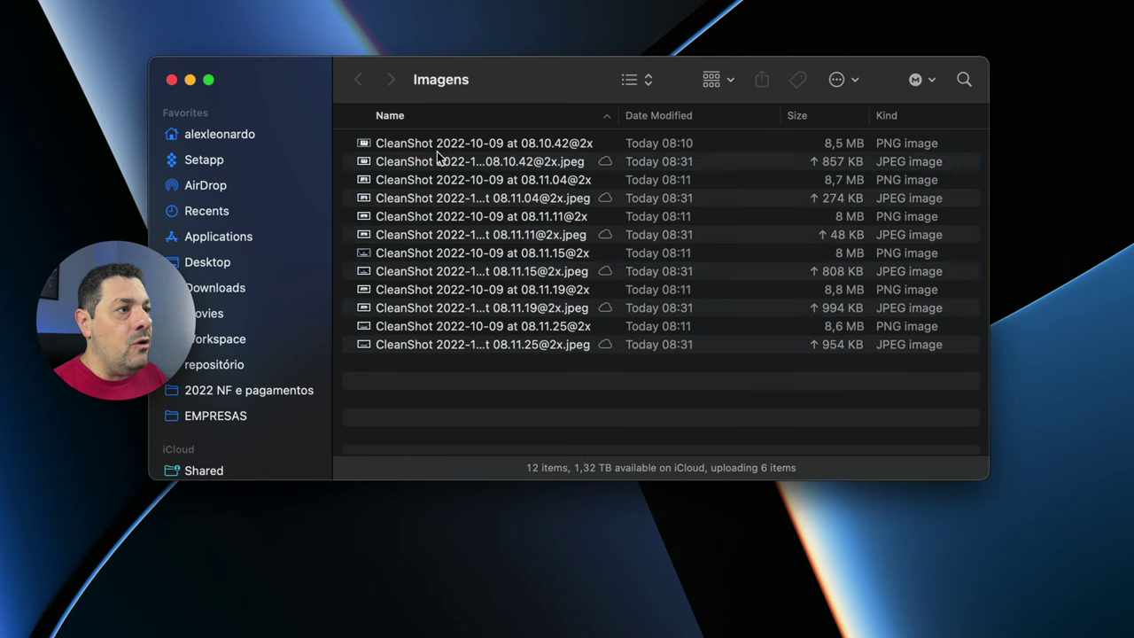
left_click(489, 146)
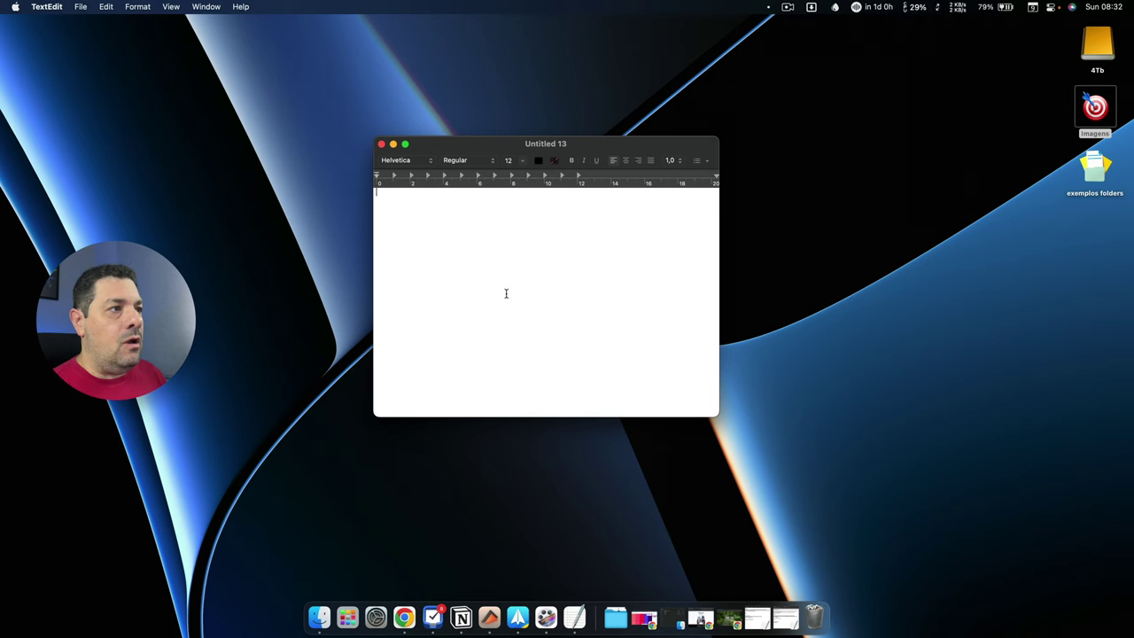
Enter "Lkvkjhl;sadfb ;ldfknbf" in a blank TextEdit document and, with Caps Lock on, "SSJG DOIFJG EKOGNOUI NKOG OIJ OEJDBO IHTBOIJ B" below it.
type("Lkvkjhl;sadfb ;ldfknbf")
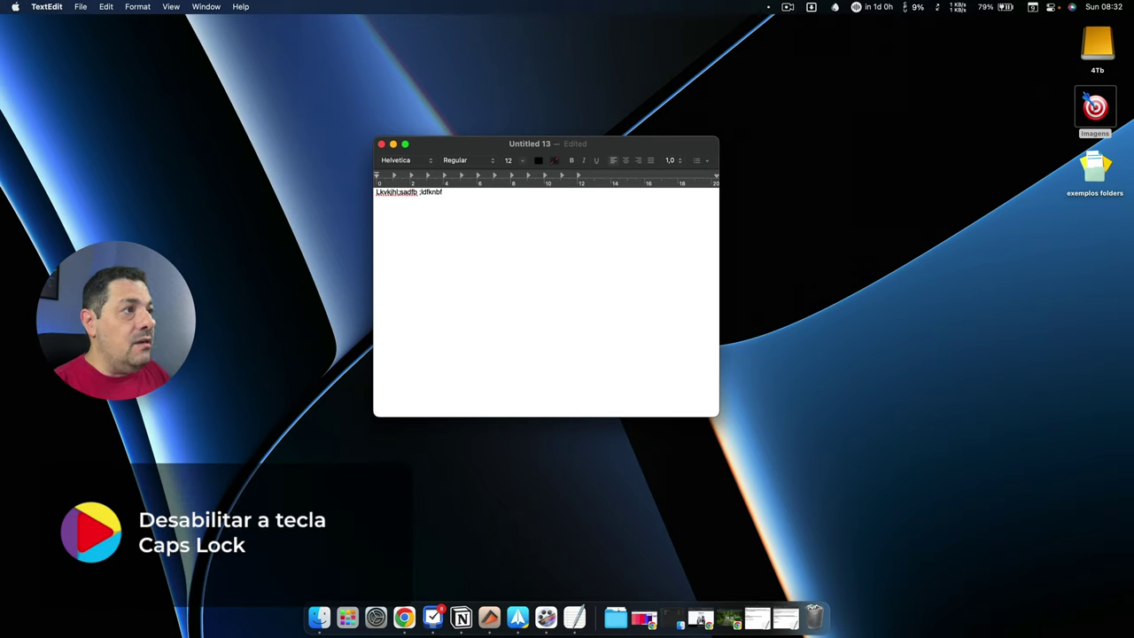
key("Return")
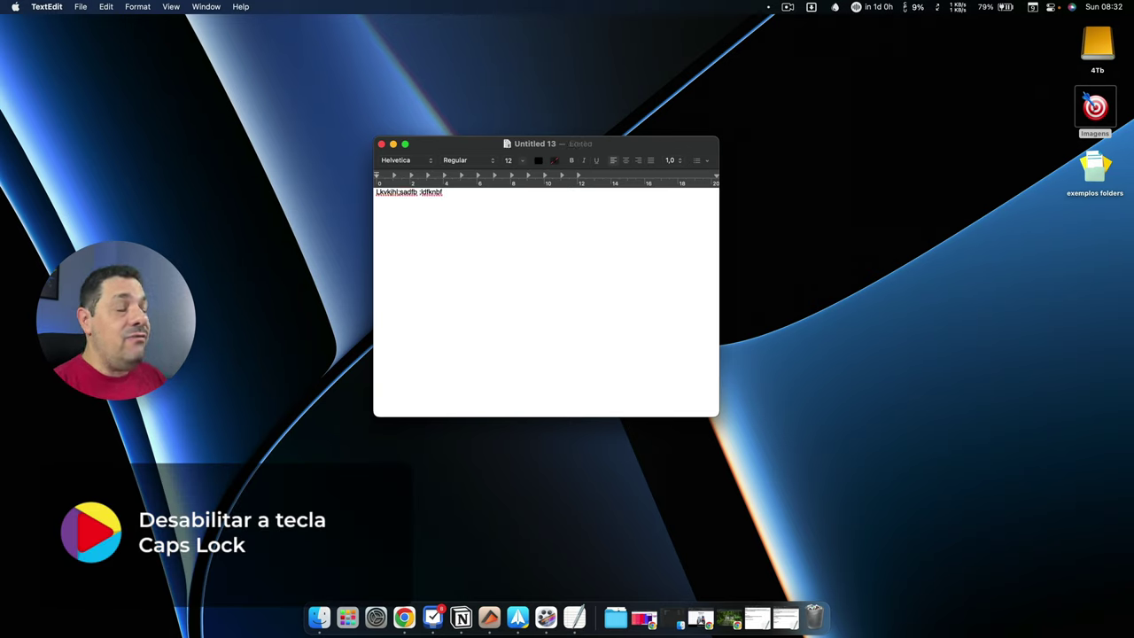
key("Caps_Lock")
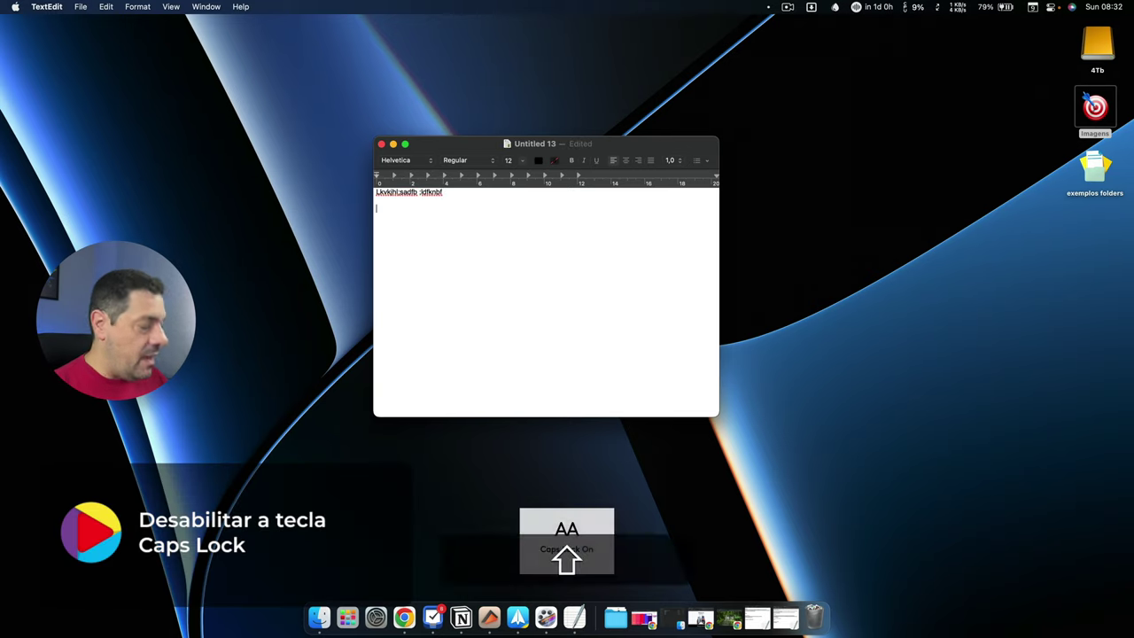
type("SSJG DOIFJG EKOGNOUI NKOG OIJ OEJDBO IHTBOIJ B")
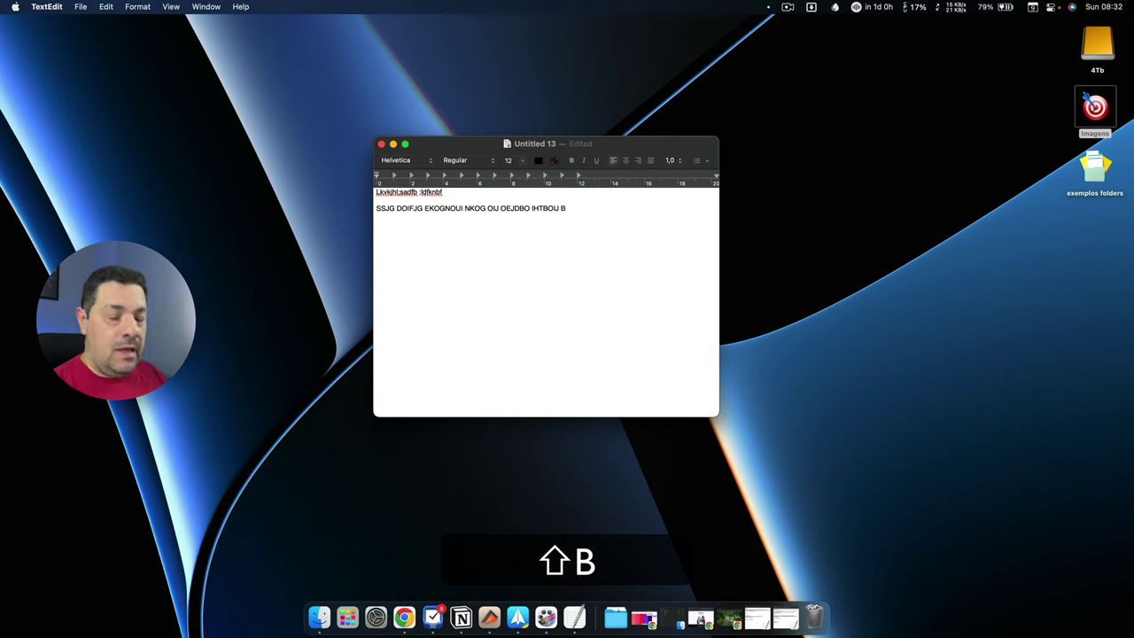
key("Caps_Lock")
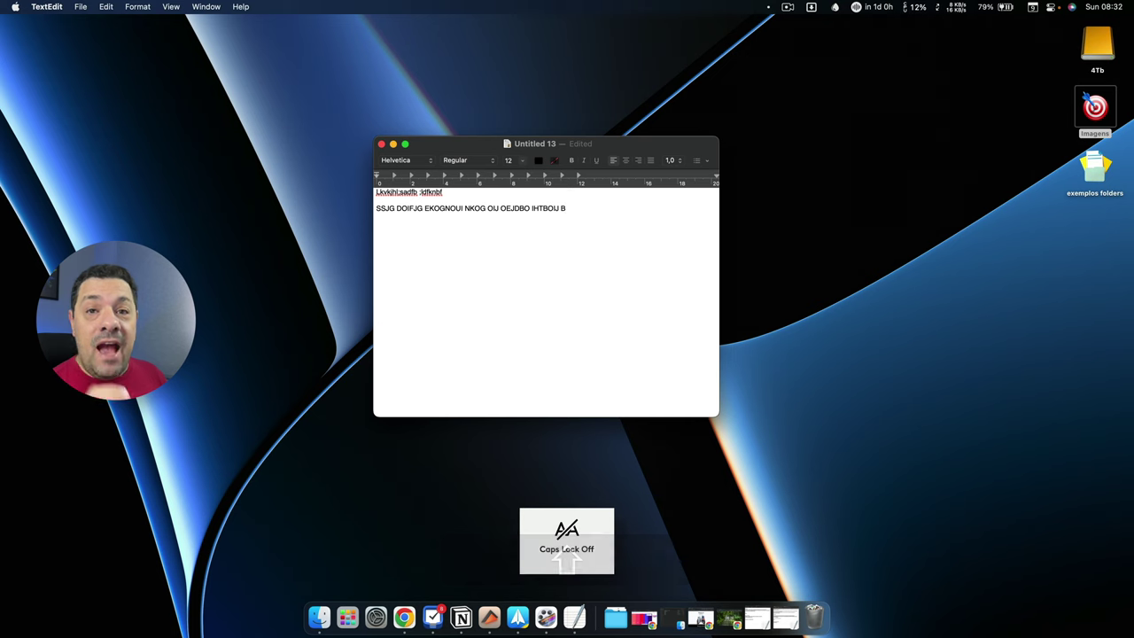
Switch to System Preferences and set the MX Keys keyboard's Caps Lock key to No Action.
left_click(375, 611)
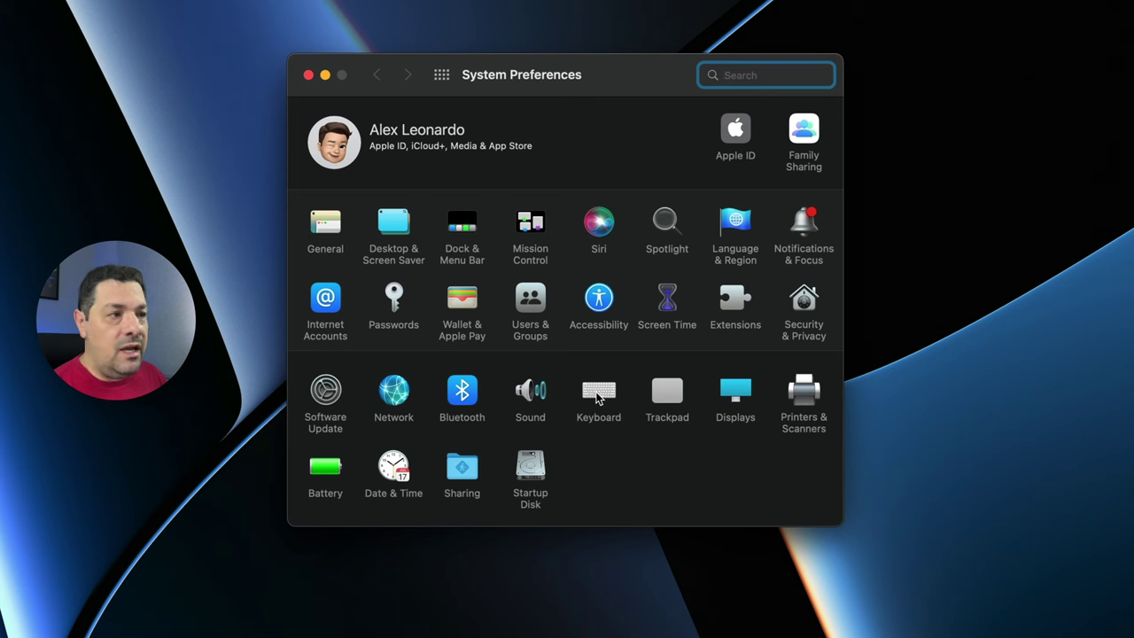
left_click(590, 345)
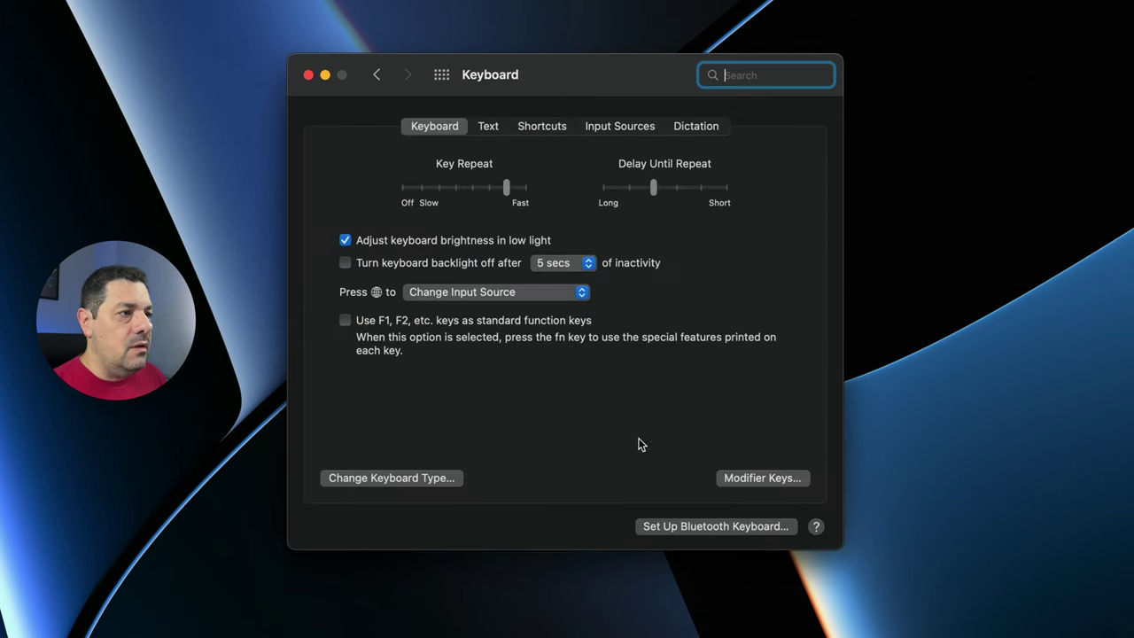
left_click(754, 480)
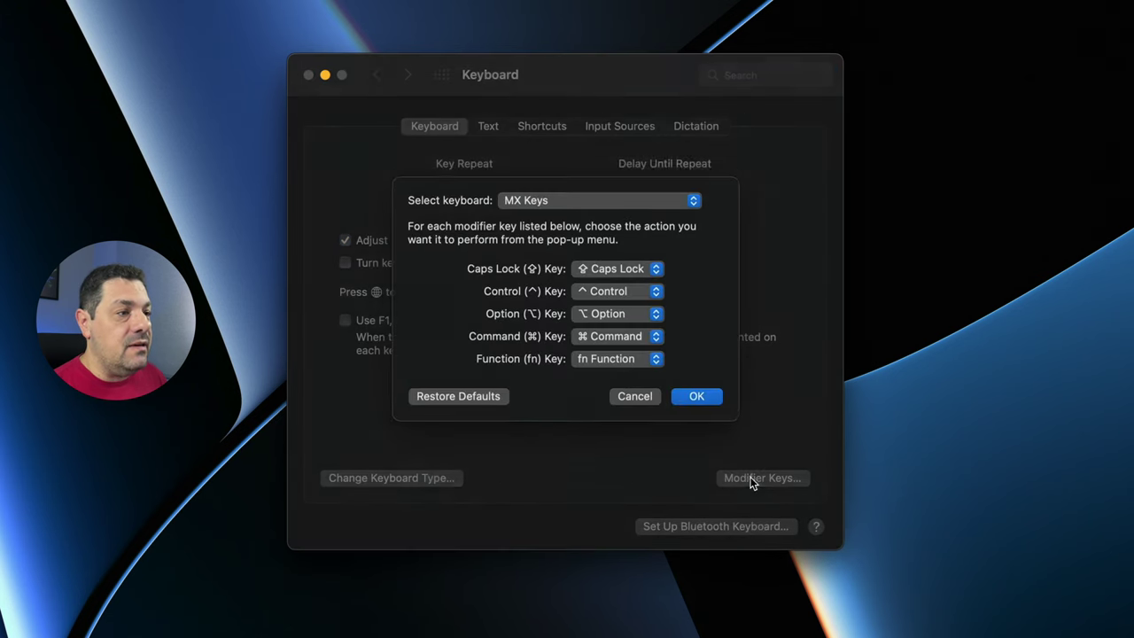
left_click(610, 278)
left_click(599, 393)
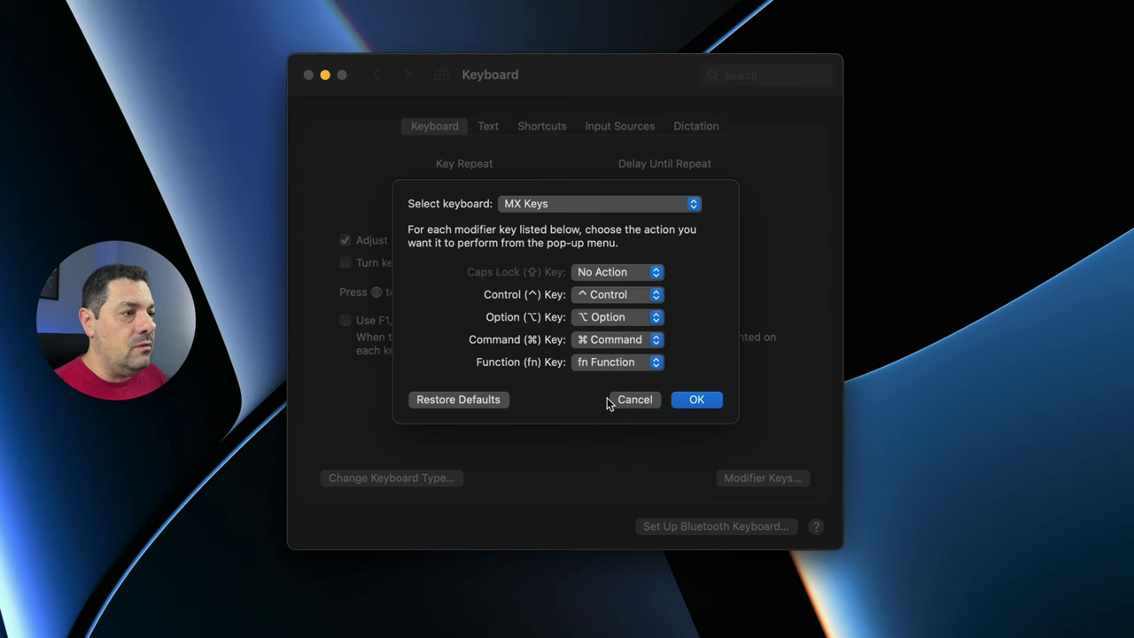
left_click(696, 400)
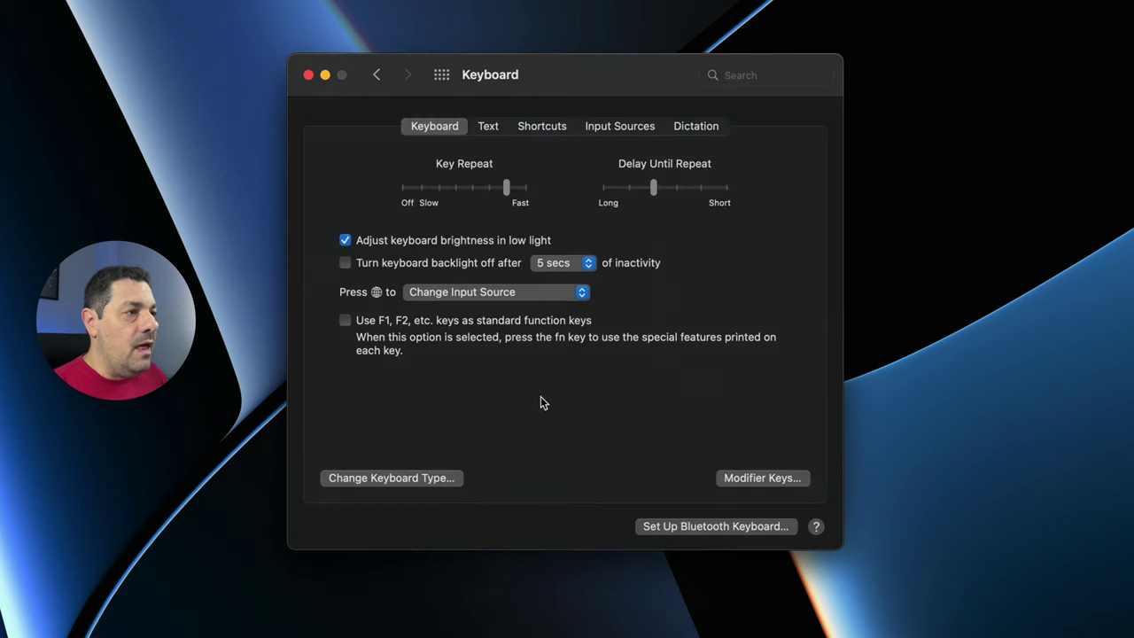
Switch back to the TextEdit document and add a third line reading "Ldkgjsh dkmho[dsijh [oijh AASDFFDDGFDDF", with the last word in capitals.
left_click(453, 387)
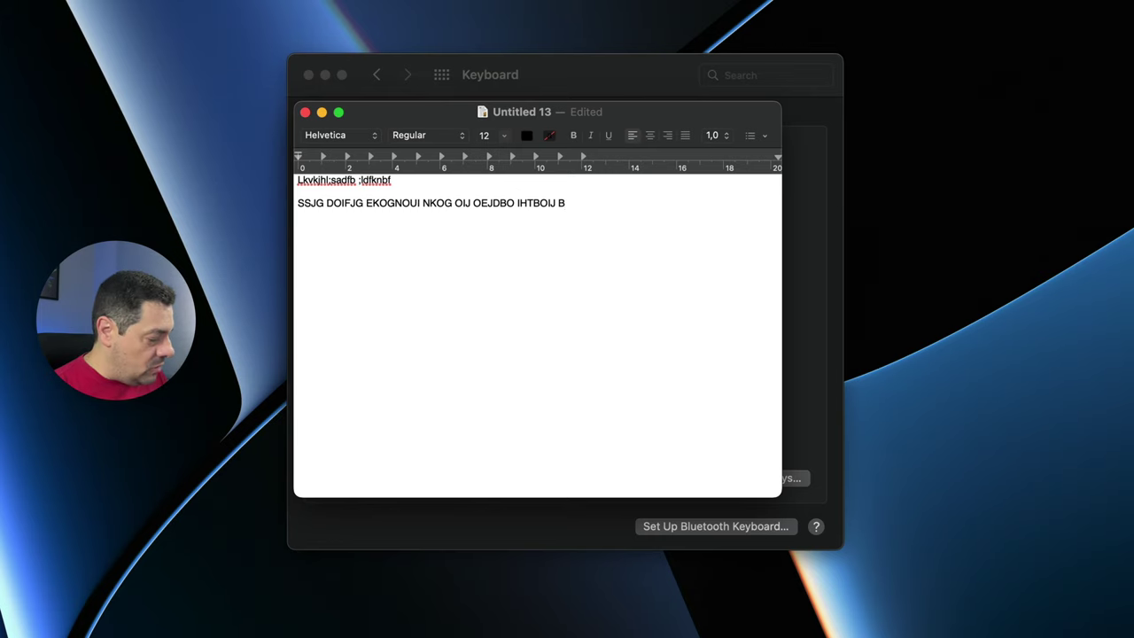
type("Ldkgjsh dkmho[dsijh [ojih")
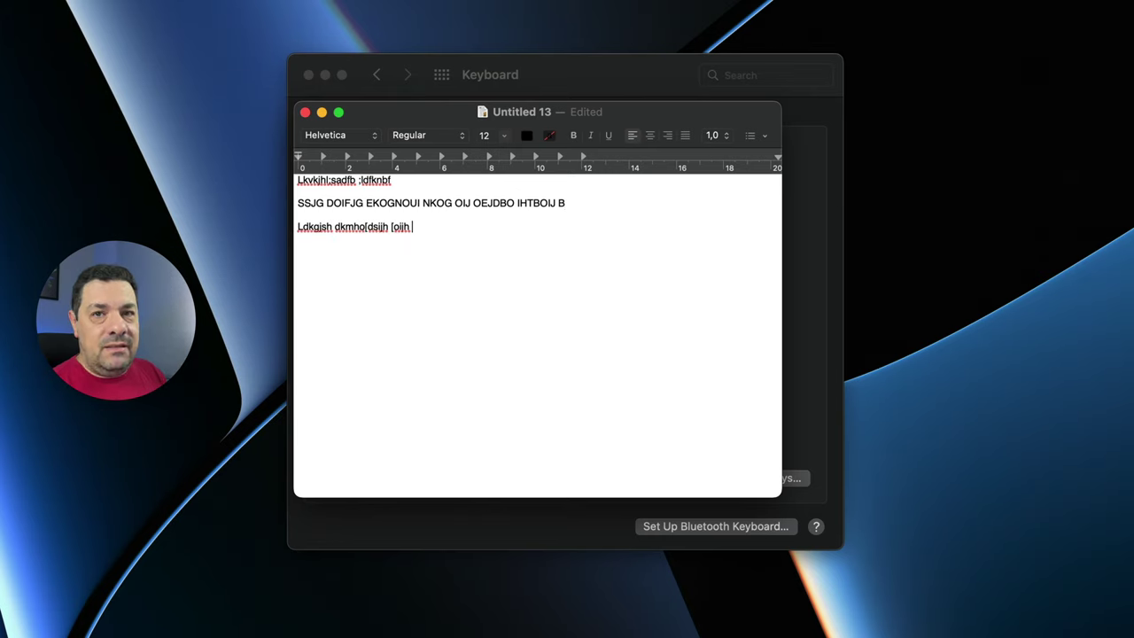
key("shift")
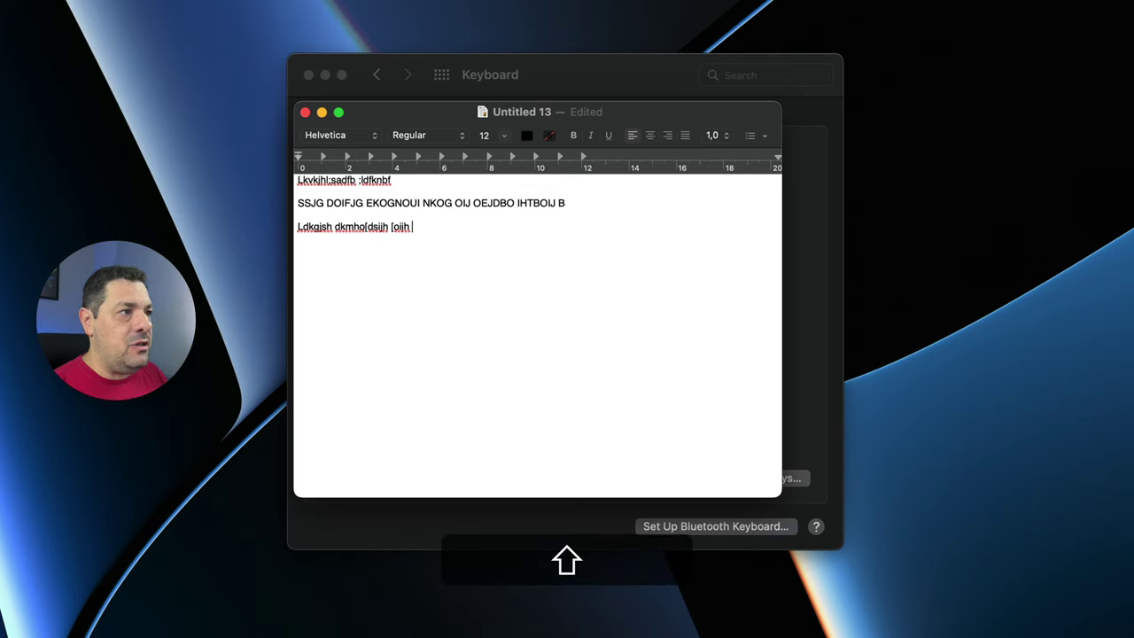
type("AASDFFDDGFDDF")
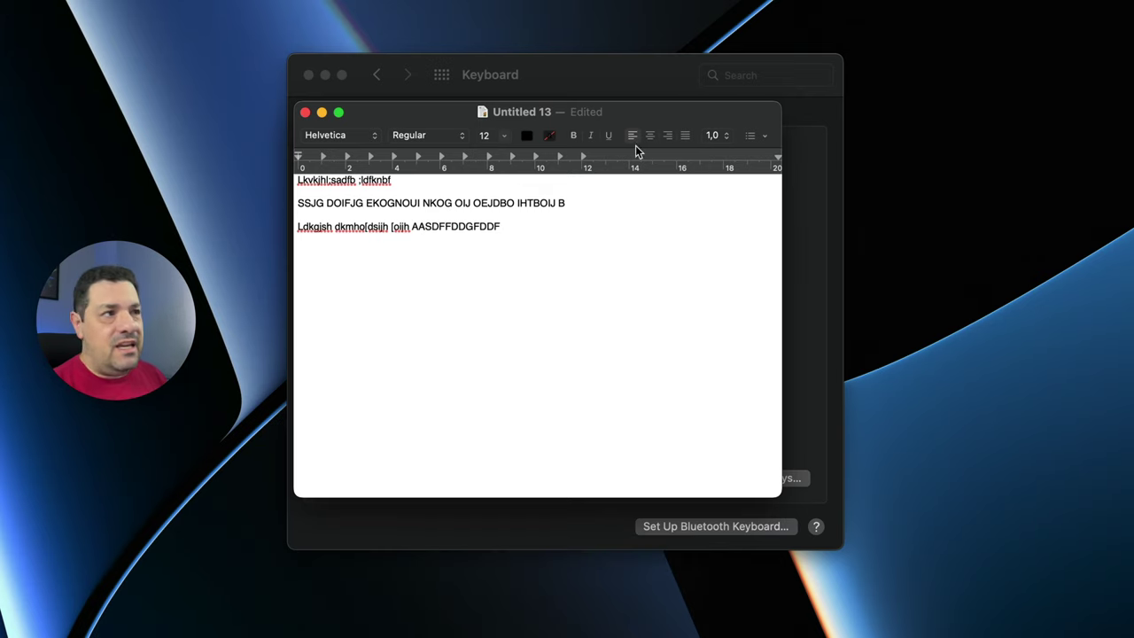
Set the MX Keys keyboard's Caps Lock key to Caps Lock in System Preferences and return to the preferences overview.
left_click(584, 79)
left_click(752, 488)
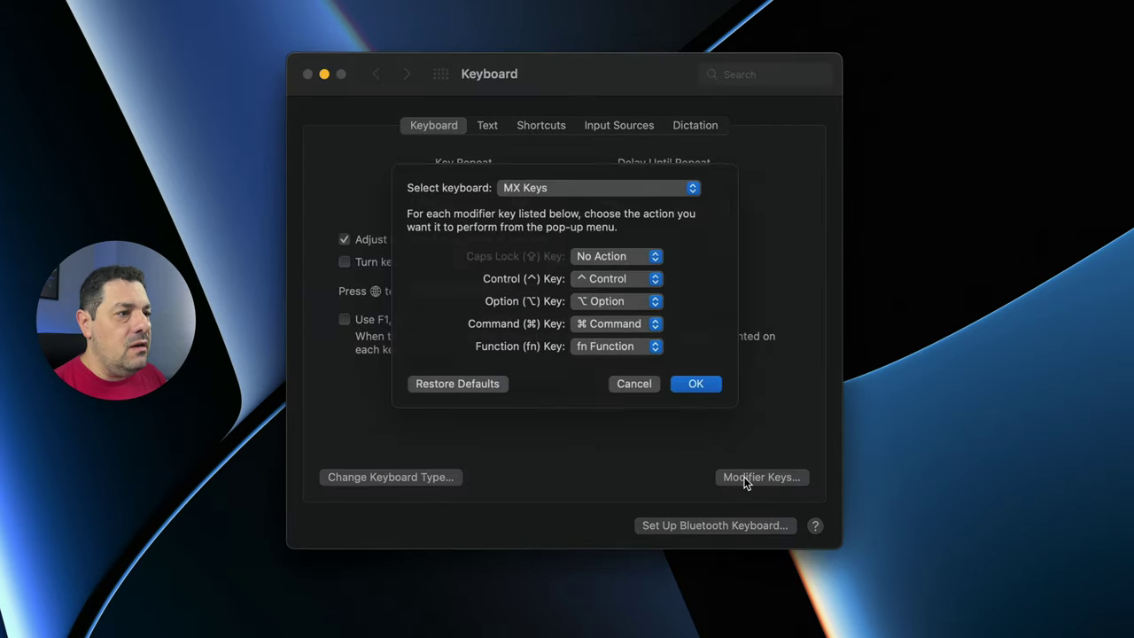
left_click(592, 274)
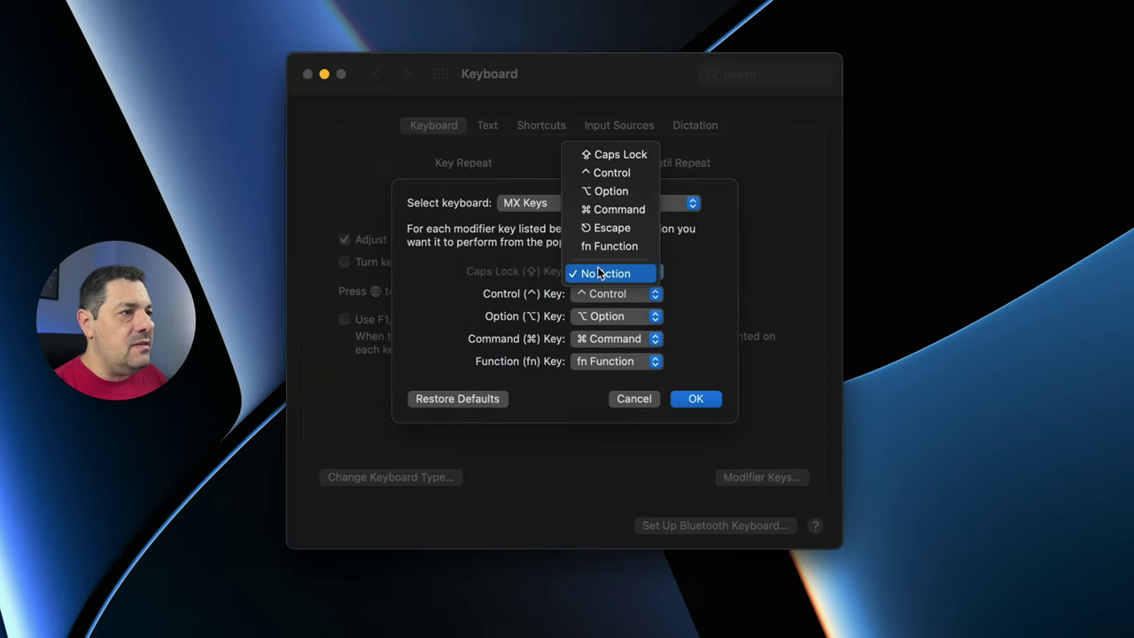
left_click(600, 153)
left_click(696, 400)
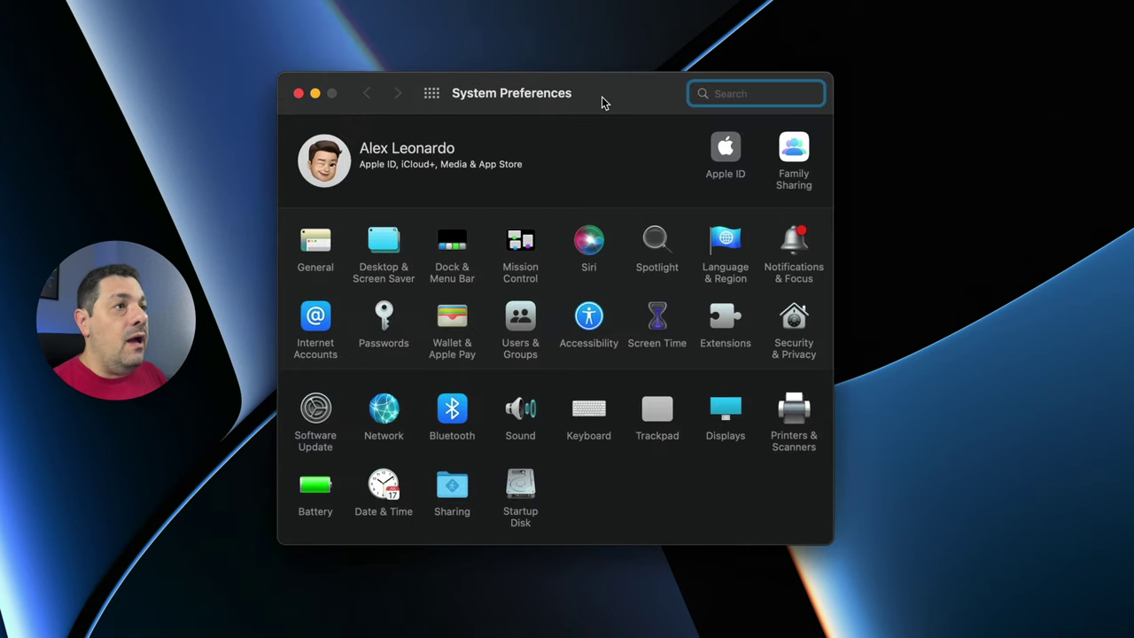
key("super+l")
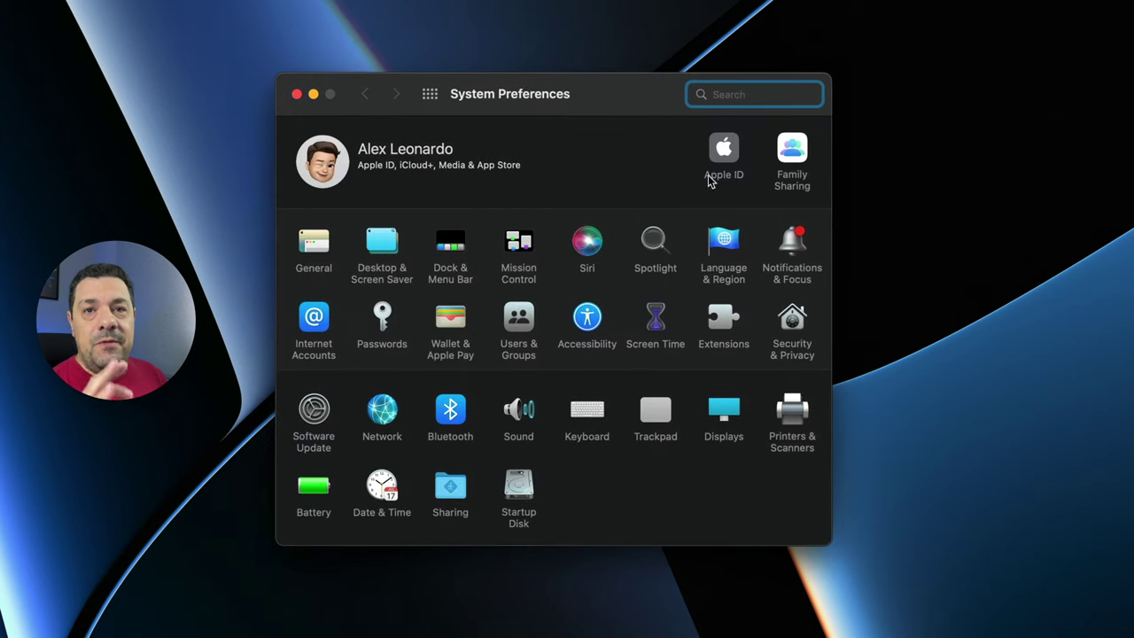
Open the Sound preferences and review the available input and output devices.
left_click(517, 413)
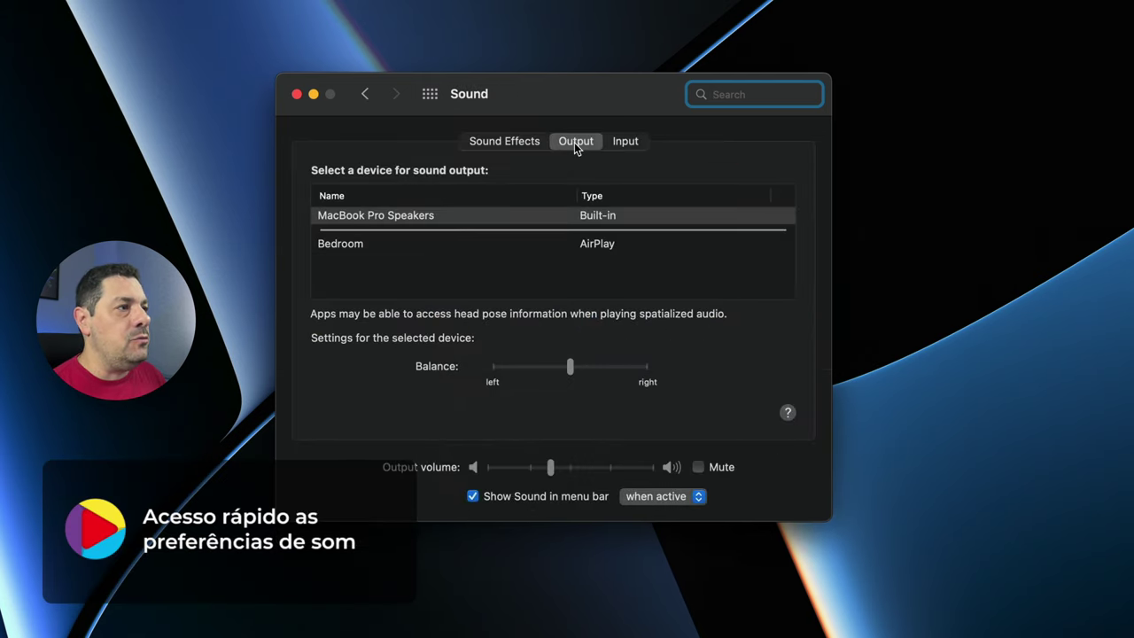
left_click(629, 144)
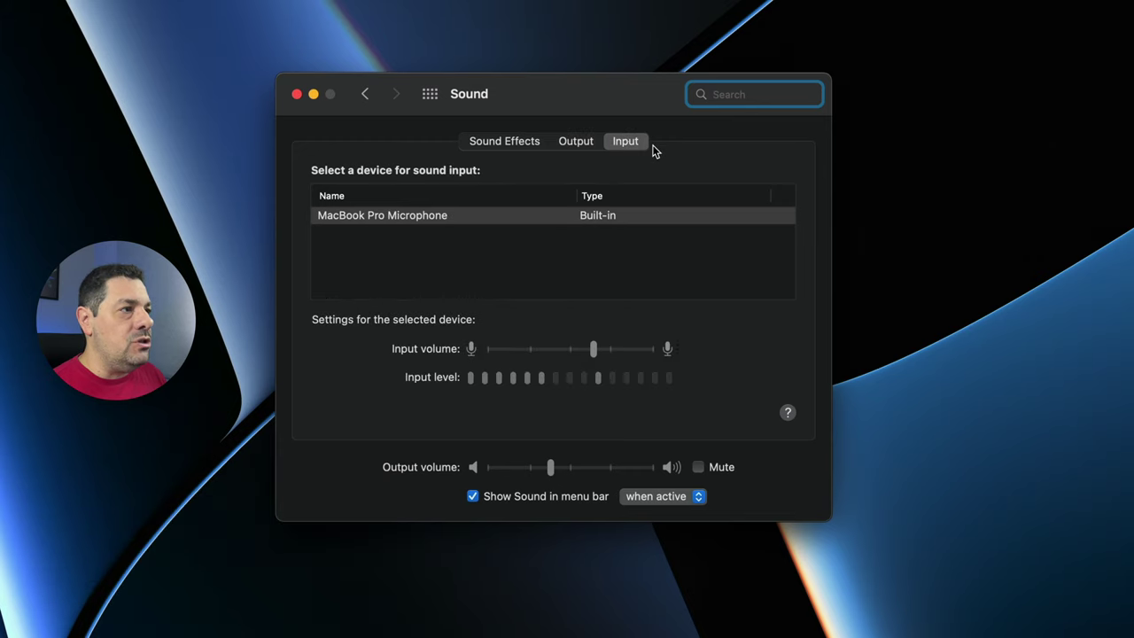
left_click(580, 141)
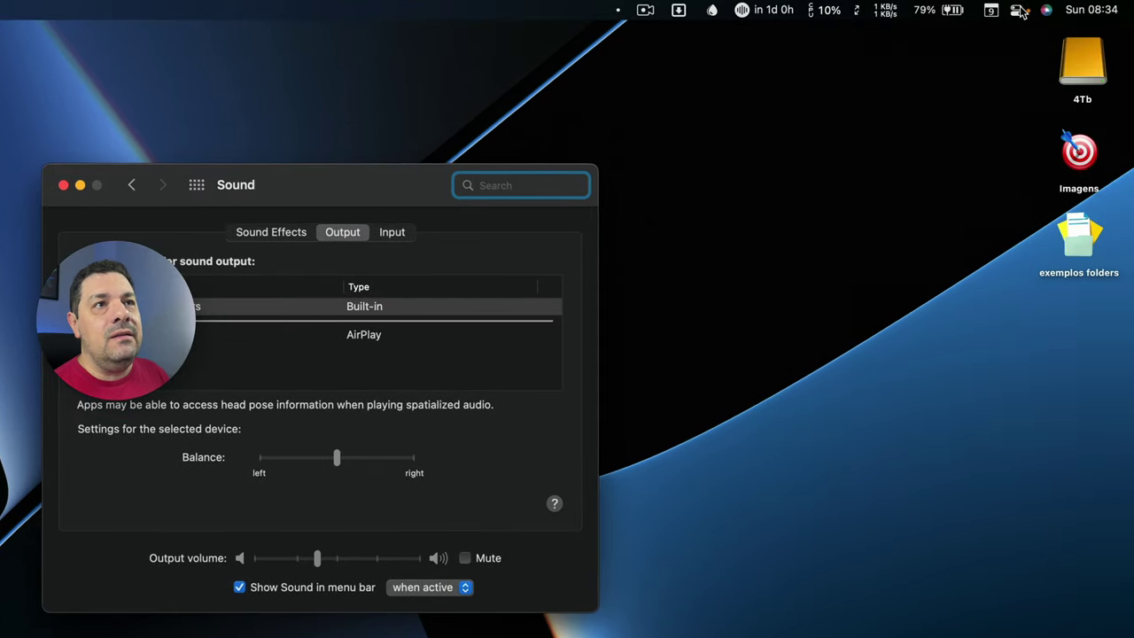
Review the sound output and input devices in Control Center's detailed Sound view, and close the Sound preferences window.
left_click(1019, 10)
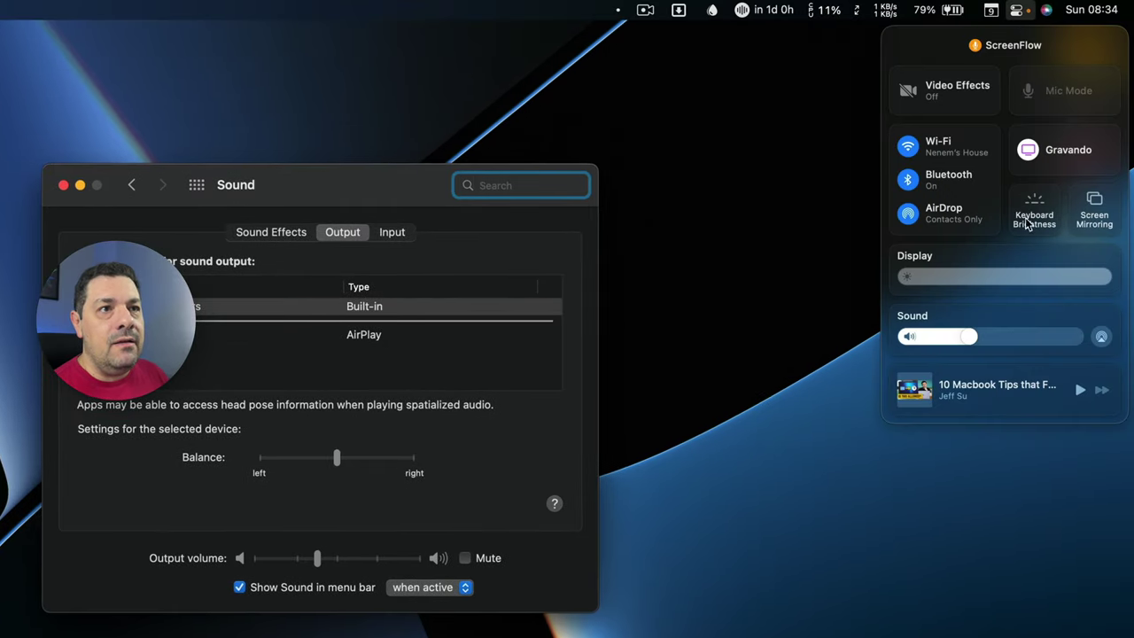
left_click(941, 315, "alt")
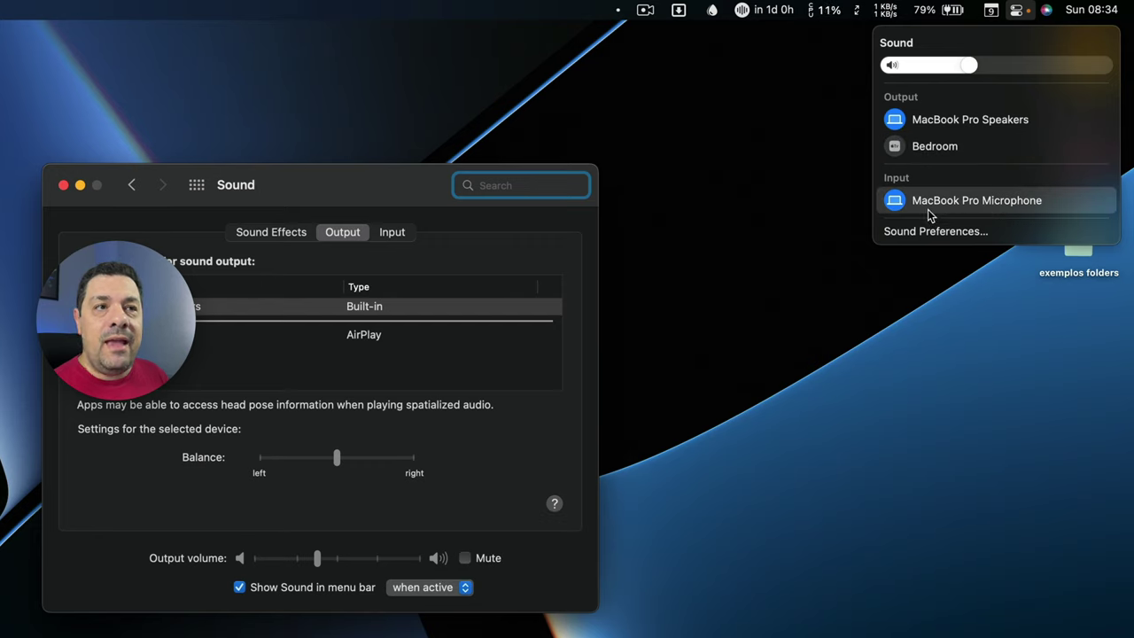
left_click(926, 257)
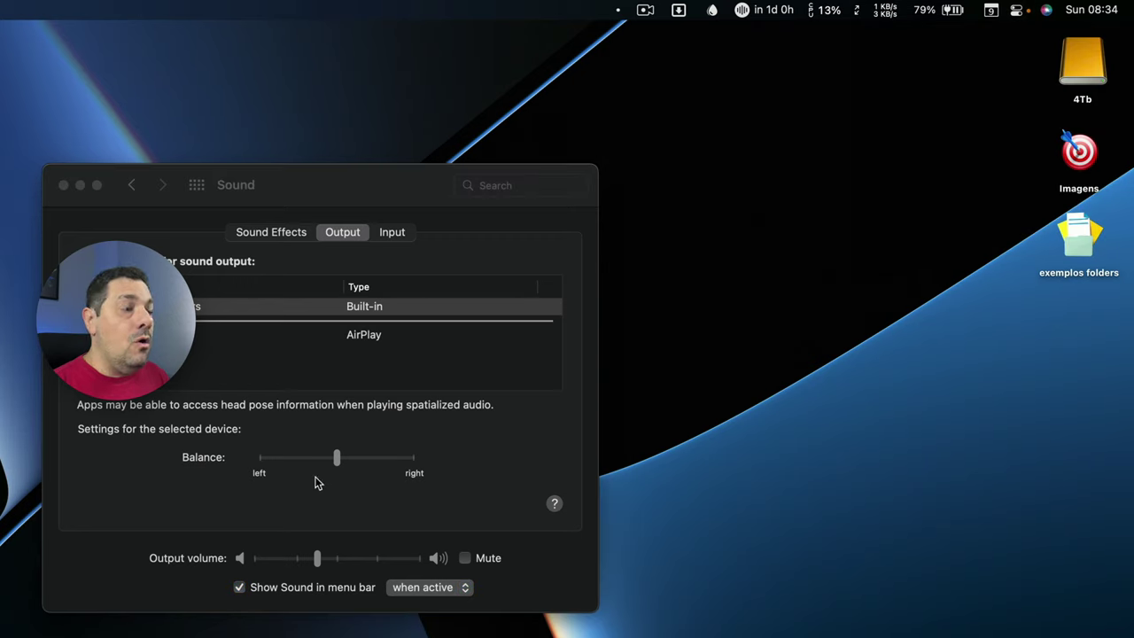
left_click(62, 184)
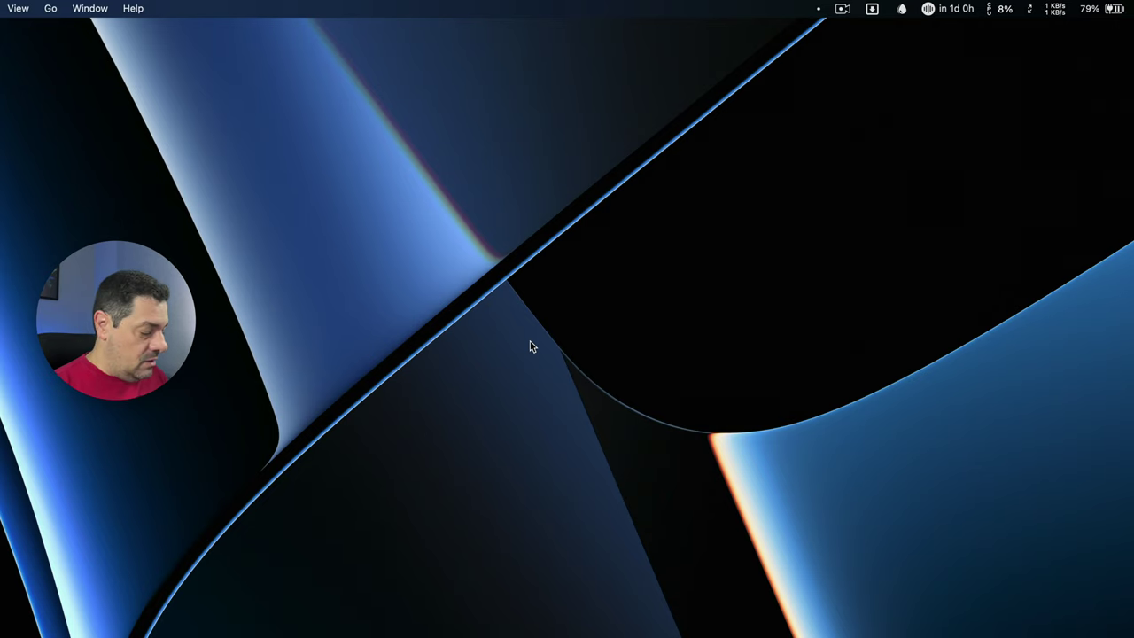
Open the Sound preferences through a launcher search for "soun" and look at the input and output devices.
key("super+space")
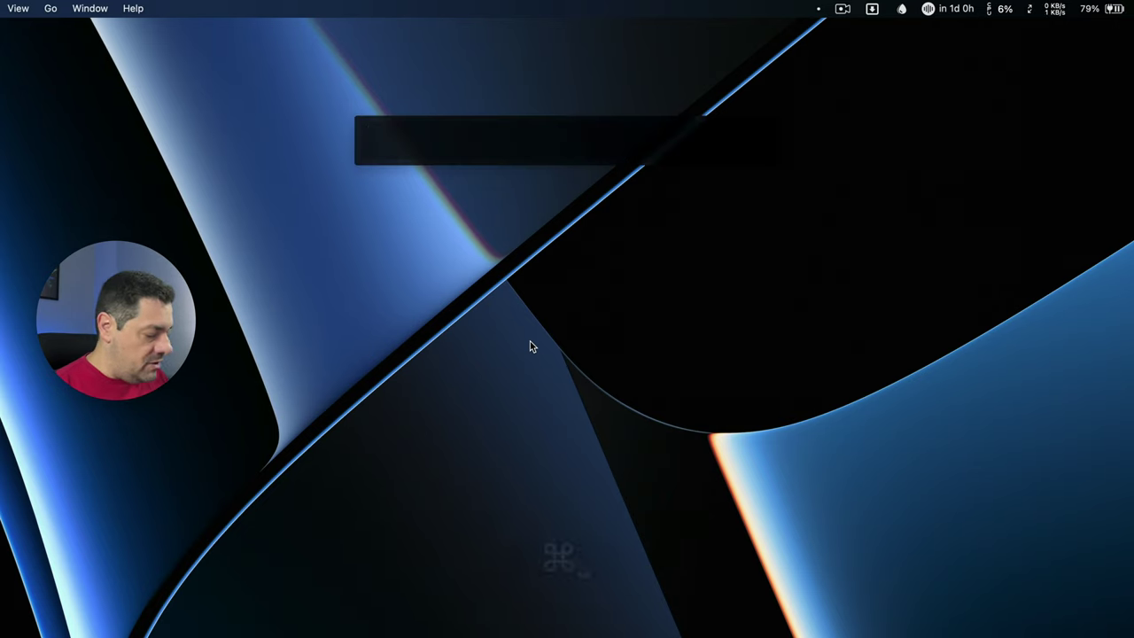
type("soun")
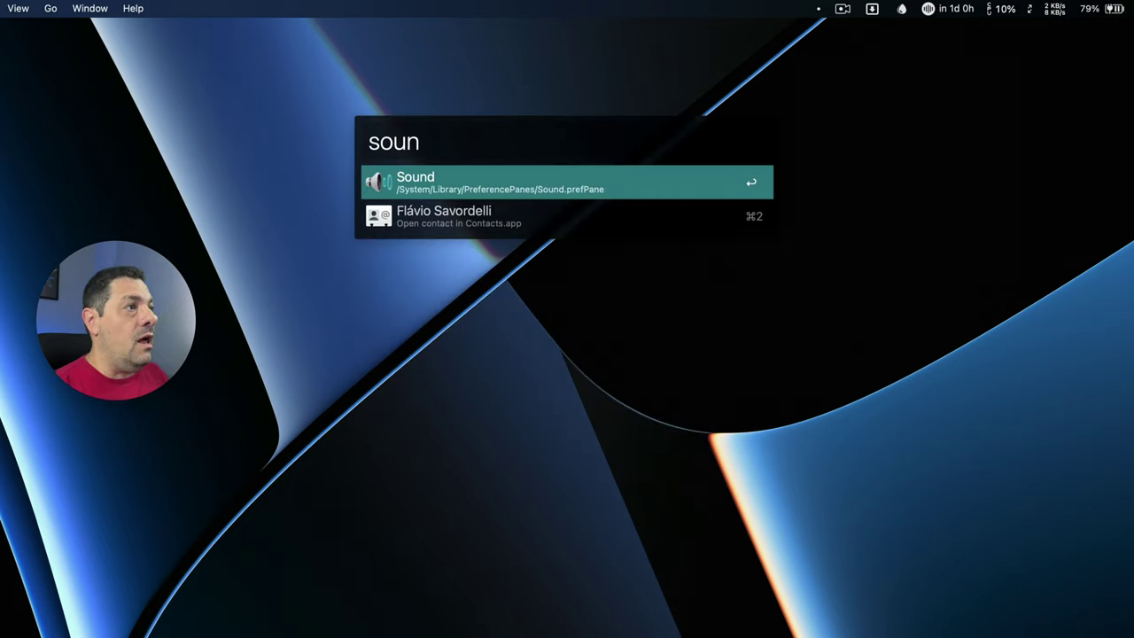
key("Return")
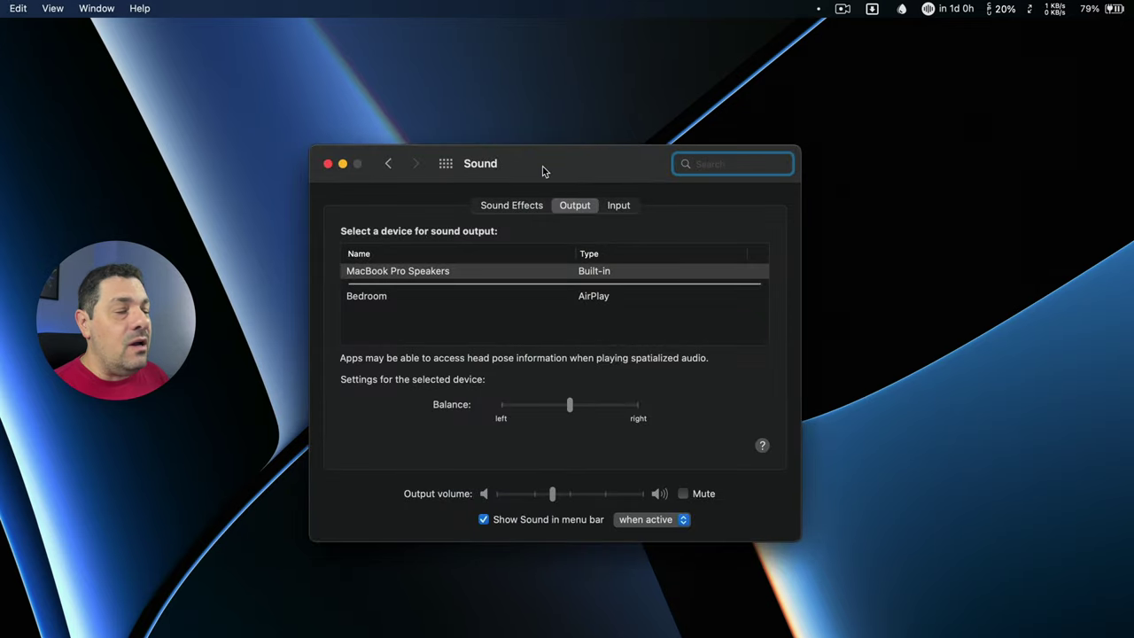
left_click(618, 207)
left_click(576, 207)
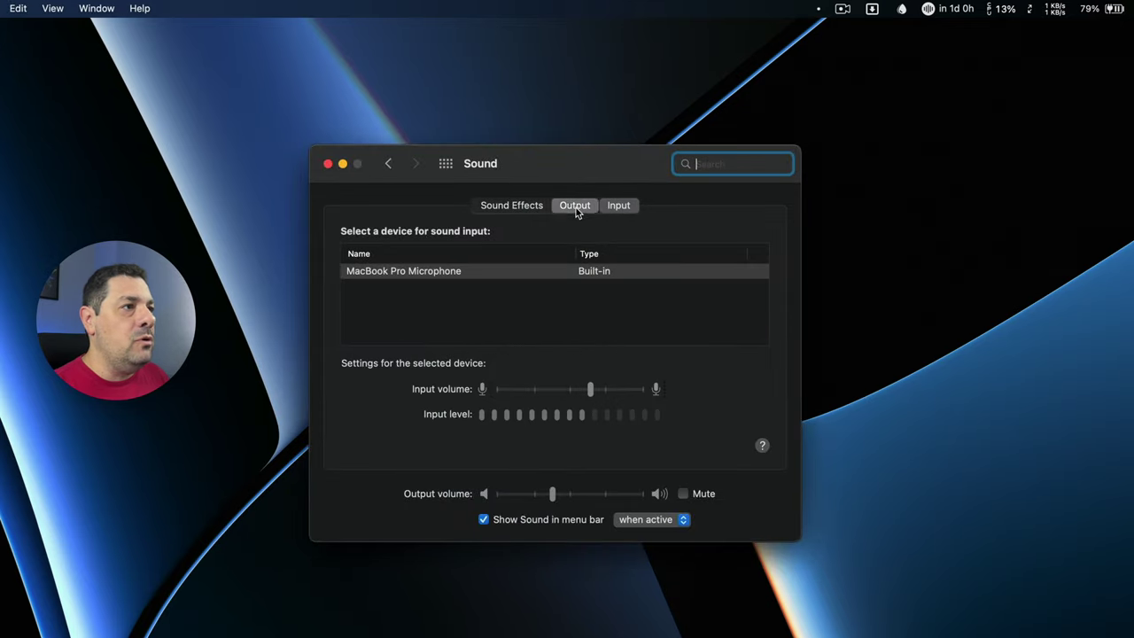
left_click_drag(562, 163, 561, 167)
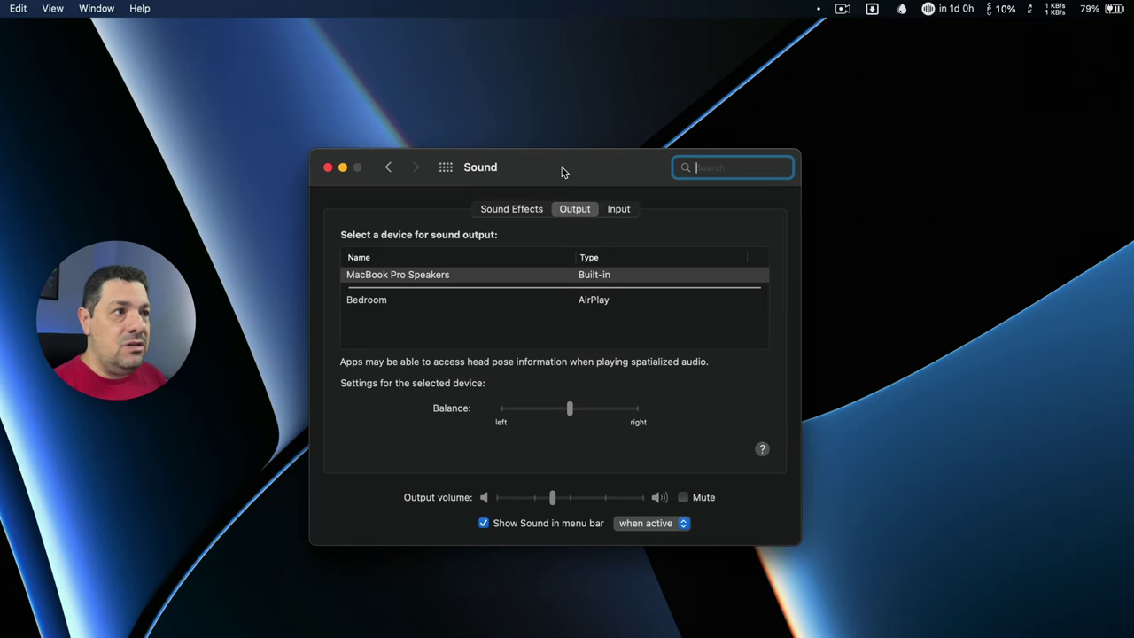
Raise and lower the output volume in full-size increments, finishing at the middle of the scale.
key("XF86AudioRaiseVolume")
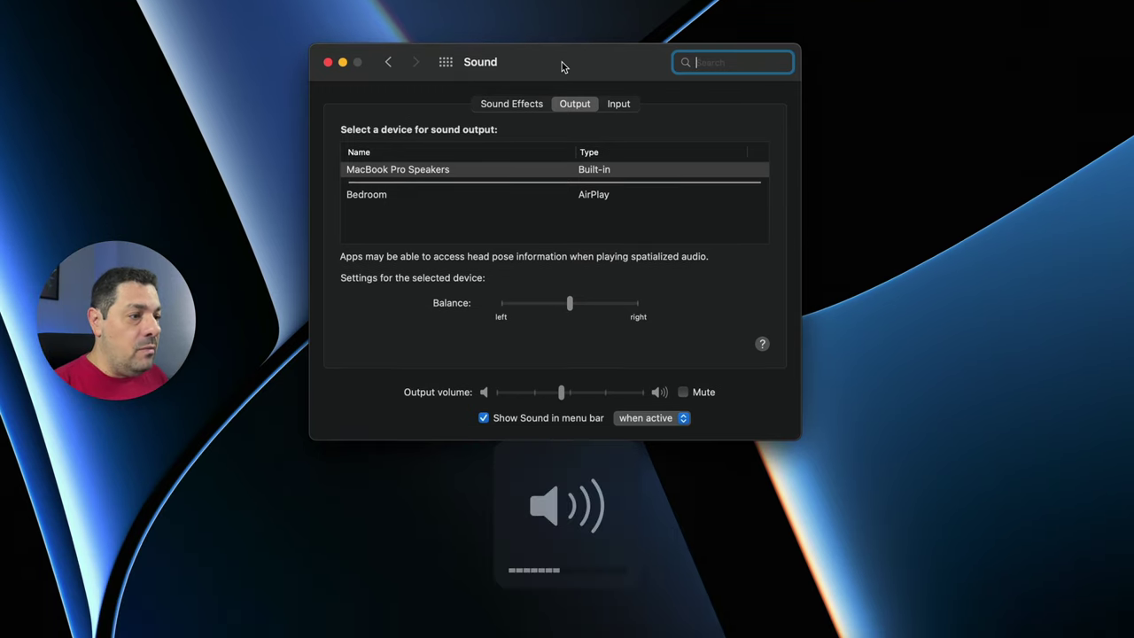
key("XF86AudioRaiseVolume")
key("XF86AudioRaiseVolume")
key("XF86AudioLowerVolume")
key("XF86AudioLowerVolume")
key("XF86AudioLowerVolume")
key("XF86AudioRaiseVolume")
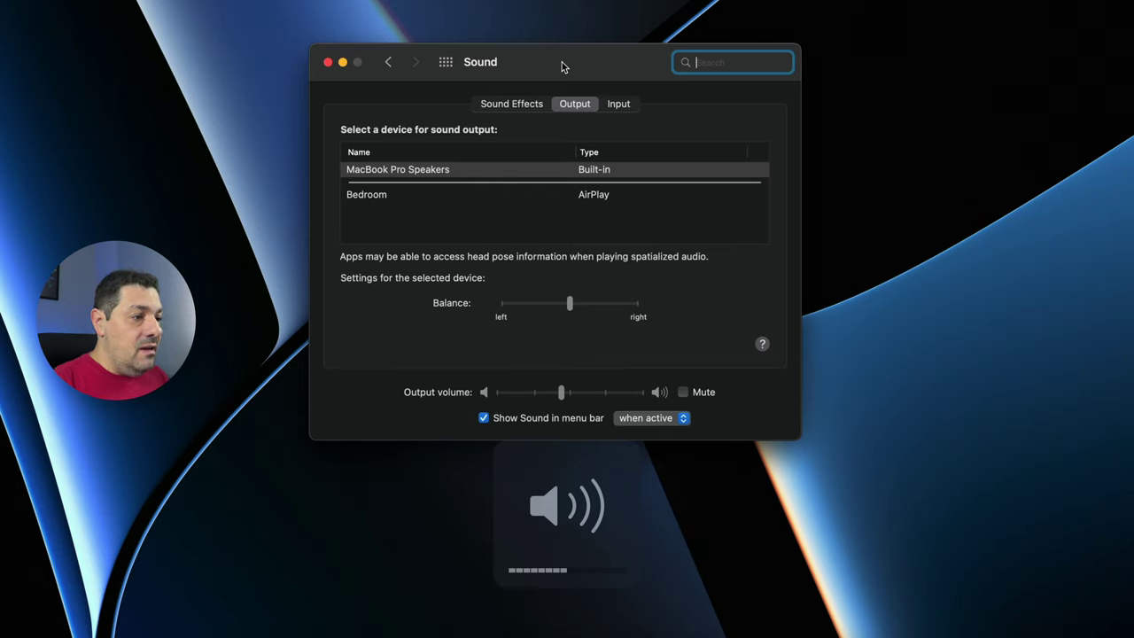
key("XF86AudioRaiseVolume")
Raise the output volume in fine fractional increments to about 11 bars.
key("alt")
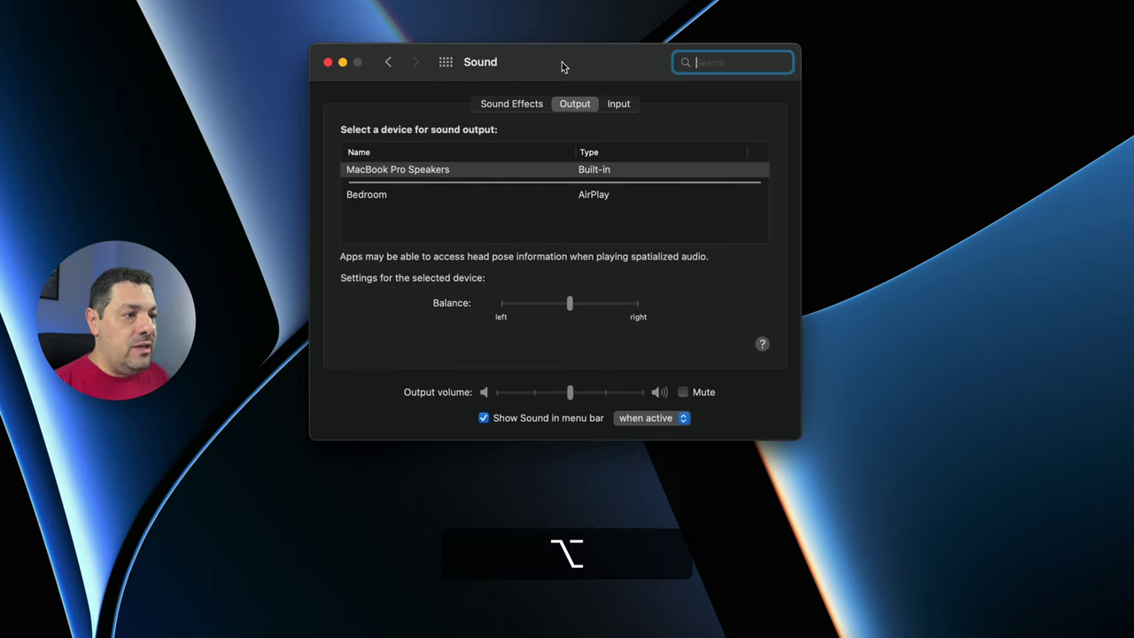
key("shift")
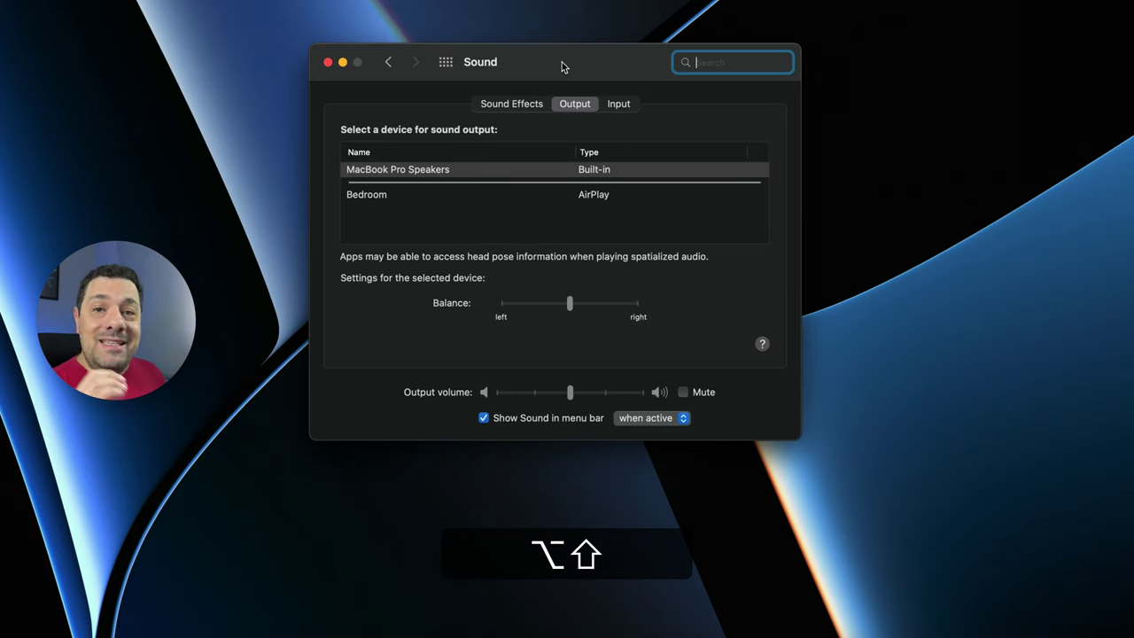
key("alt+shift+XF86AudioRaiseVolume")
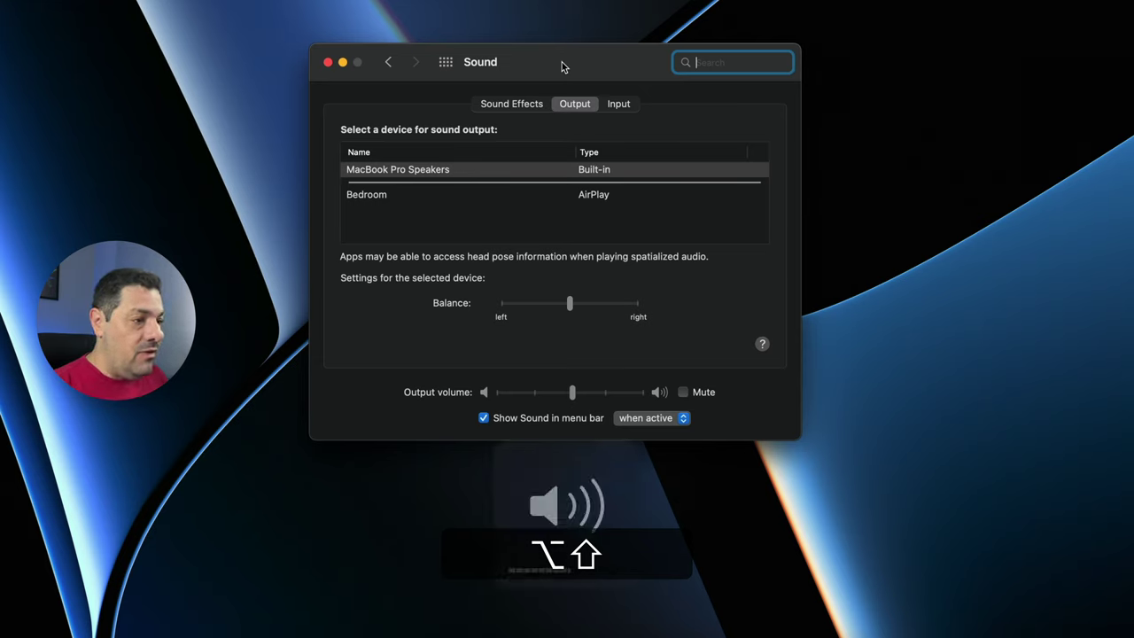
key("alt+shift+XF86AudioRaiseVolume")
key("alt+shift+XF86AudioRaiseVolume")
key("alt+shift+XF86AudioRaiseVolume")
key("alt+shift+XF86AudioRaiseVolume")
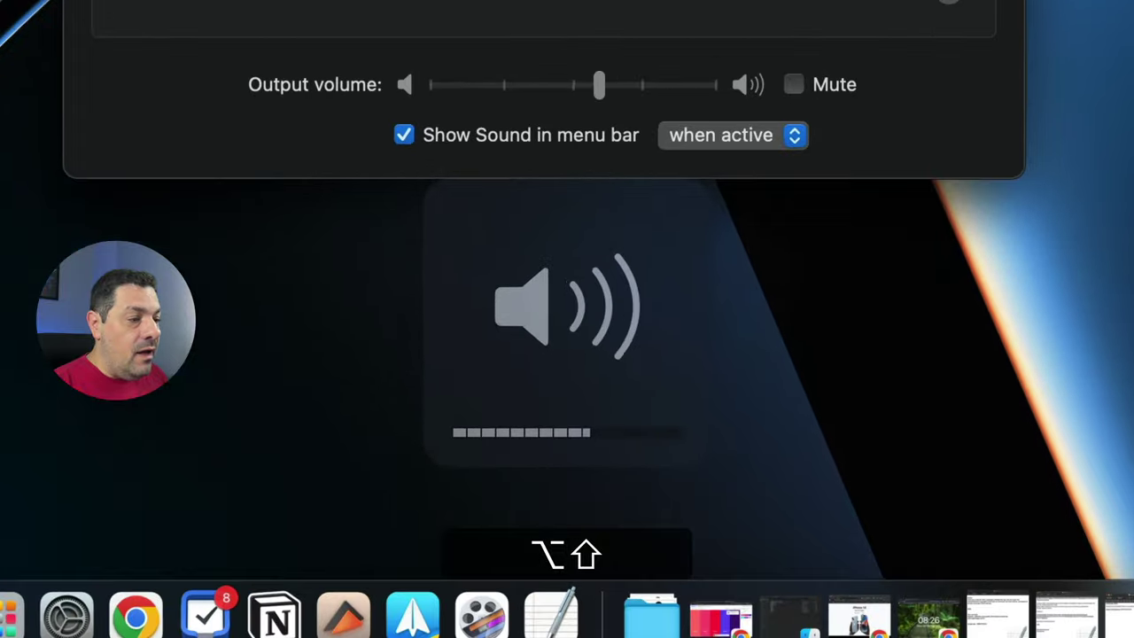
key("alt+shift+XF86AudioRaiseVolume")
key("alt+shift+XF86AudioRaiseVolume")
key("alt+shift+XF86AudioRaiseVolume")
key("alt+shift+XF86AudioRaiseVolume")
key("alt+shift+XF86AudioRaiseVolume")
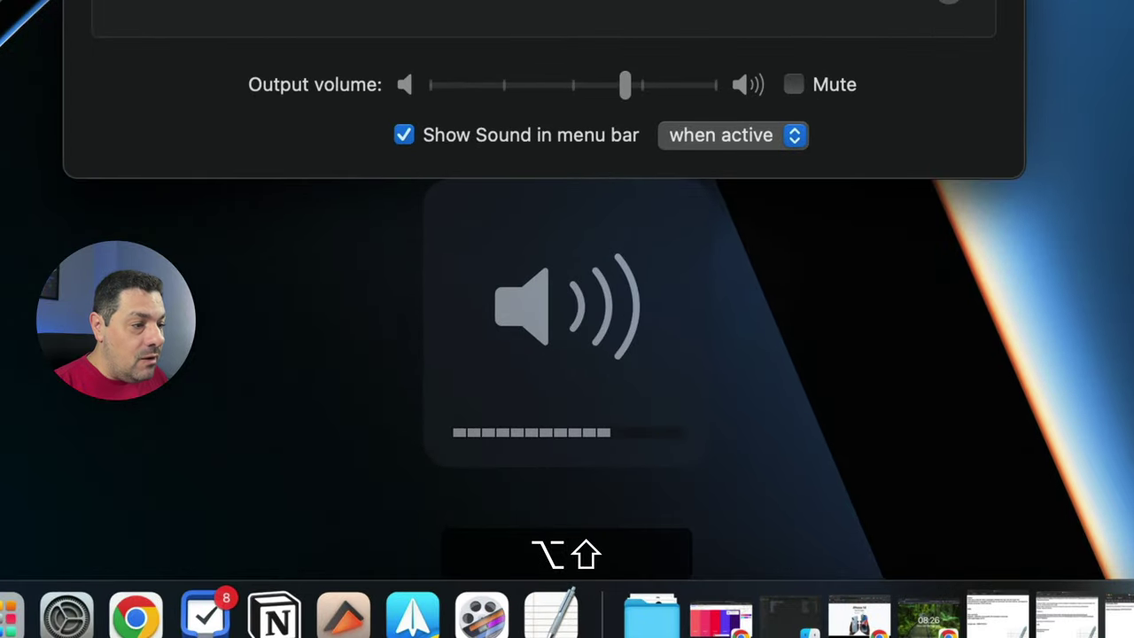
key("alt+shift+XF86AudioRaiseVolume")
Lower the output volume in fine fractional increments to about 6 bars.
key("alt+shift+XF86AudioLowerVolume")
key("alt+shift+XF86AudioLowerVolume")
key("alt+shift+XF86AudioLowerVolume")
key("alt+shift+XF86AudioLowerVolume")
key("alt+shift+XF86AudioLowerVolume")
key("alt+shift+XF86AudioLowerVolume")
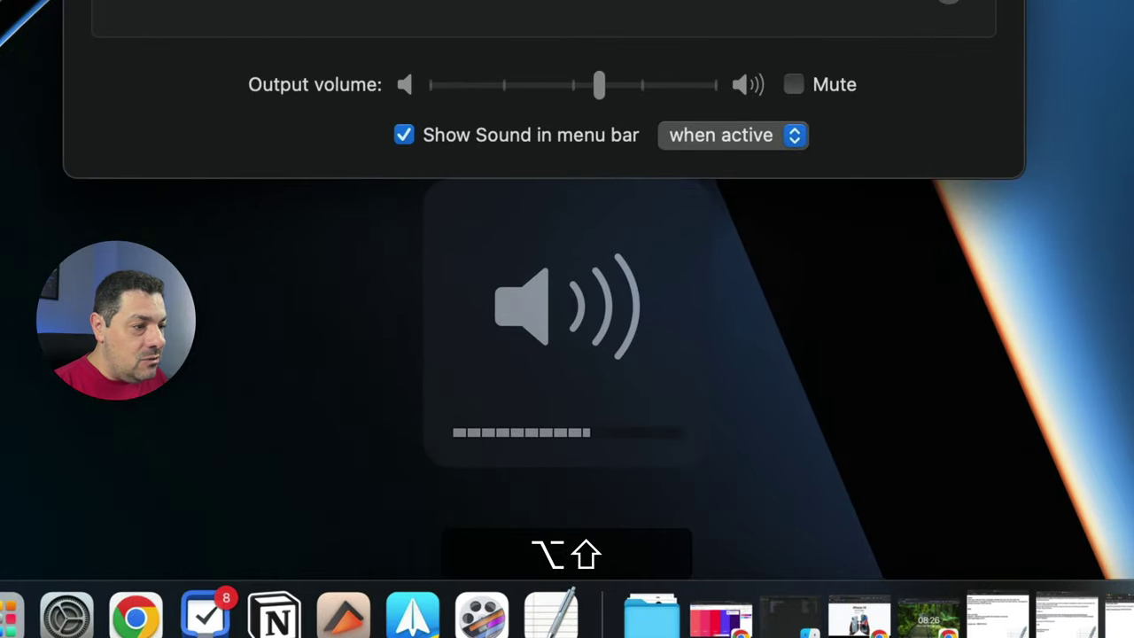
key("alt+shift+XF86AudioLowerVolume")
key("alt+shift+XF86AudioLowerVolume")
key("alt+shift+XF86AudioLowerVolume")
key("alt+shift+XF86AudioLowerVolume")
key("alt+shift+XF86AudioLowerVolume")
key("alt+shift+XF86AudioLowerVolume")
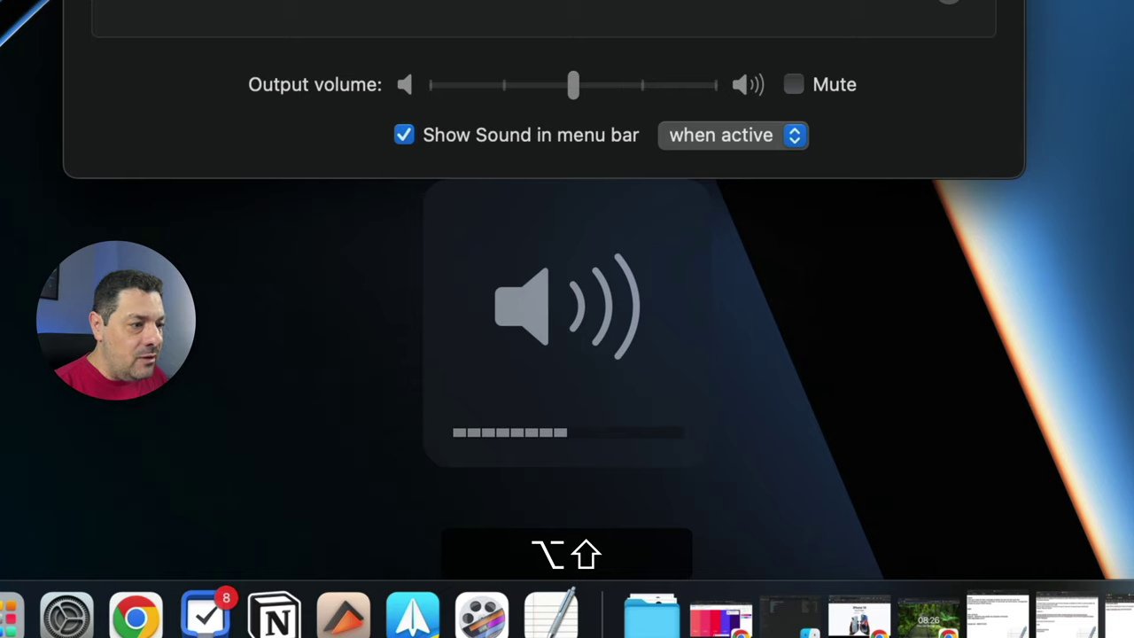
key("alt+shift+XF86AudioLowerVolume")
key("alt+shift+XF86AudioLowerVolume")
key("alt+shift+XF86AudioLowerVolume")
key("alt+shift+XF86AudioLowerVolume")
key("alt+shift+XF86AudioLowerVolume")
key("alt+shift+XF86AudioLowerVolume")
key("alt+shift+XF86AudioLowerVolume")
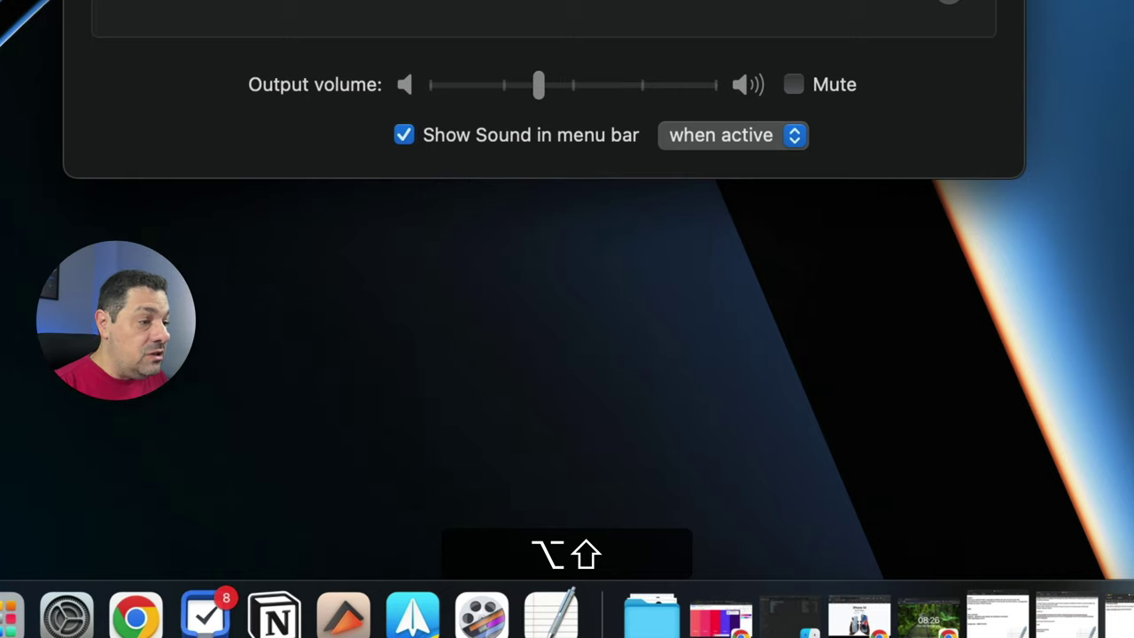
Raise the output volume again from its low setting in fine fractional increments.
key("alt+shift+XF86AudioRaiseVolume")
key("alt+shift+XF86AudioRaiseVolume")
key("alt+shift+XF86AudioRaiseVolume")
key("alt+shift+XF86AudioRaiseVolume")
key("alt+shift+XF86AudioRaiseVolume")
key("alt+shift+XF86AudioRaiseVolume")
key("alt+shift+XF86AudioRaiseVolume")
key("alt+shift+XF86AudioRaiseVolume")
key("alt+shift+XF86AudioRaiseVolume")
key("alt+shift+XF86AudioRaiseVolume")
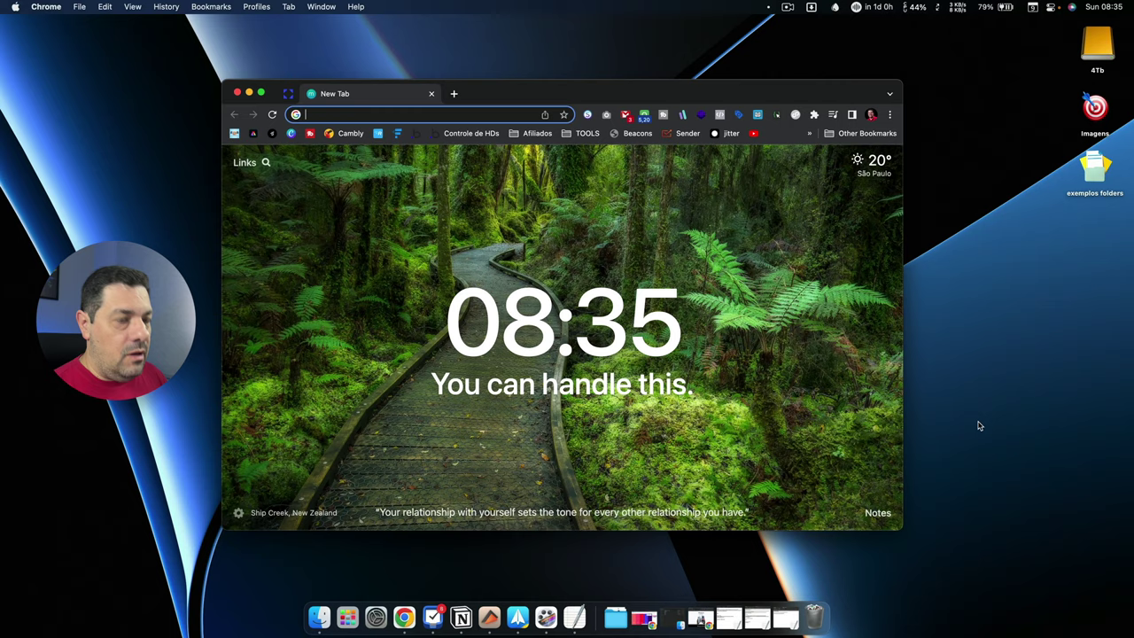
Open Finder windows for the home folder and Downloads and arrange them one above the other.
left_click(979, 436)
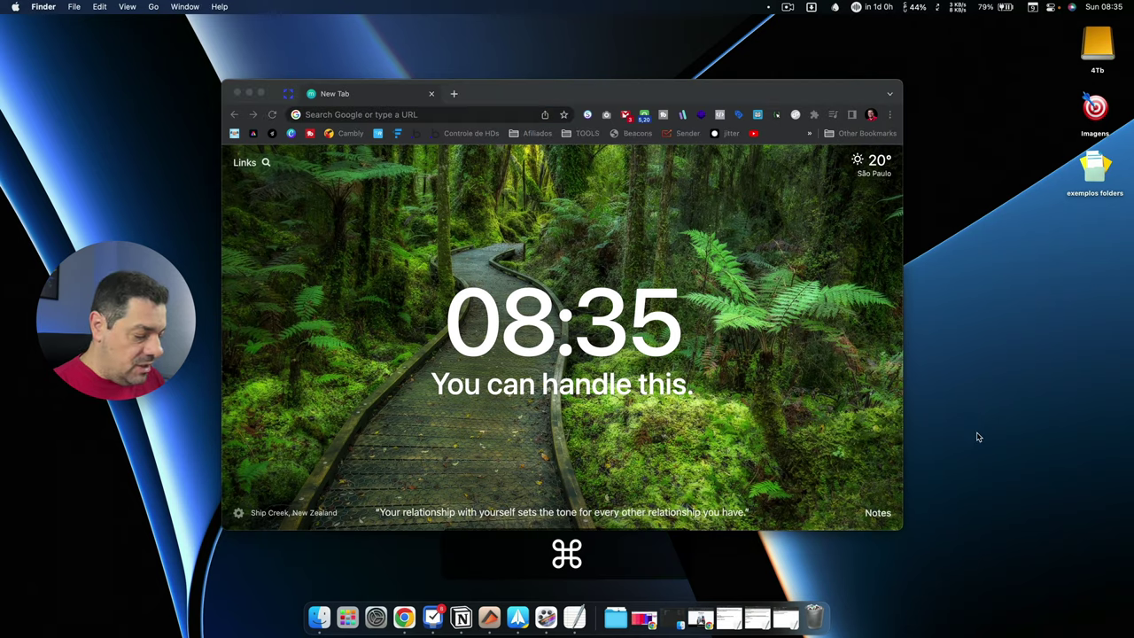
key("super+n")
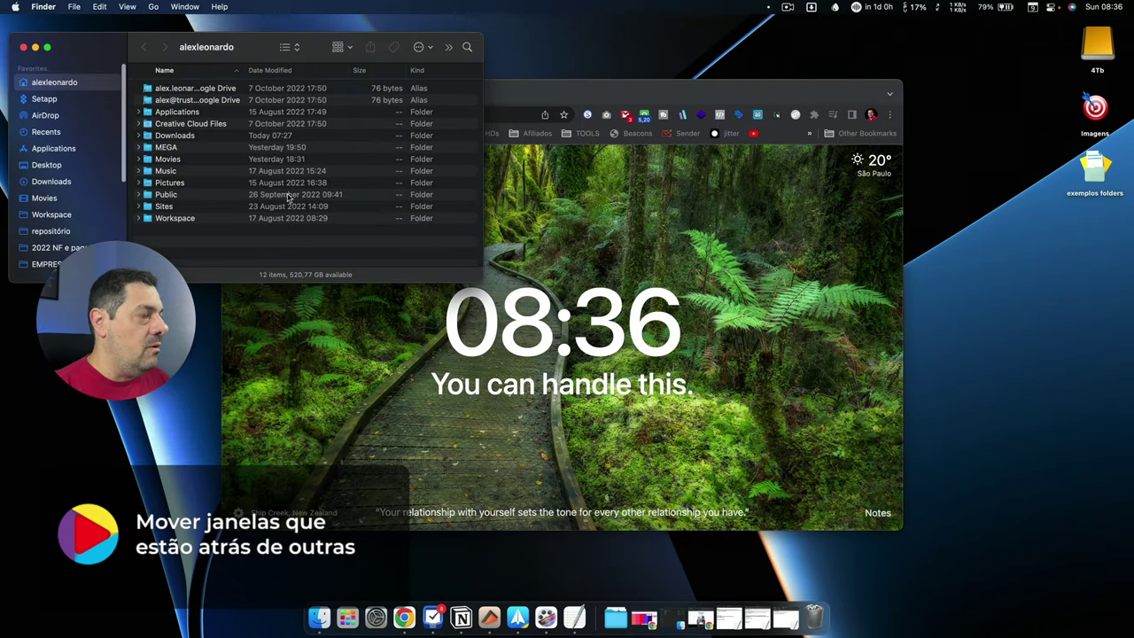
left_click_drag(253, 79, 267, 264)
Bring the Chrome window in front of the Finder windows, shift it slightly and load apple.com.
left_click(529, 89)
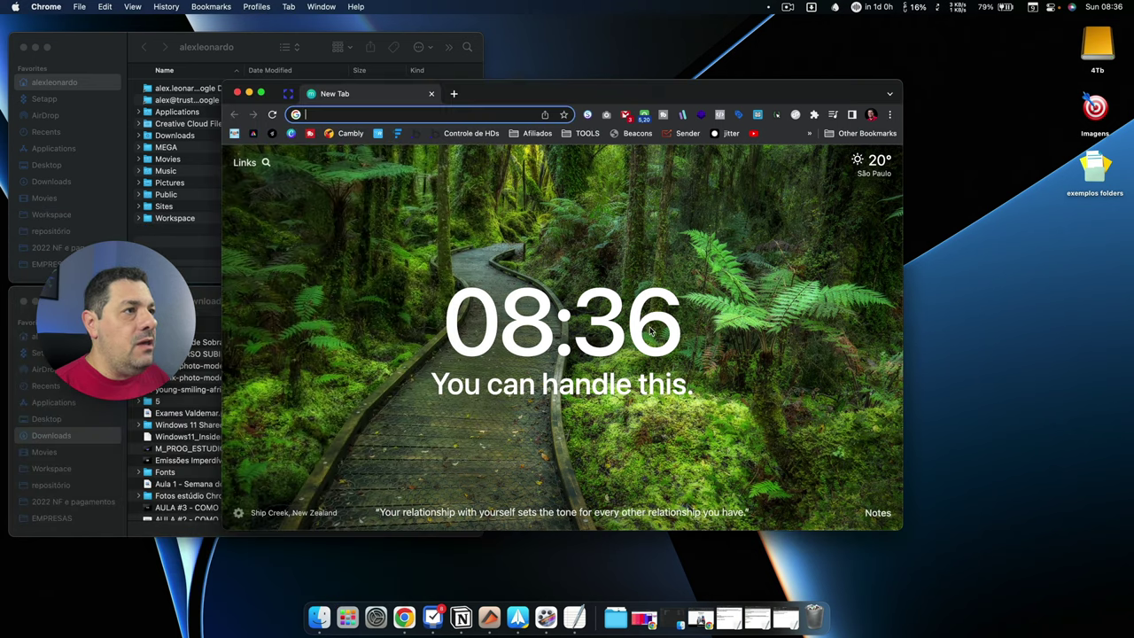
mouse_move(529, 89)
left_mouse_down()
mouse_move(552, 104)
mouse_move(542, 84)
left_mouse_up()
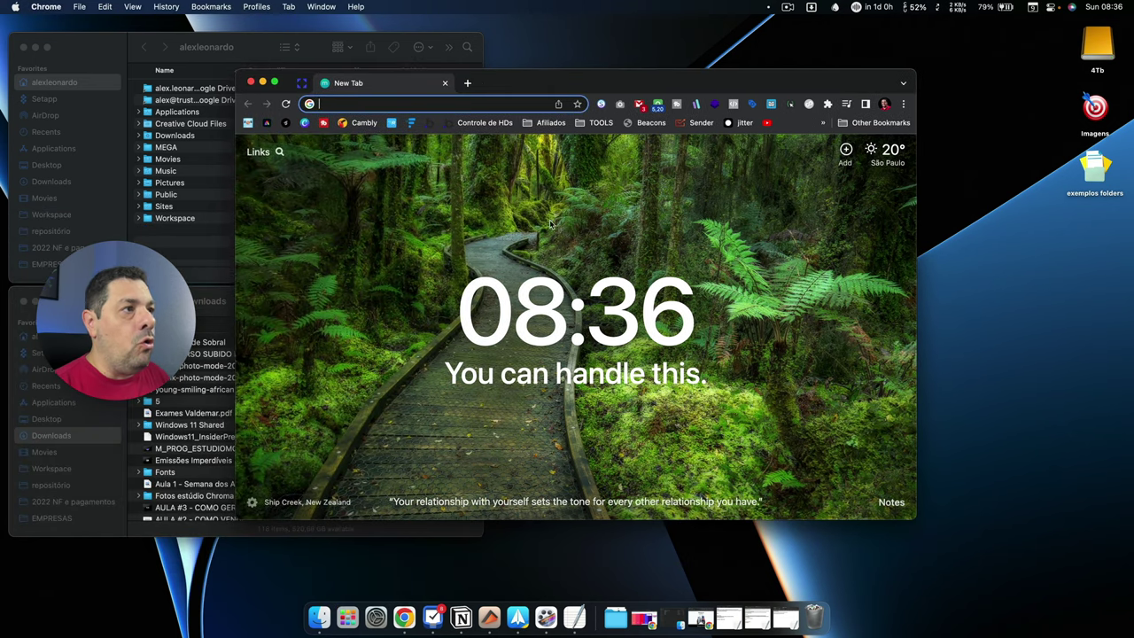
type("appl")
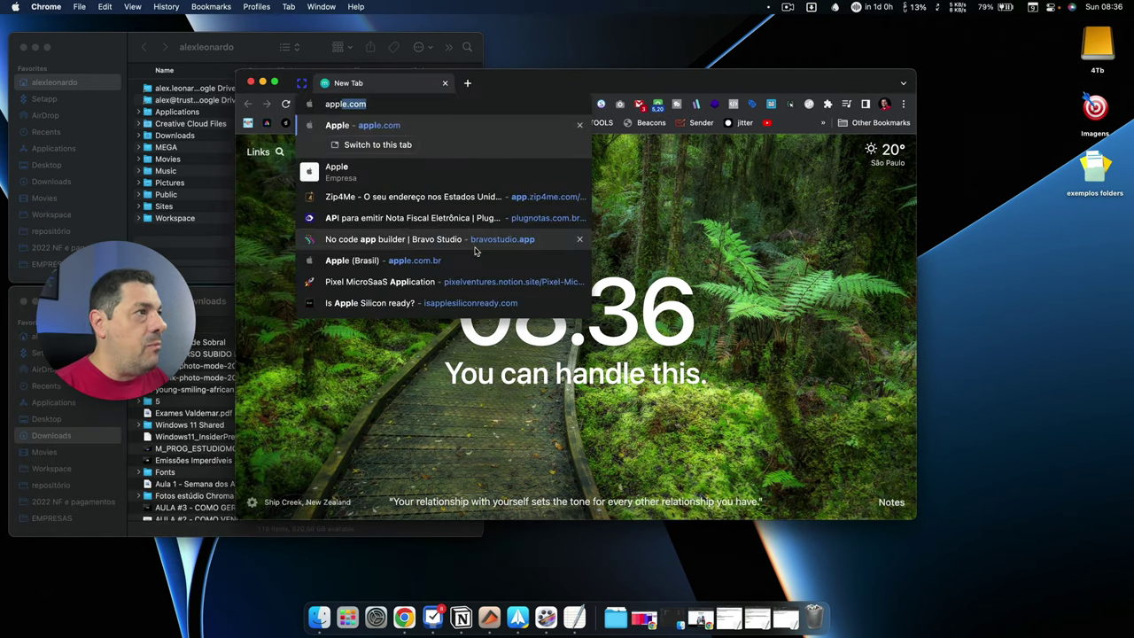
key("Return")
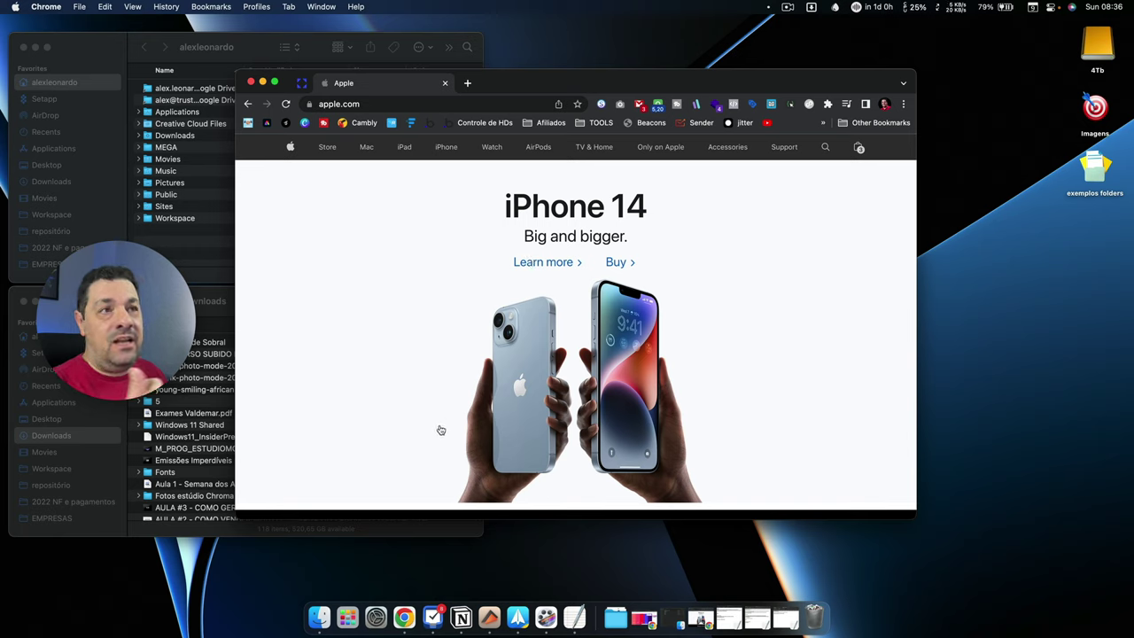
Swap the positions of the two background Finder windows while keeping Chrome in front.
key("super")
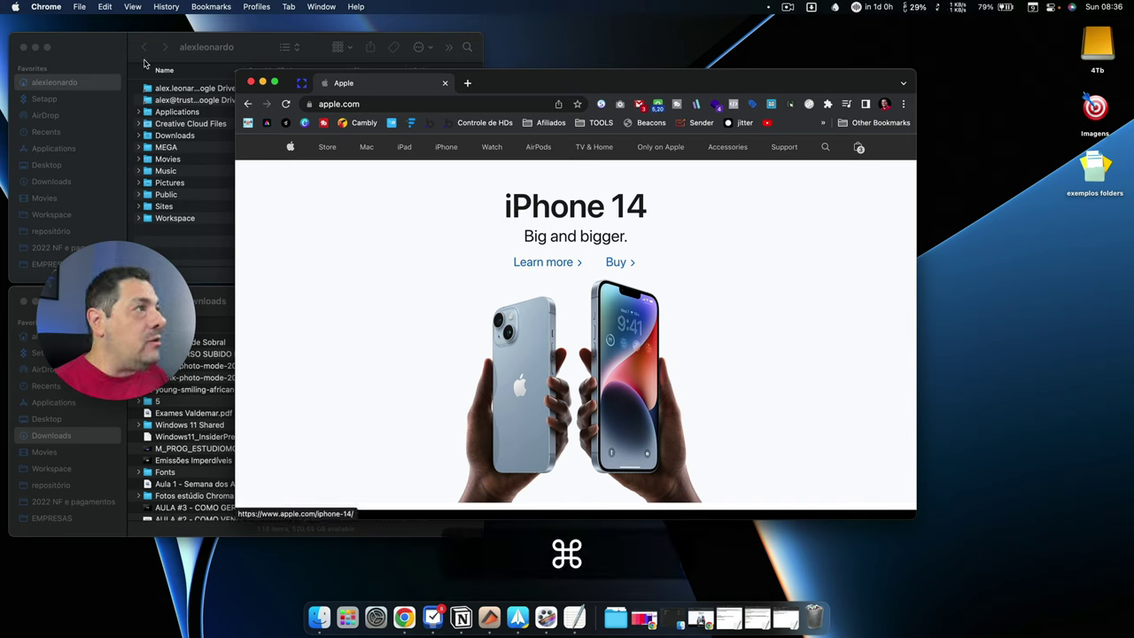
left_click_drag(96, 46, 723, 295)
left_click_drag(151, 301, 144, 42)
left_click_drag(954, 281, 325, 306)
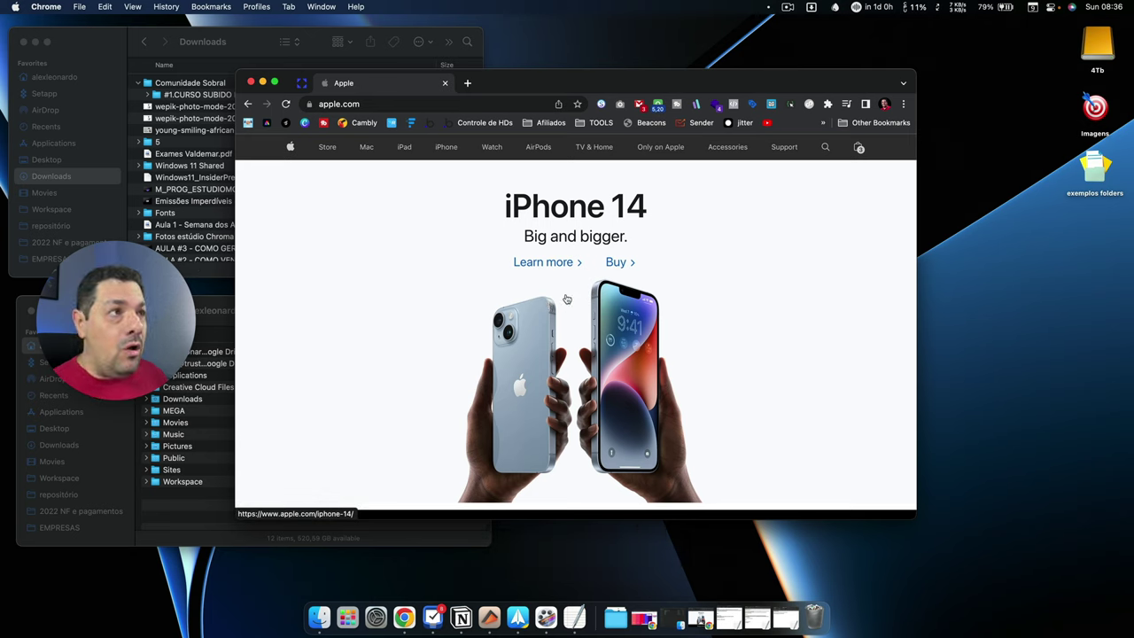
Nudge the Apple window and switch the background Chrome window to its Google Agenda tab without bringing it forward.
left_click_drag(435, 95, 439, 102)
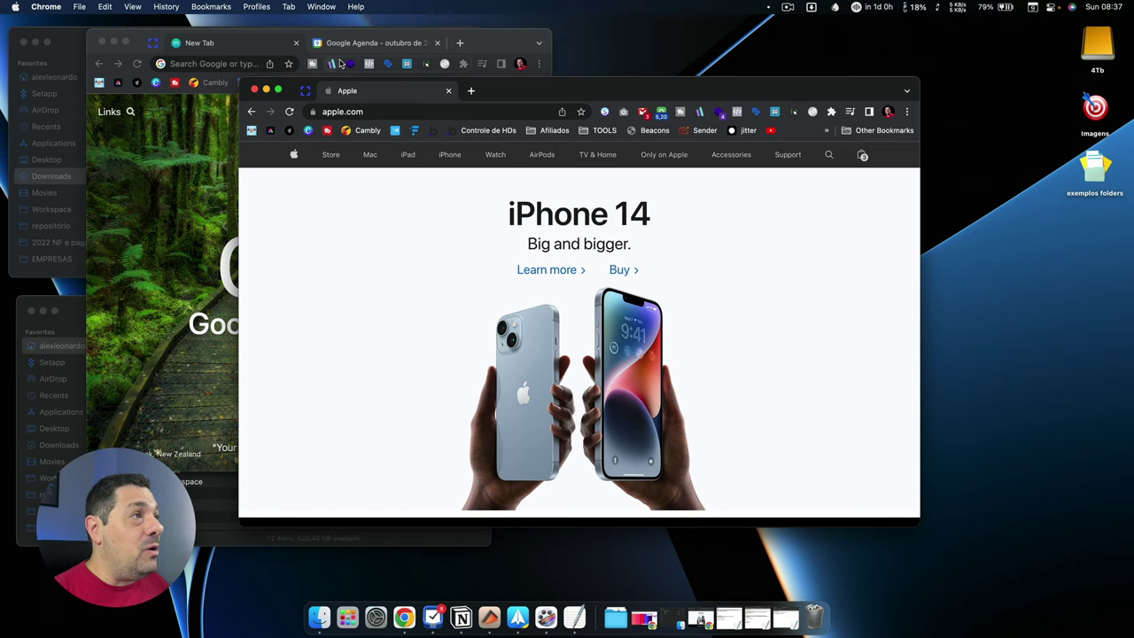
key("super")
left_click(367, 48, "super")
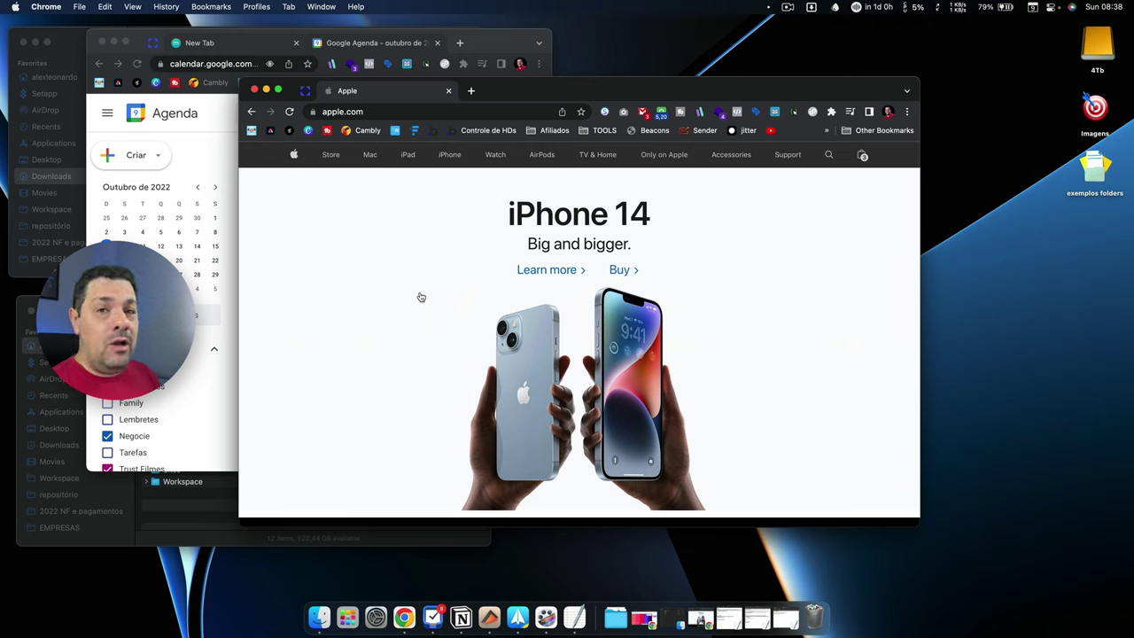
Cycle through the running apps in the application switcher, show all of Chrome's windows and restore the minimized Apple window.
key("super+Tab")
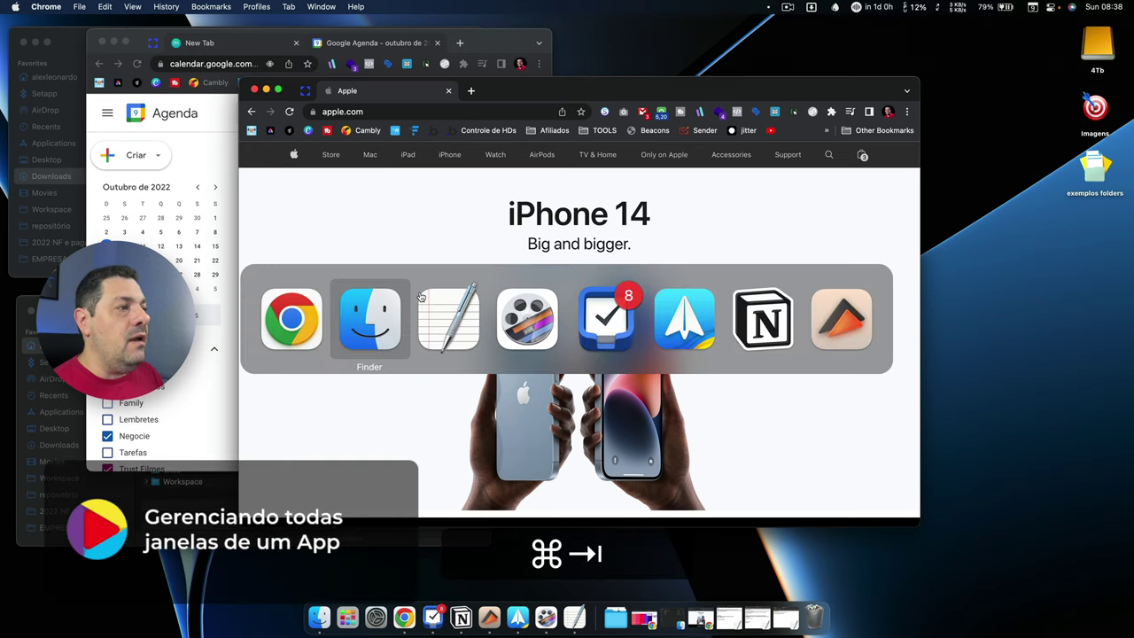
key("Tab")
key("Tab")
key("Tab")
key("Tab")
key("Tab")
key("Tab")
key("Tab")
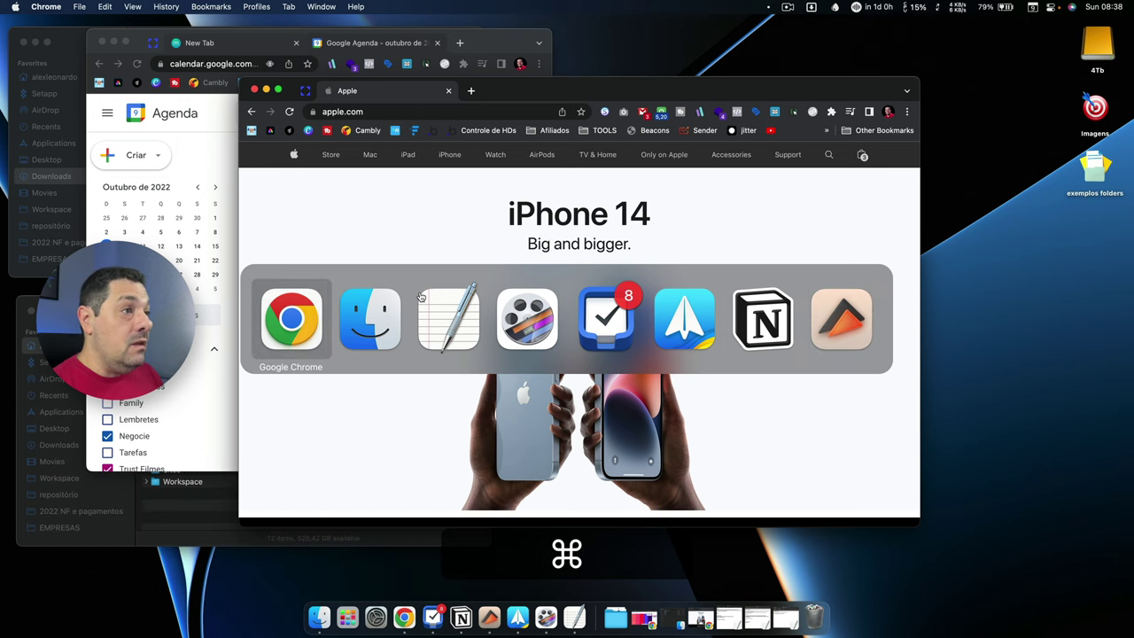
key("super+Up")
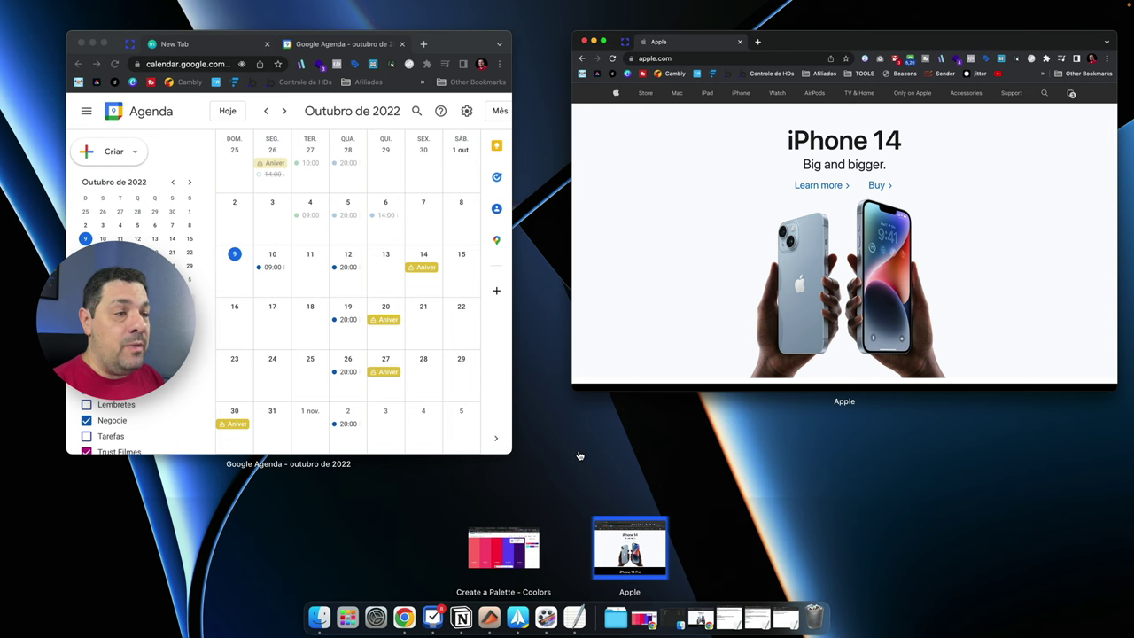
key("Return")
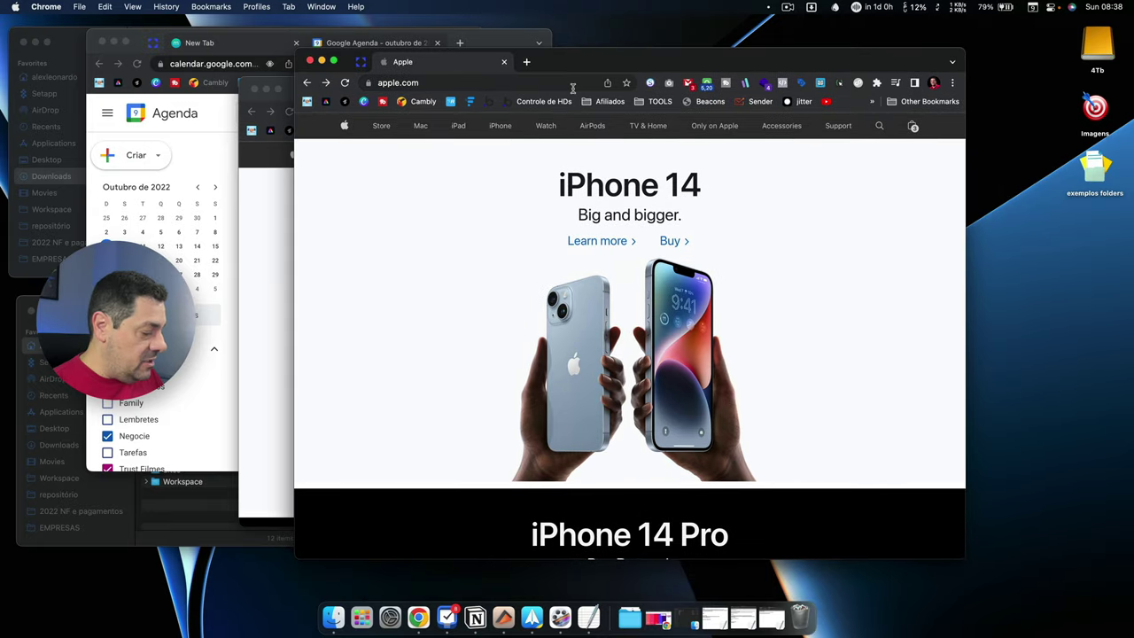
Switch to Finder through the application switcher, show all of its windows and open the home folder window.
key("super+Tab")
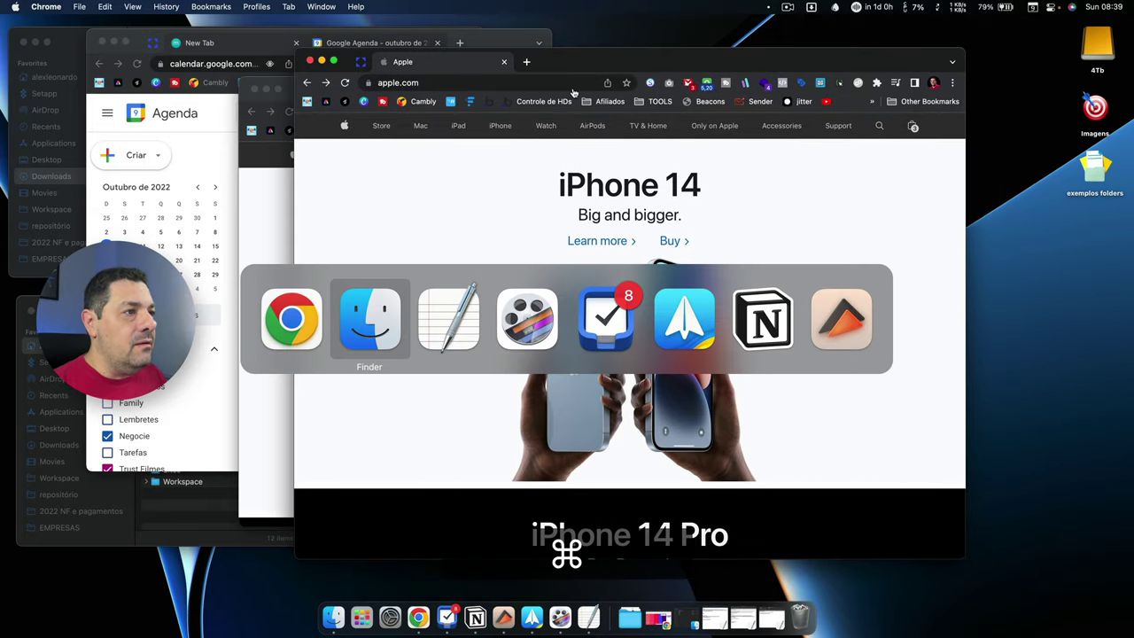
key("super+Up")
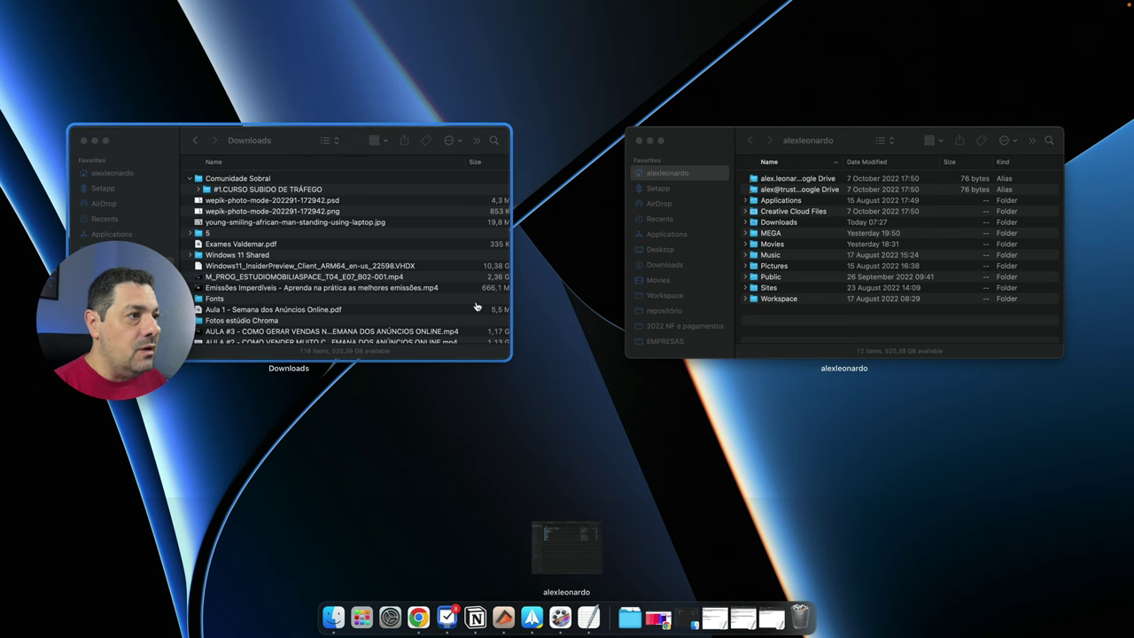
key("Right")
key("Left")
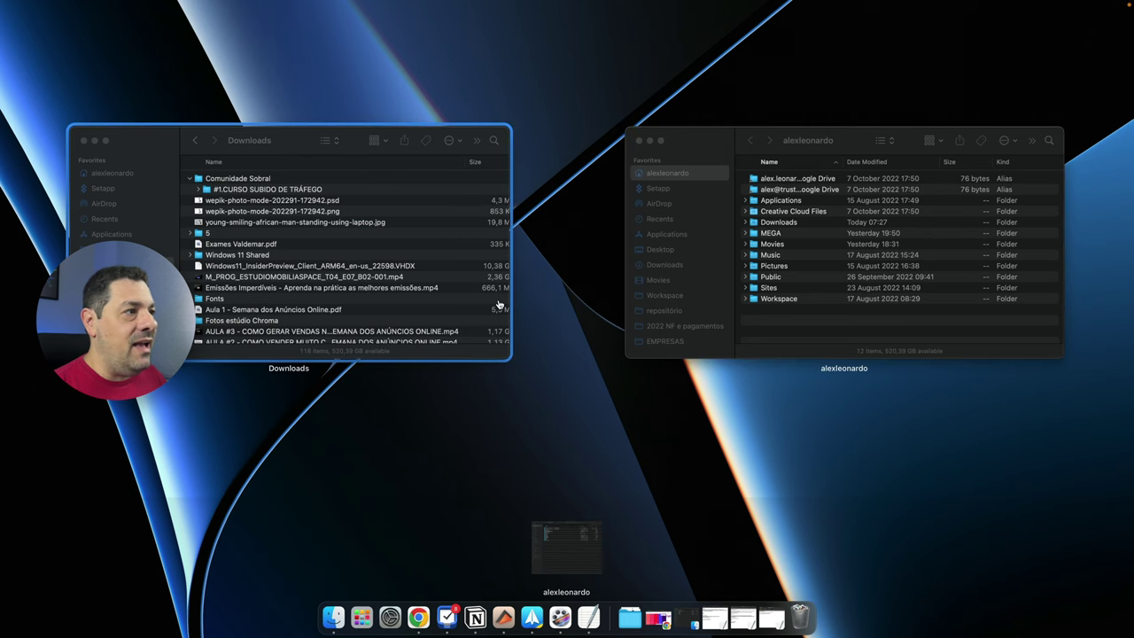
key("Right")
key("Return")
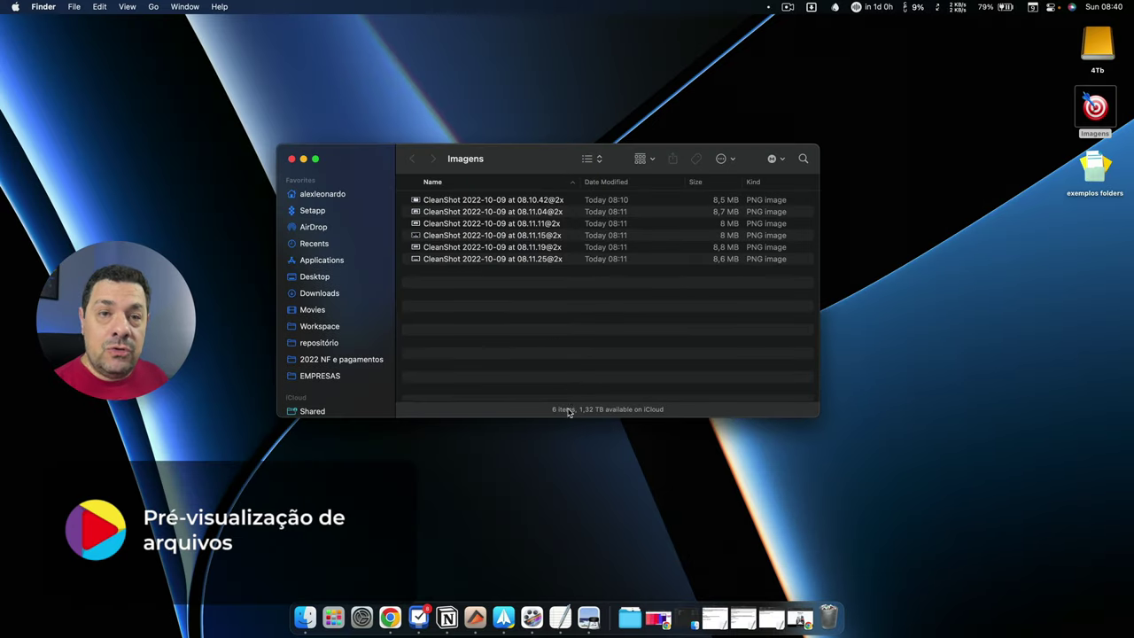
Open the first two CleanShot images in the Imagens folder in Preview, closing each one after viewing it.
double_click(416, 200)
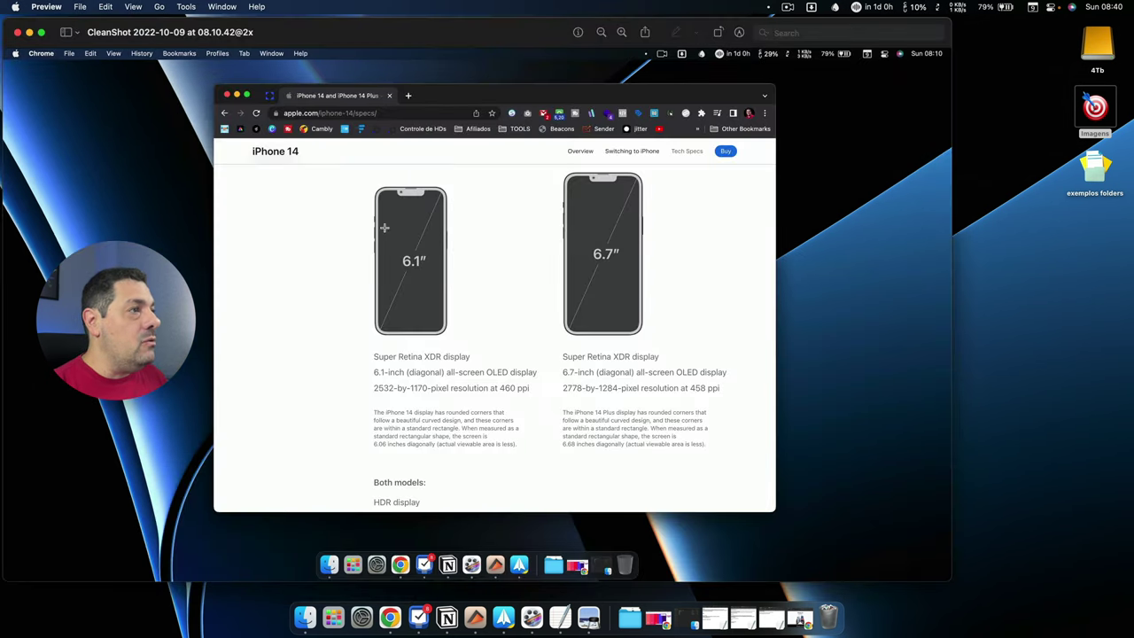
key("super+w")
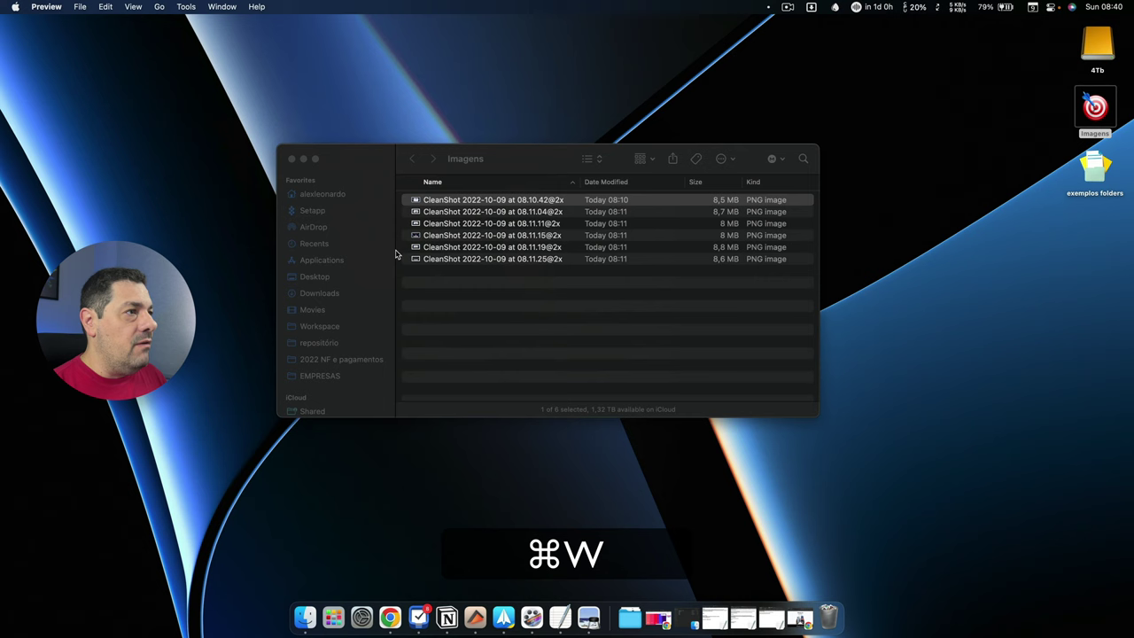
left_click(416, 213)
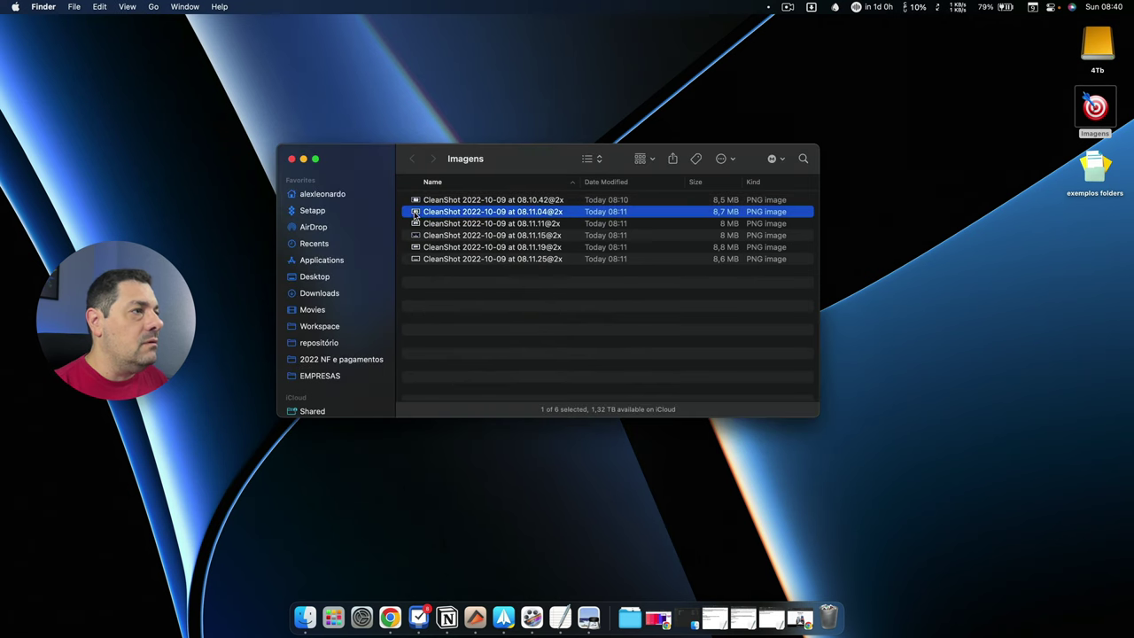
double_click(415, 214)
key("super+w")
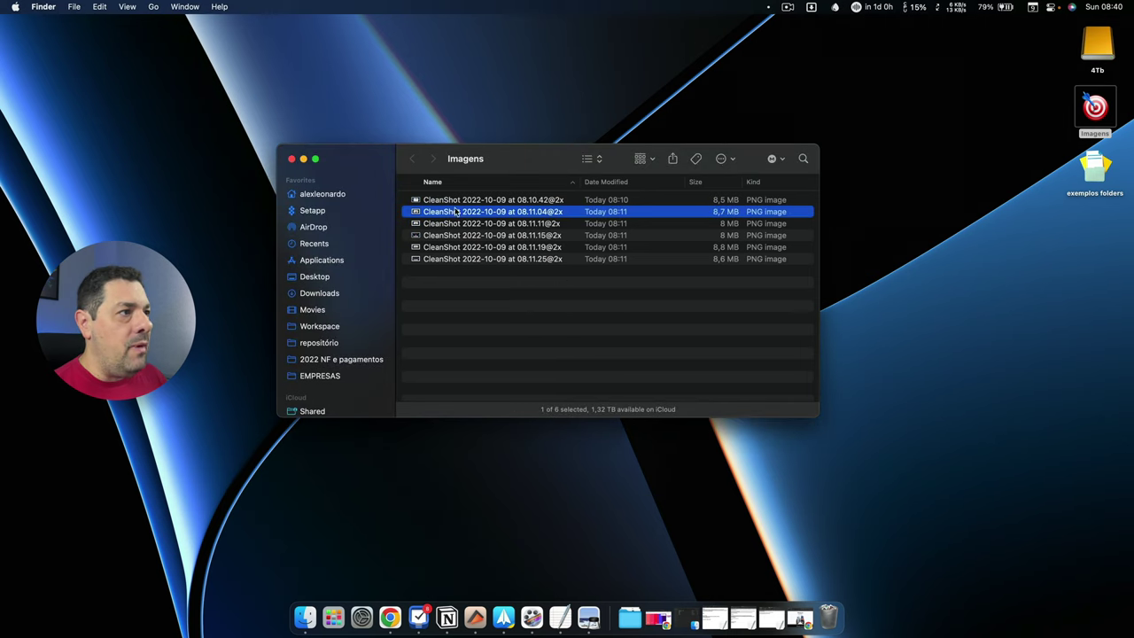
Preview the first CleanShot image with Quick Look and step through the next three images in the folder.
left_click(459, 201)
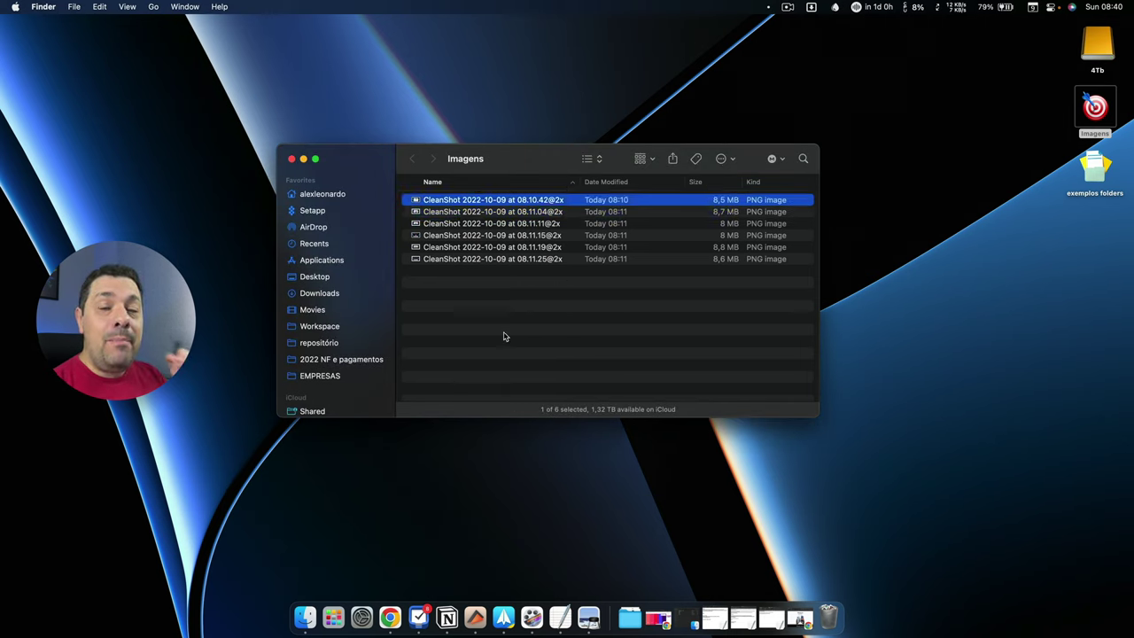
key("space")
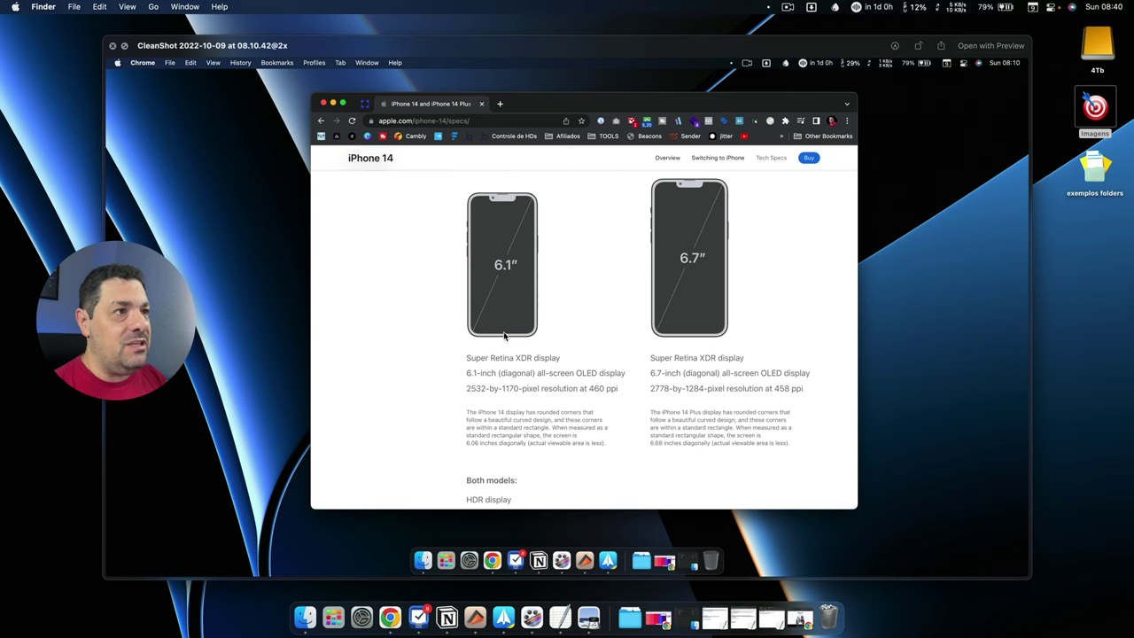
key("Down")
key("Down")
key("Down")
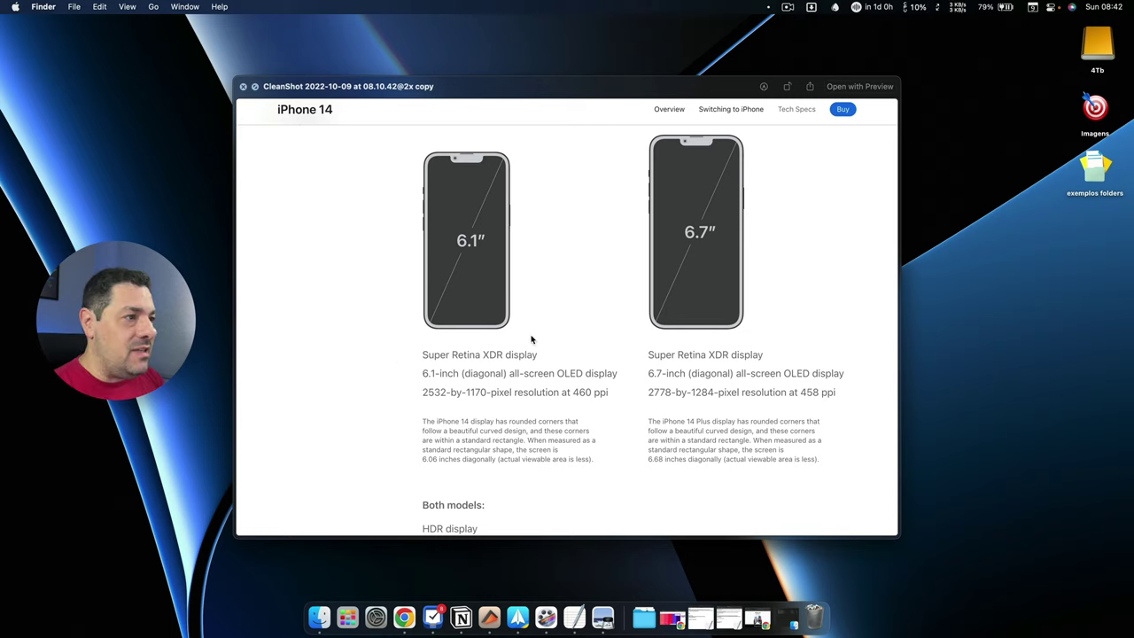
Copy the lines "Super Retina XDR display" and "6.1-inch (diagonal) all-screen OLED display" from the previewed image into the Untitled 13 TextEdit document.
left_click_drag(423, 353, 612, 369)
key("super+c")
left_click(611, 394)
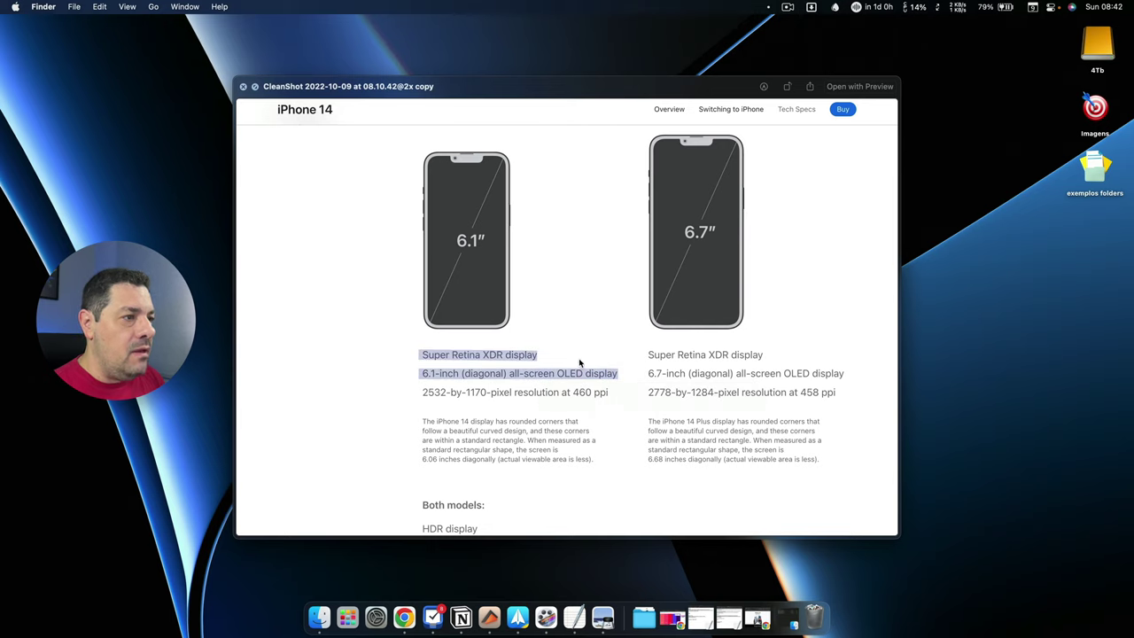
key("space")
left_click_drag(476, 144, 537, 134)
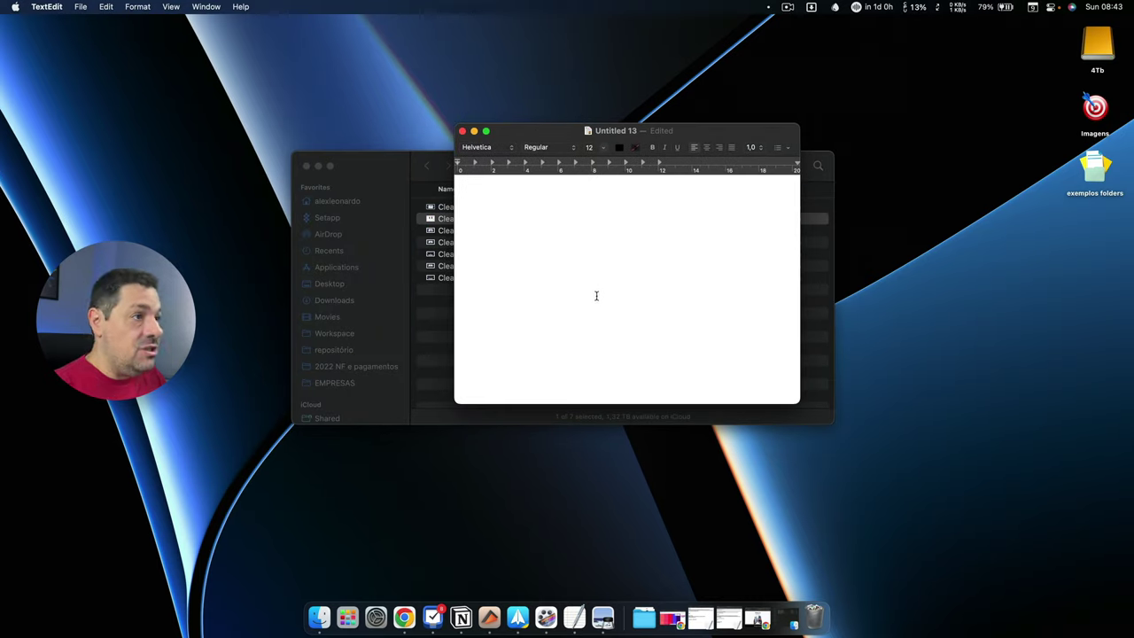
key("super+v")
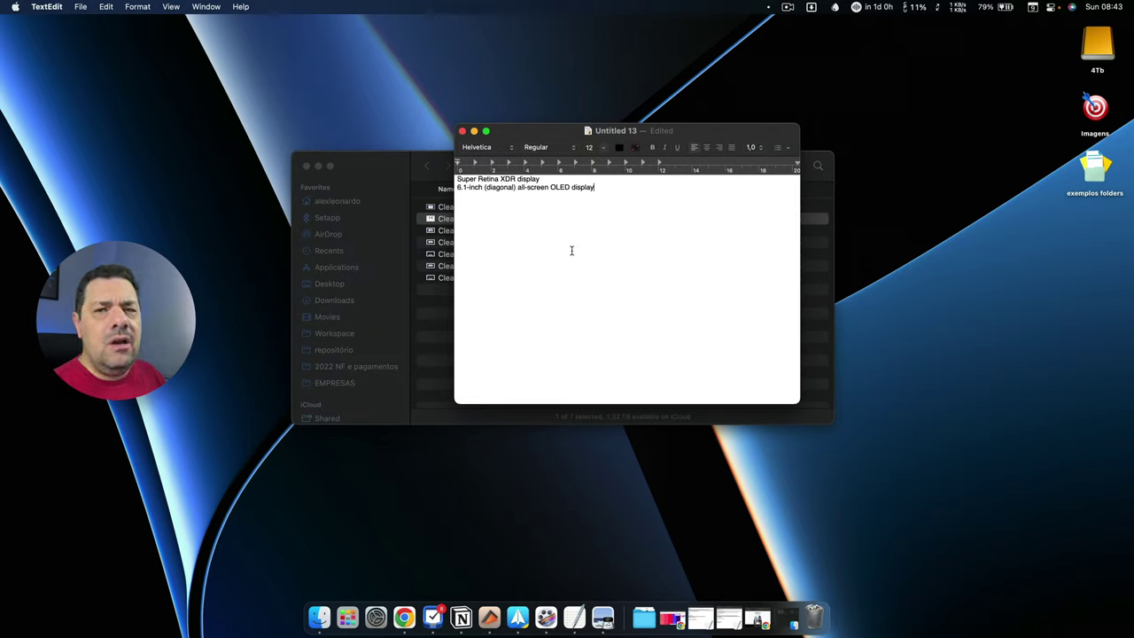
Return to the Imagens folder and preview the "CleanShot 2022-10-09 at 08.10.42@2x copy" image with Quick Look, closing it again.
key("super+Tab")
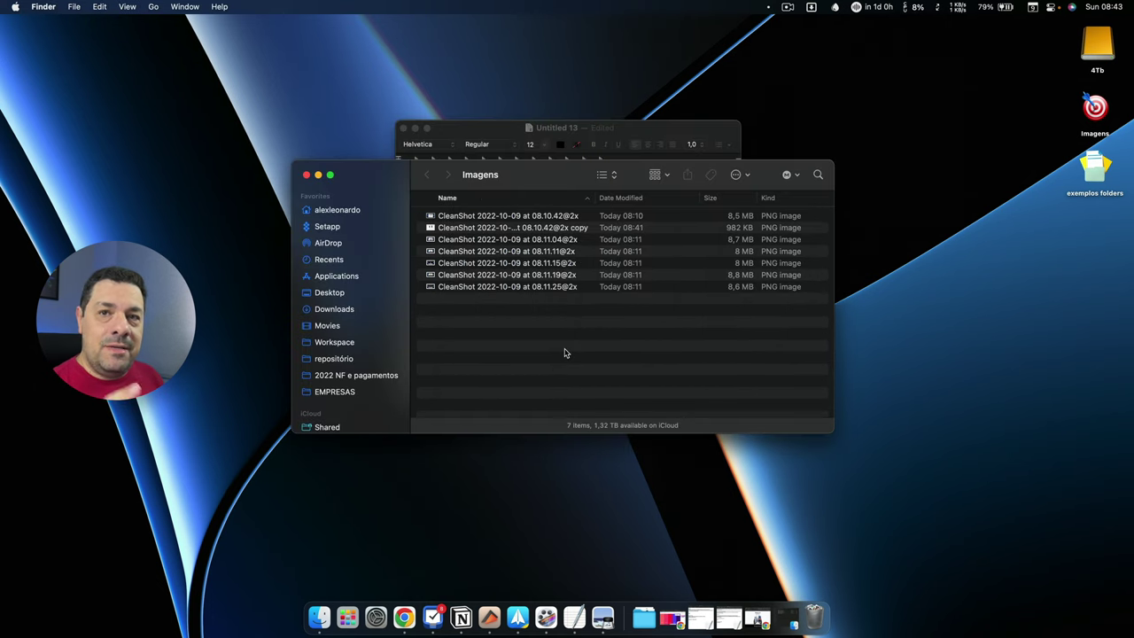
left_click(476, 228)
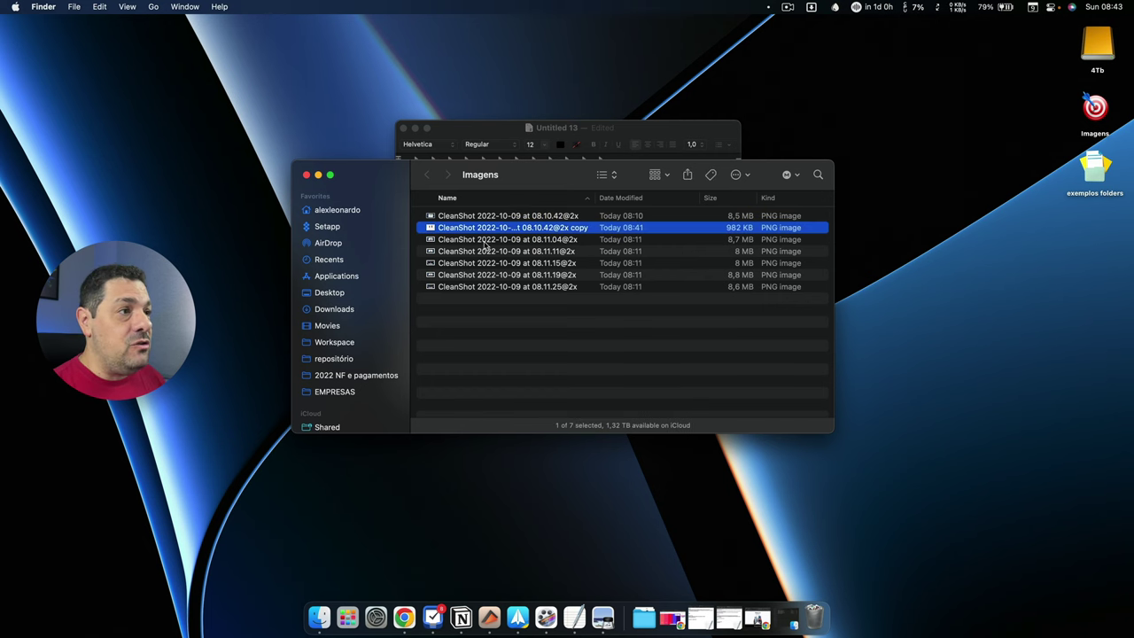
key("space")
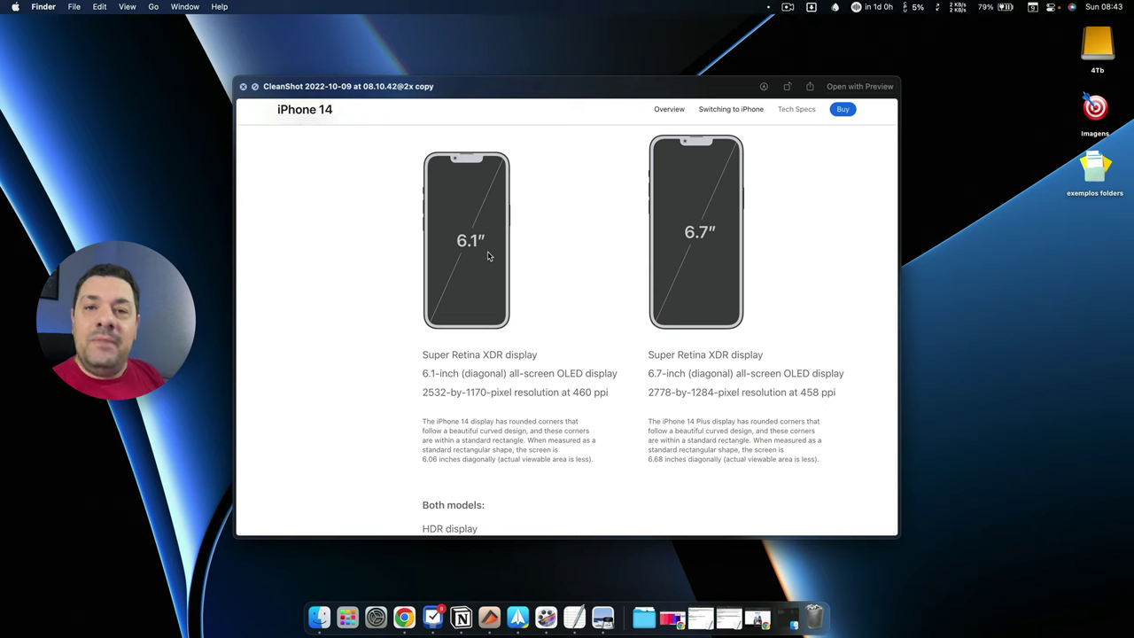
key("space")
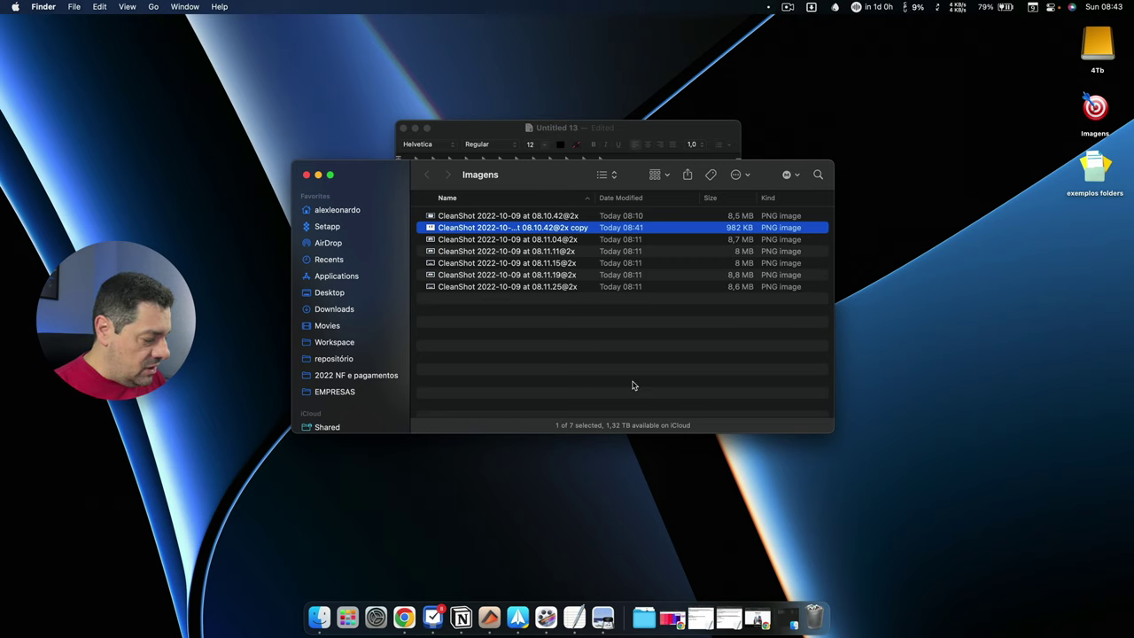
Launch Activity Monitor by searching for "act" and filter its process list by "quick".
key("super+space")
type("act")
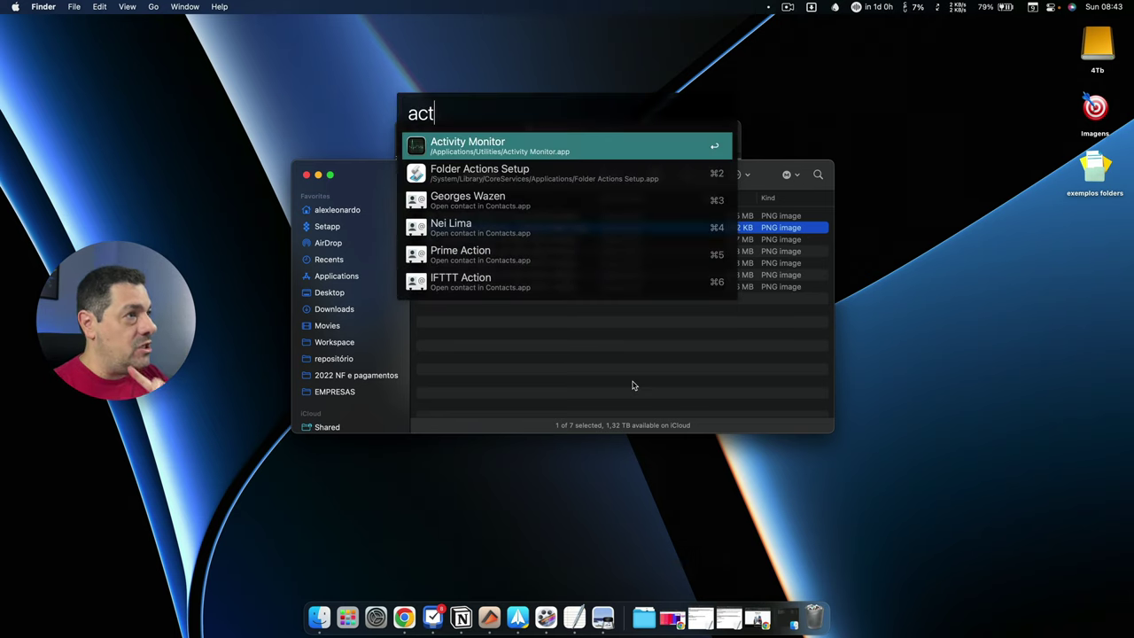
key("Return")
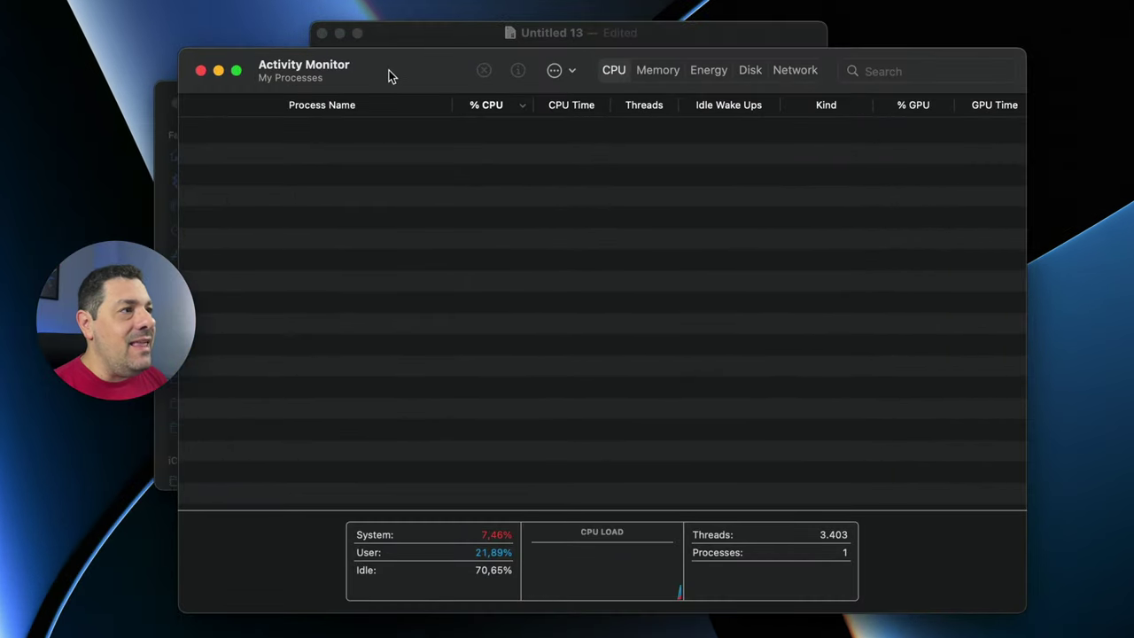
left_click(852, 56)
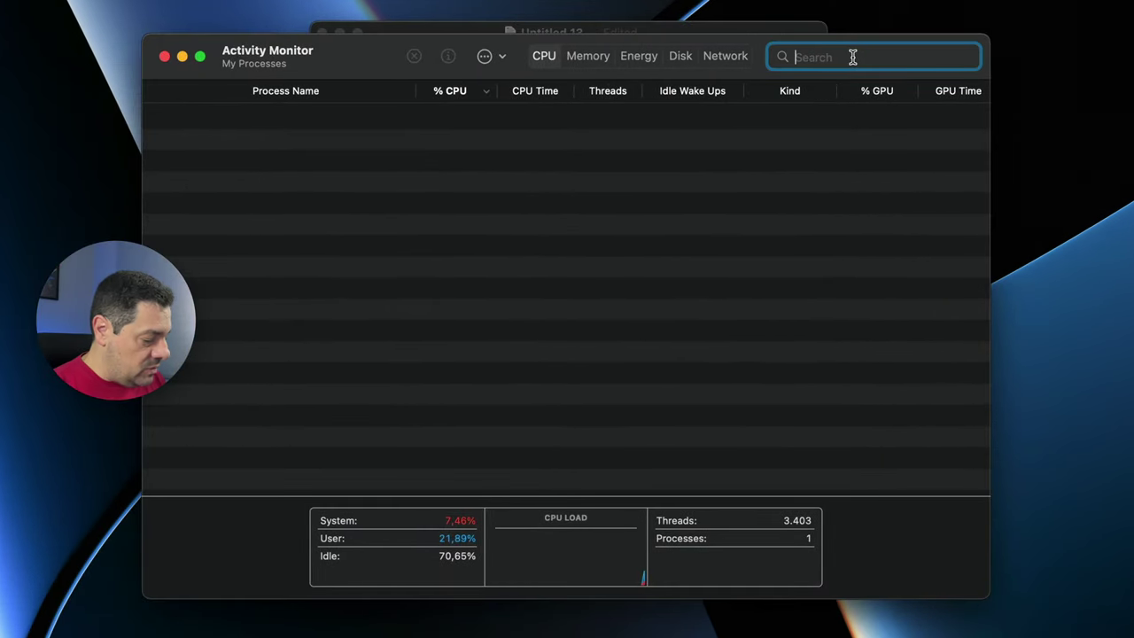
type("quick")
key("Return")
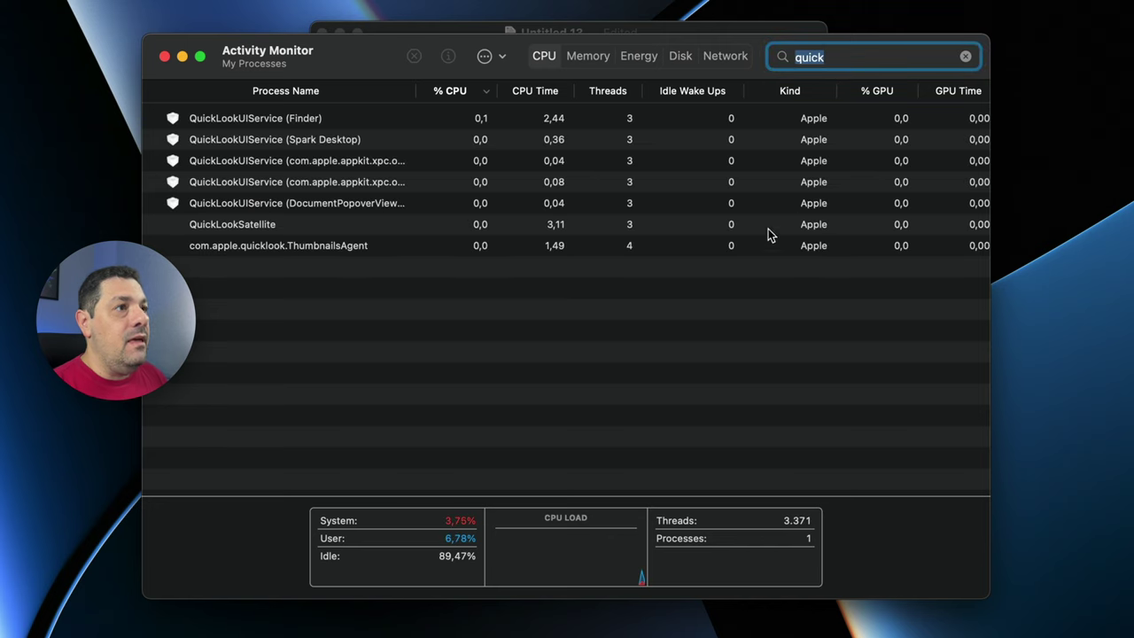
Force quit the QuickLookUIService (Finder) process.
left_click(248, 121)
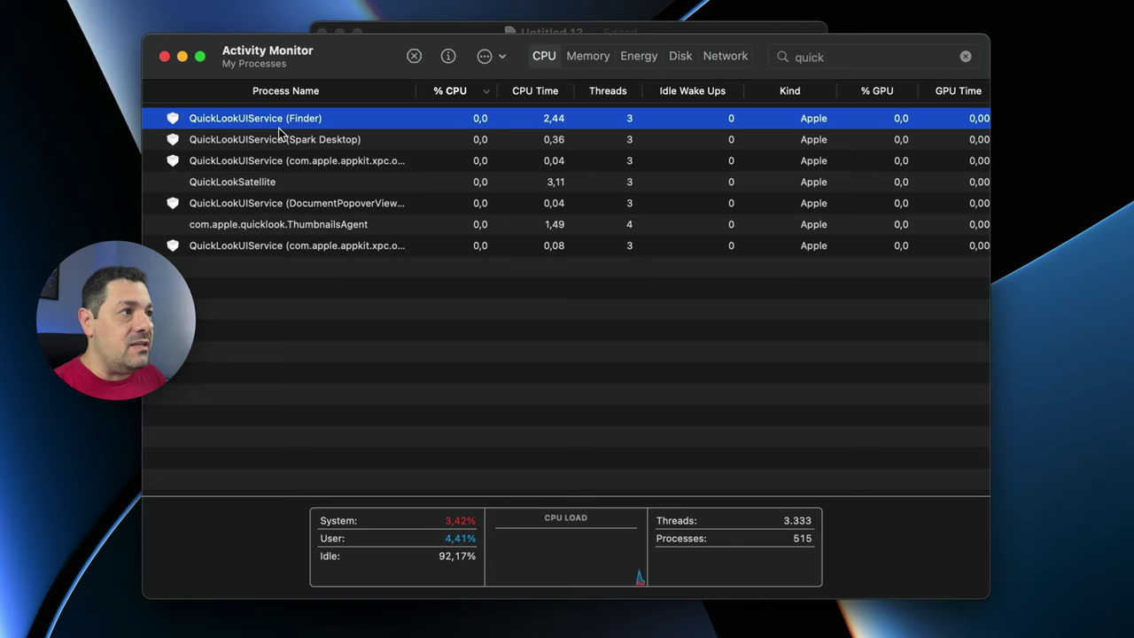
left_click(414, 57)
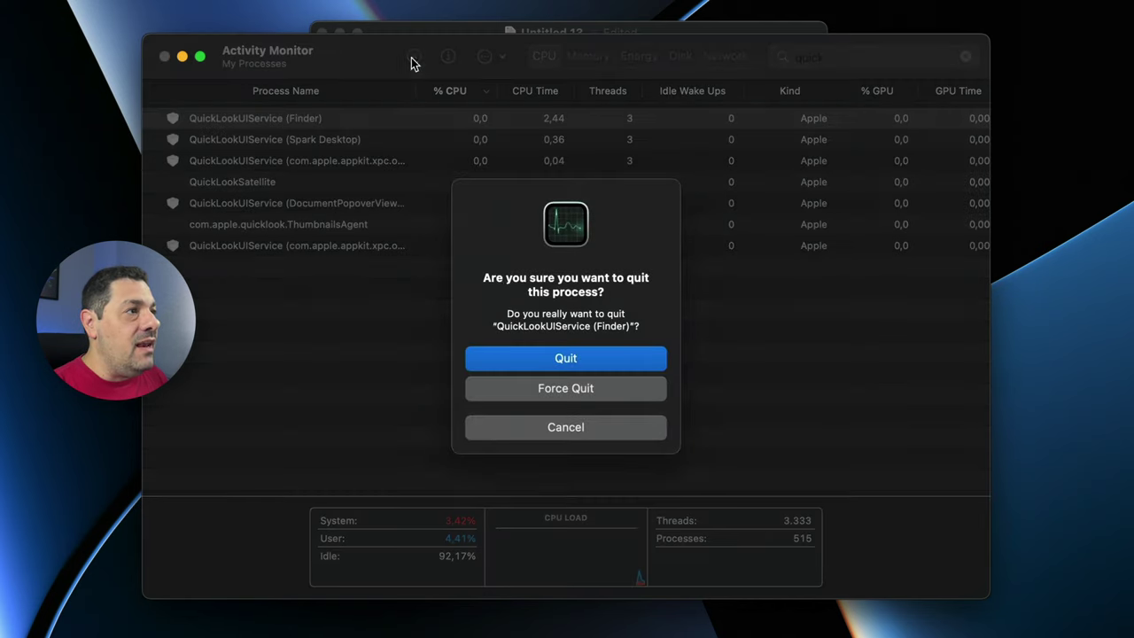
left_click(541, 390)
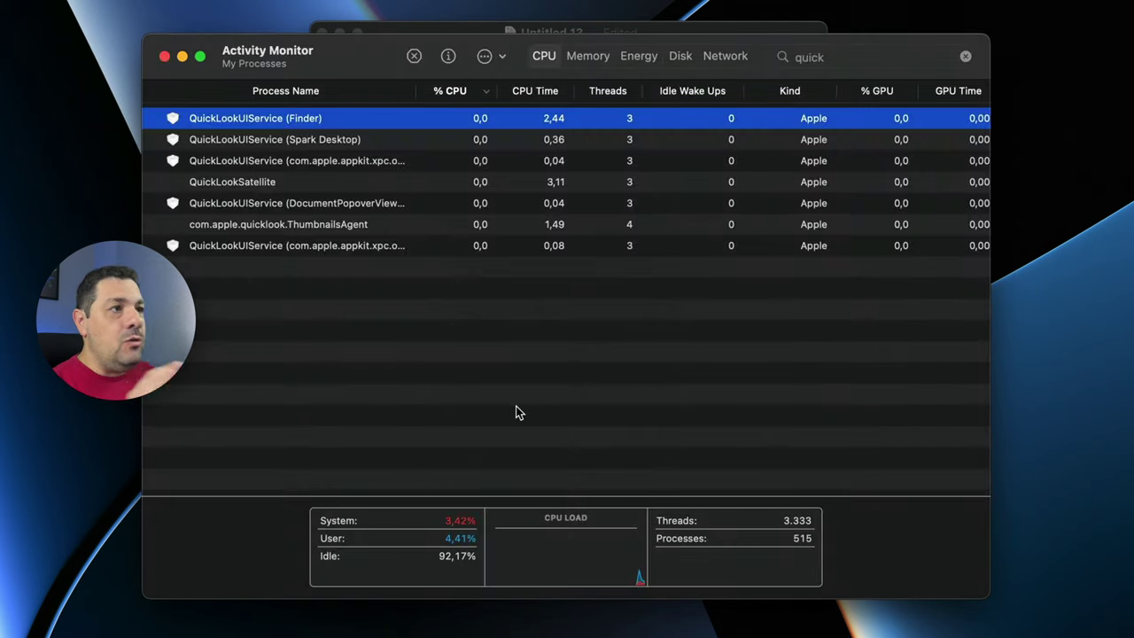
Quit Activity Monitor and select the "CleanShot 2022-10-09 at 08.10.42@2x" image in the Imagens folder.
key("super+q")
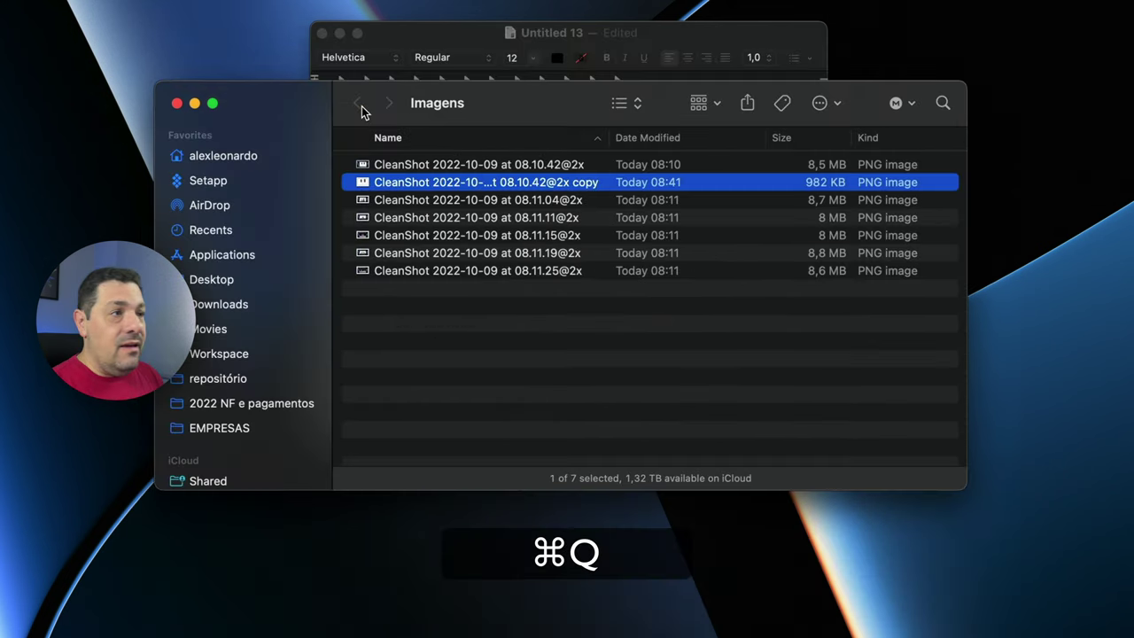
left_click(508, 353)
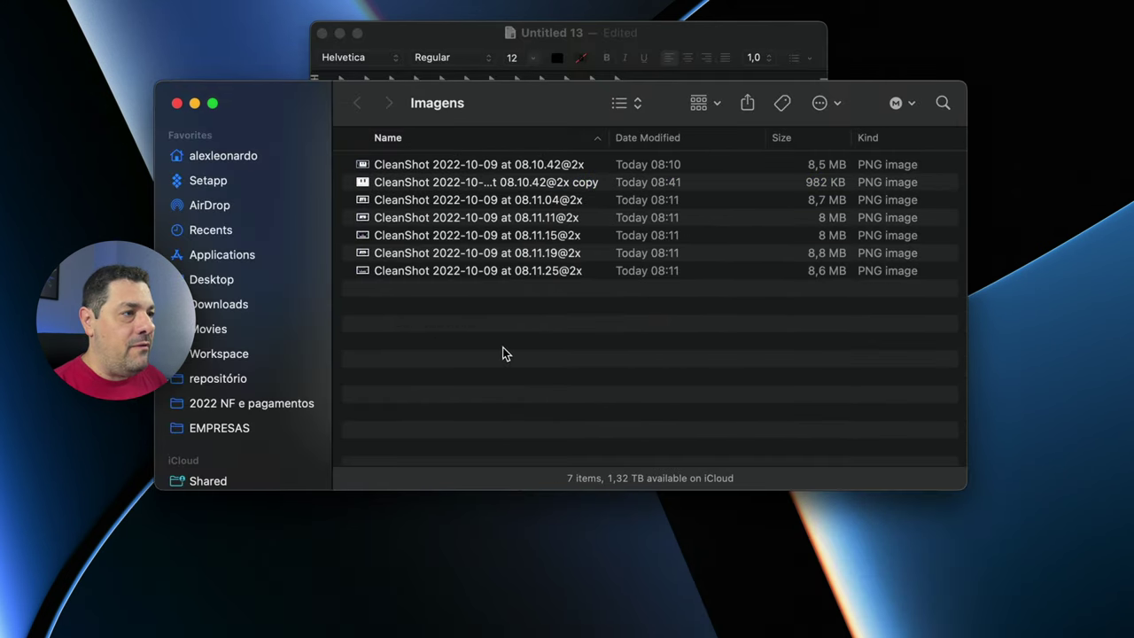
left_click(410, 167)
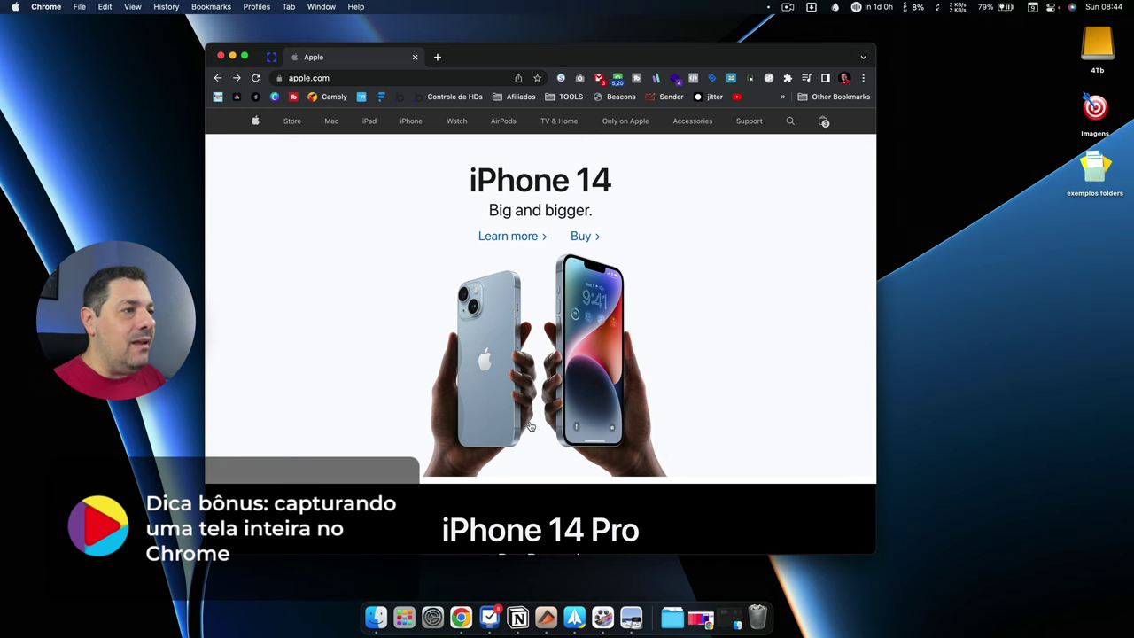
Choose CleanShot's Scrolling Capture and frame the page content of apple.com in the Chrome window as the capture area.
scroll(545, 423, "down", 10)
scroll(545, 423, "down", 5)
scroll(543, 420, "up", 15)
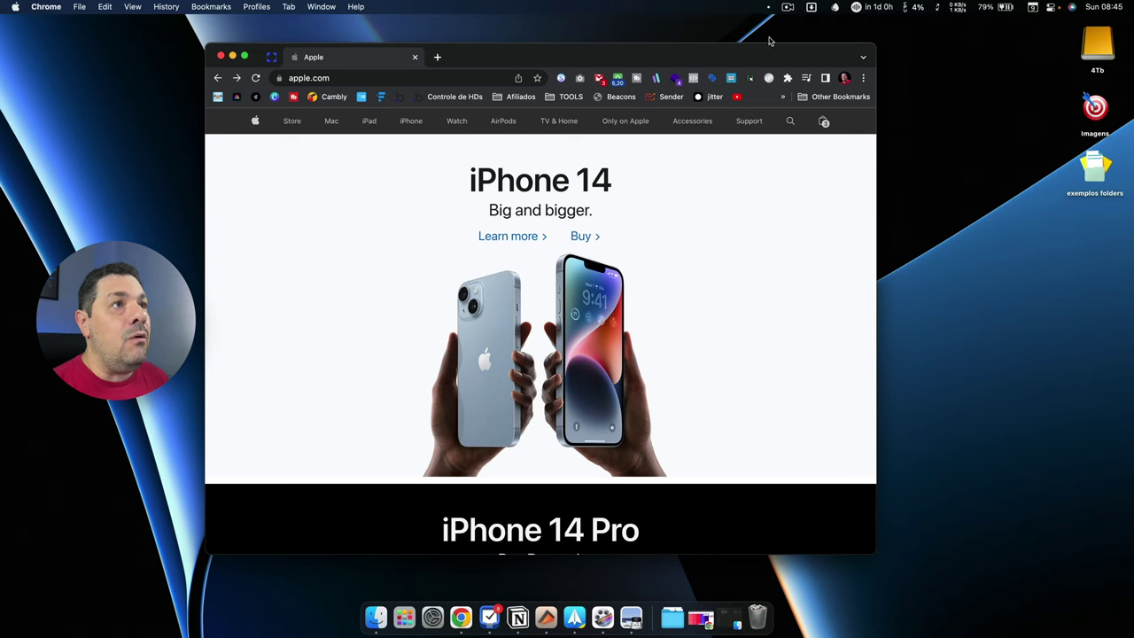
left_click(769, 9)
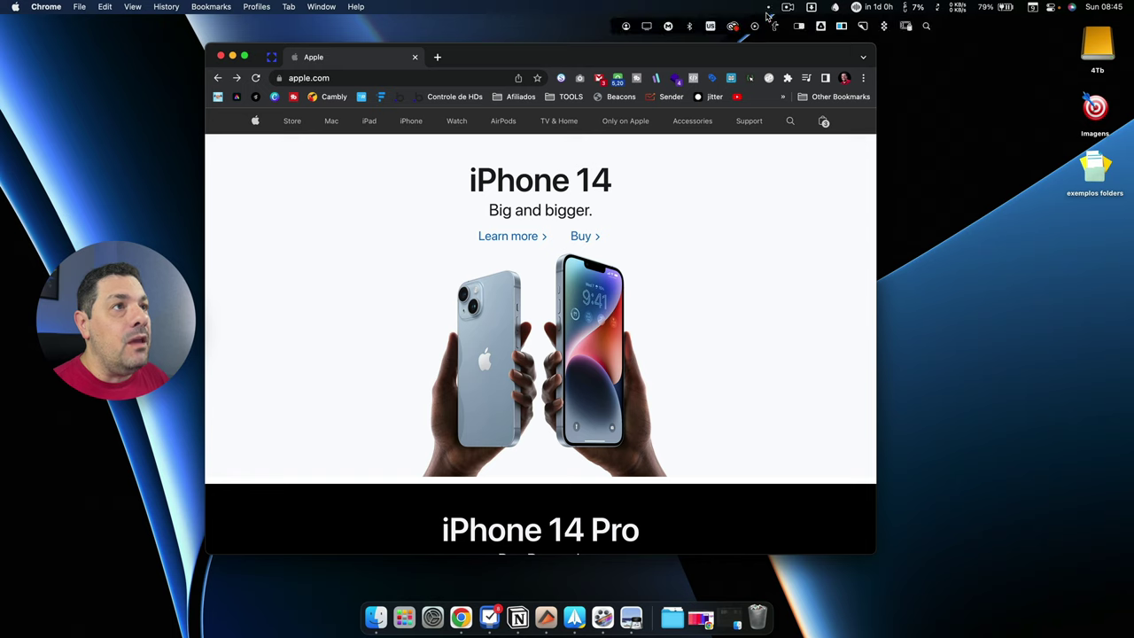
left_click(862, 26)
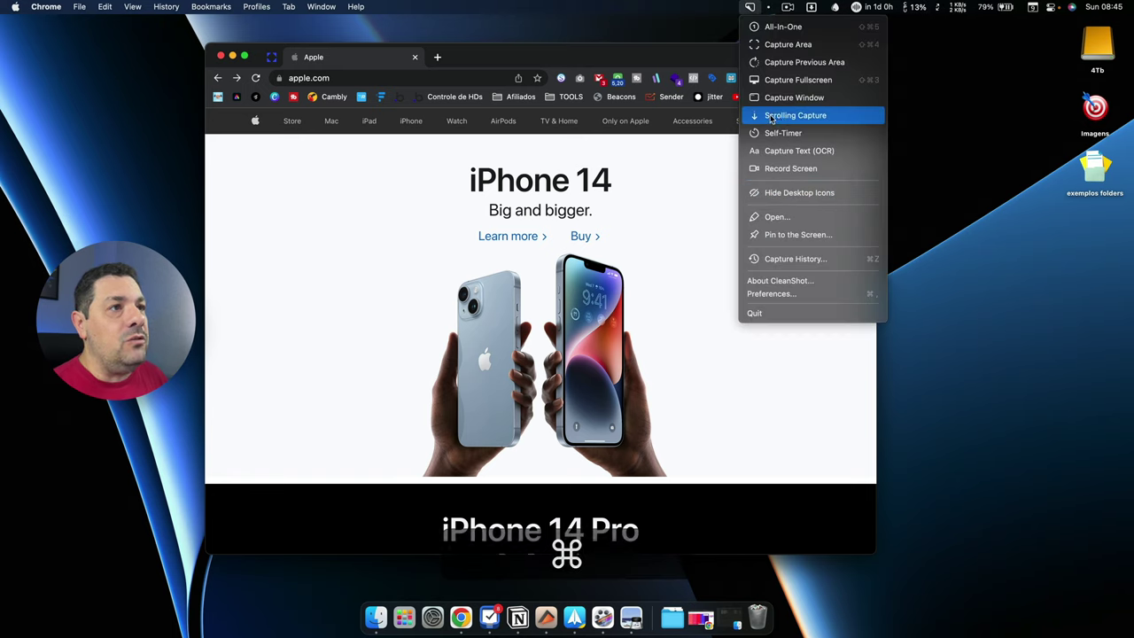
left_click(782, 117)
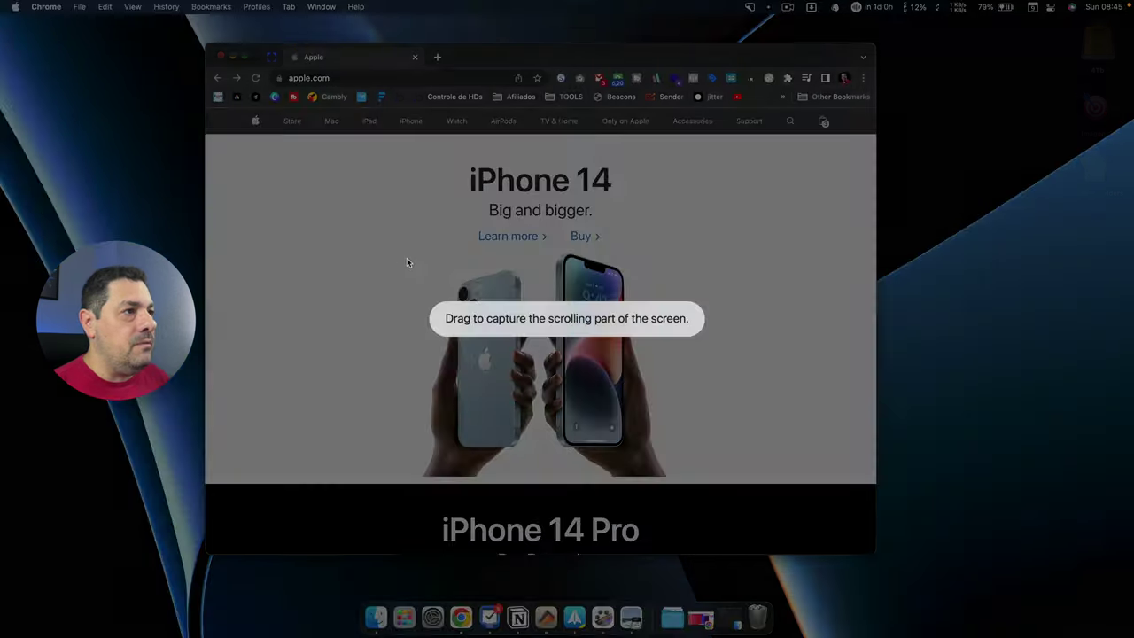
left_click_drag(221, 143, 868, 546)
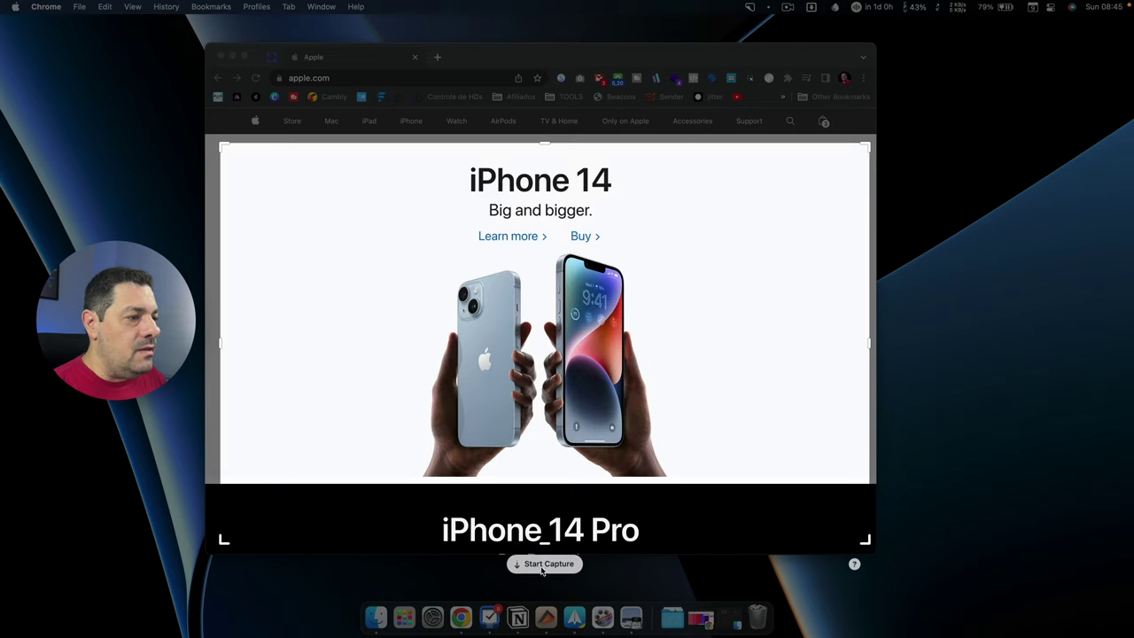
Capture the framed apple.com content from the iPhone 14 section down to the Apple Card section and finish the scrolling capture.
left_click(540, 565)
scroll(537, 470, "down", 10)
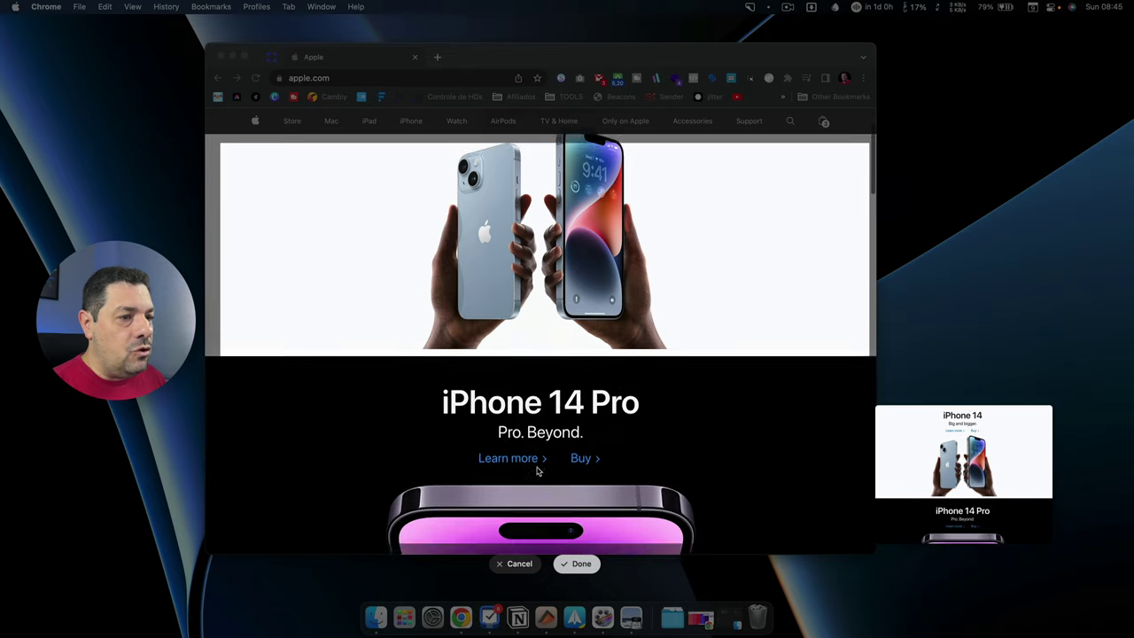
scroll(537, 471, "down", 15)
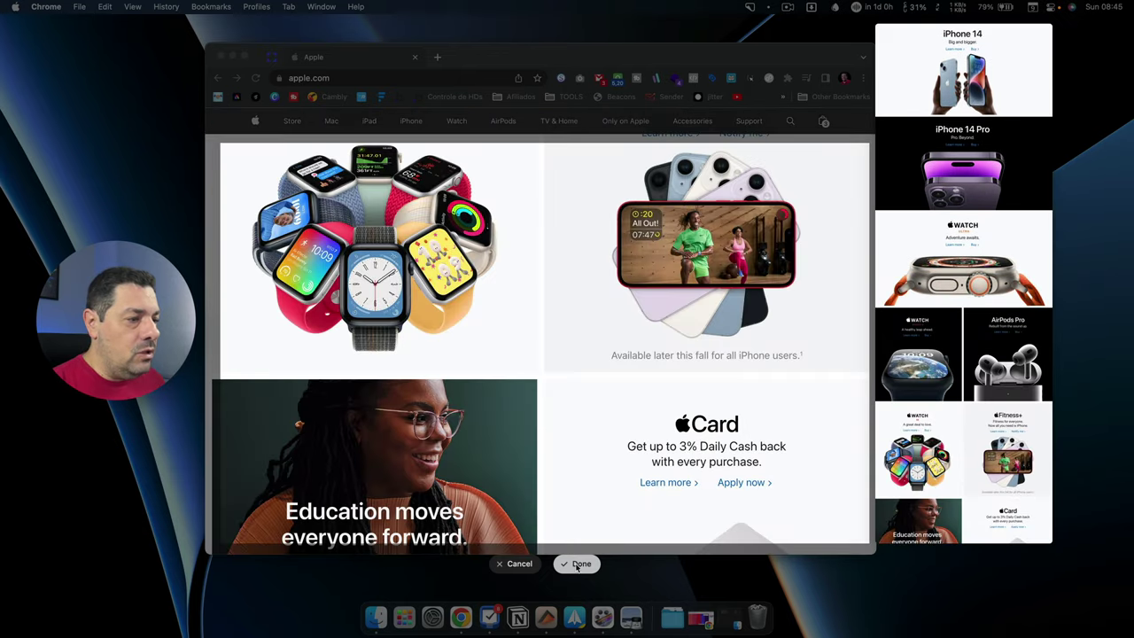
left_click(577, 564)
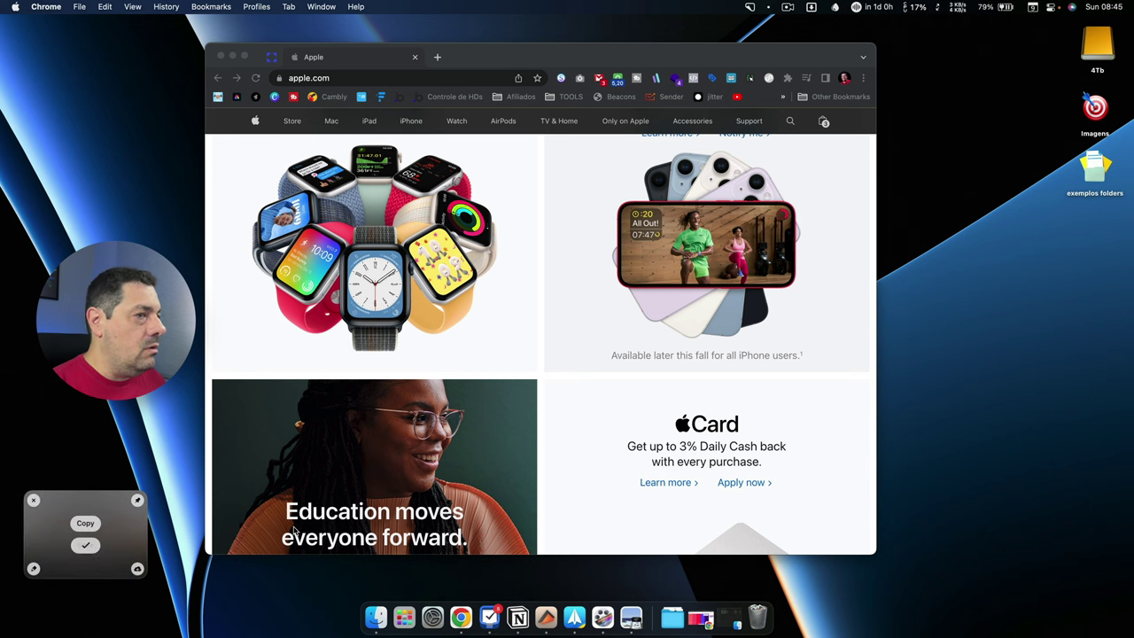
Place the finished scrolling capture on the desktop and preview it with Quick Look.
left_click(1096, 253)
key("space")
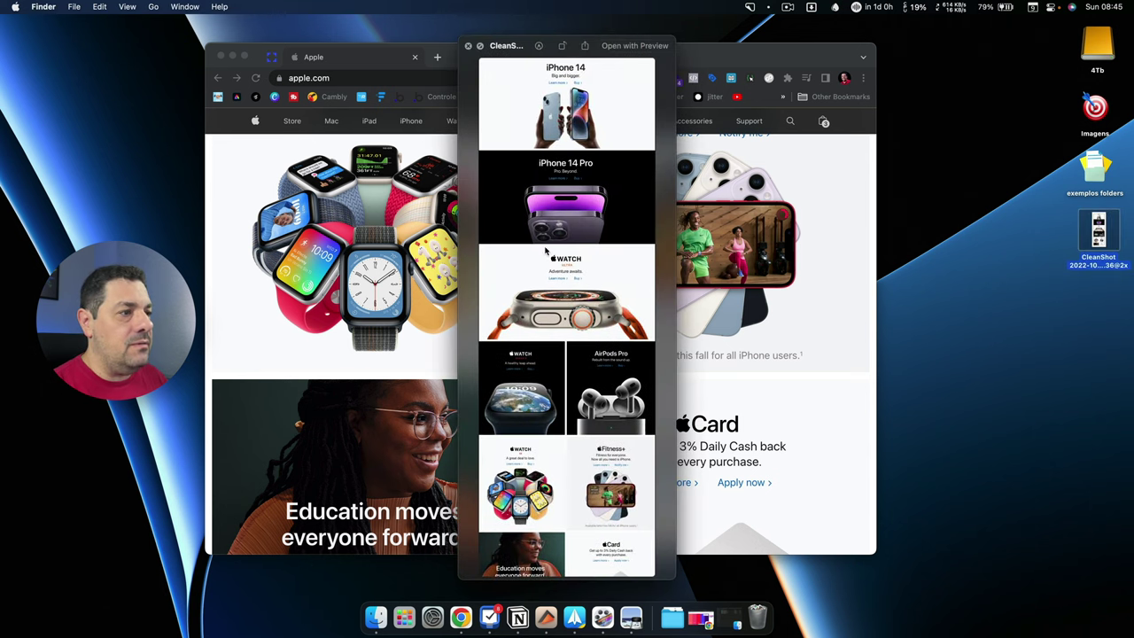
key("space")
Return to the start of the apple.com page in Chrome and capture the full page with the GoFullPage extension.
left_click(604, 223)
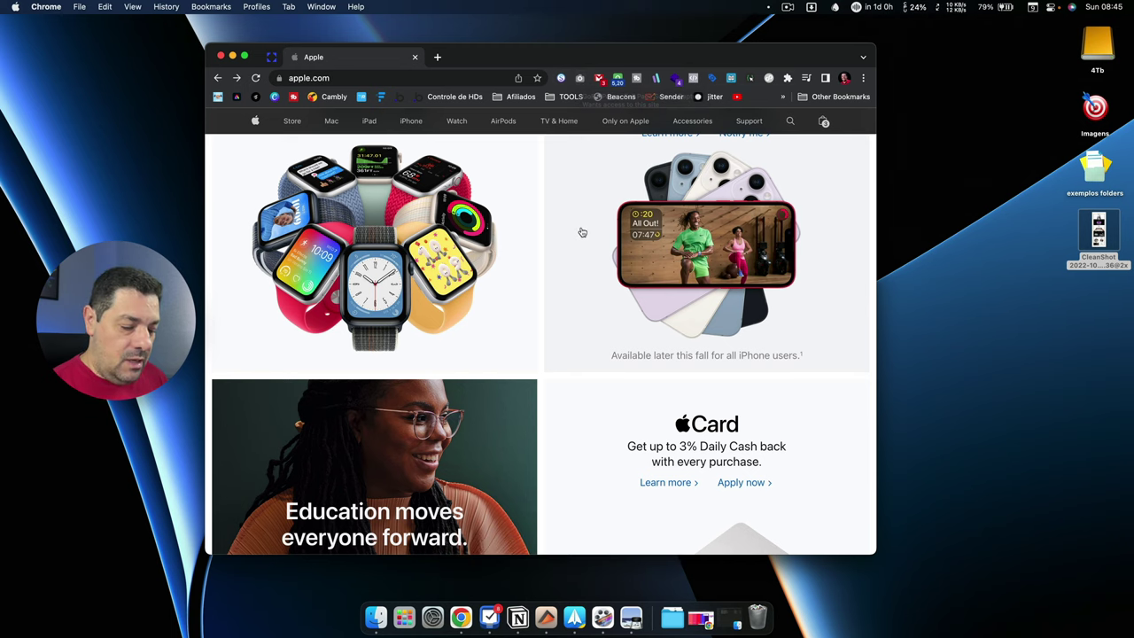
scroll(581, 233, "up", 15)
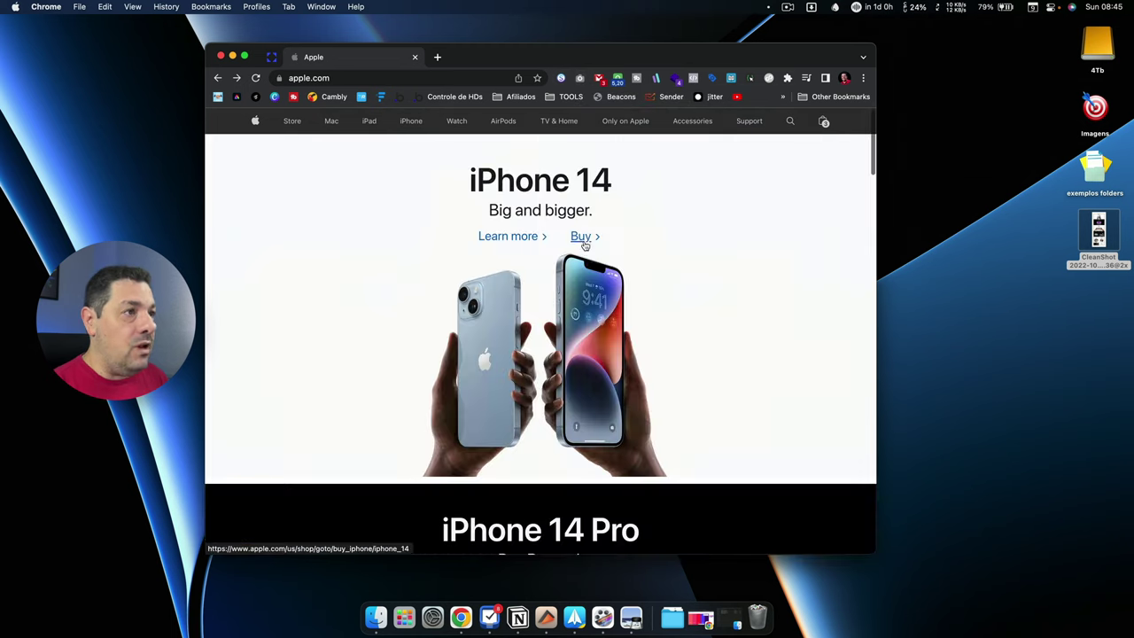
left_click(580, 80)
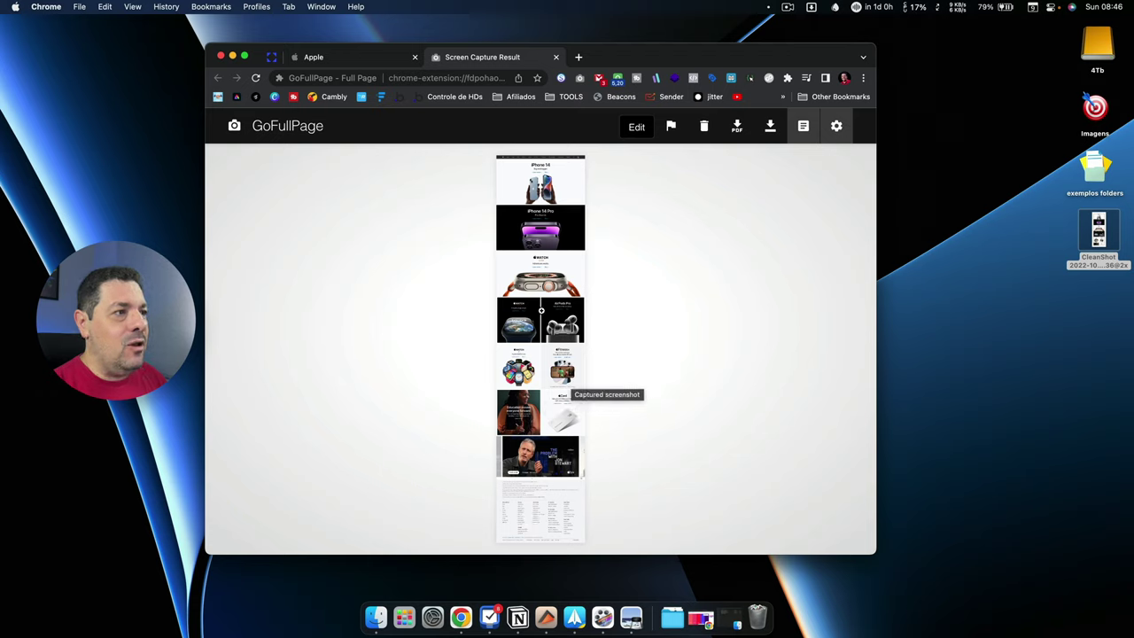
Save the GoFullPage screenshot to the desktop as a PNG and preview it with Quick Look.
left_click(999, 300)
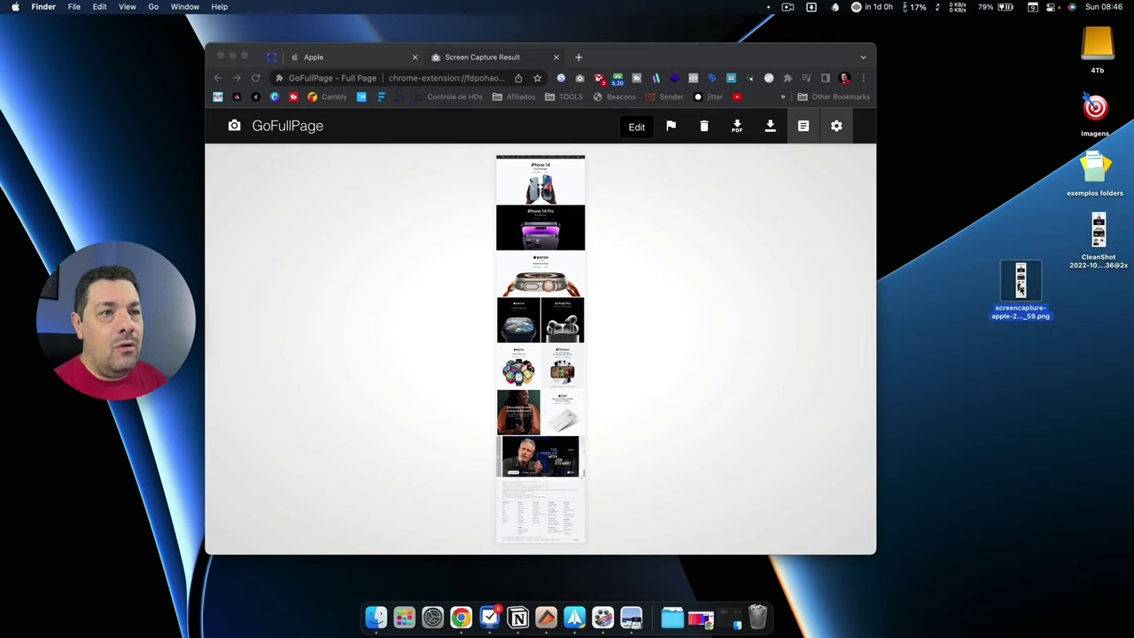
key("space")
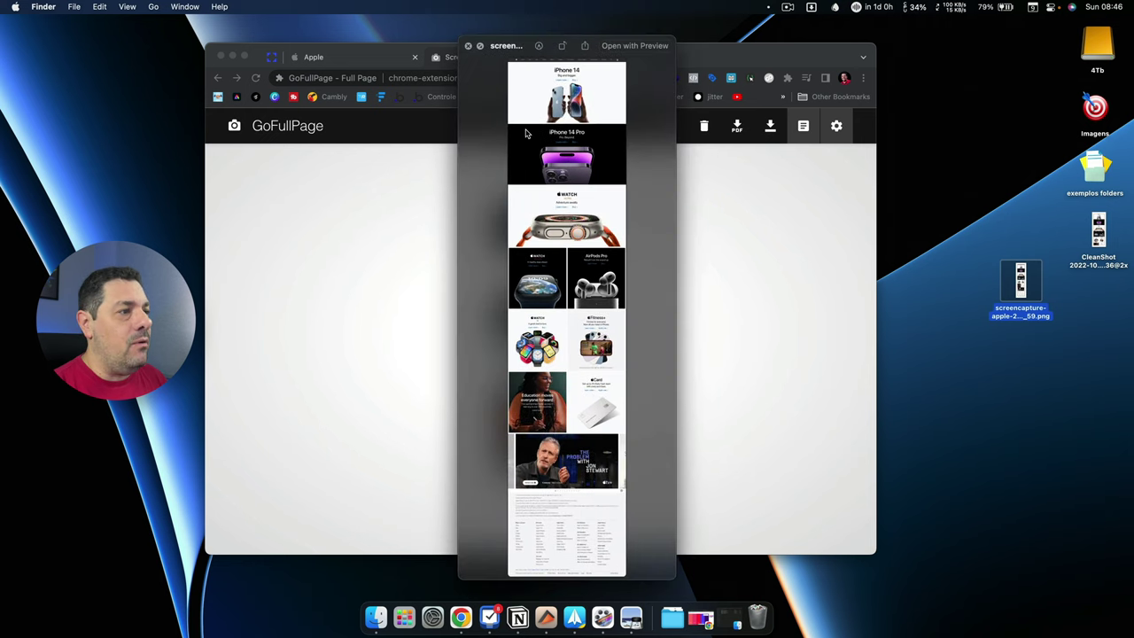
key("space")
Inspect the apple.com page in Chrome DevTools and select its body element in the HTML code.
left_click(673, 310)
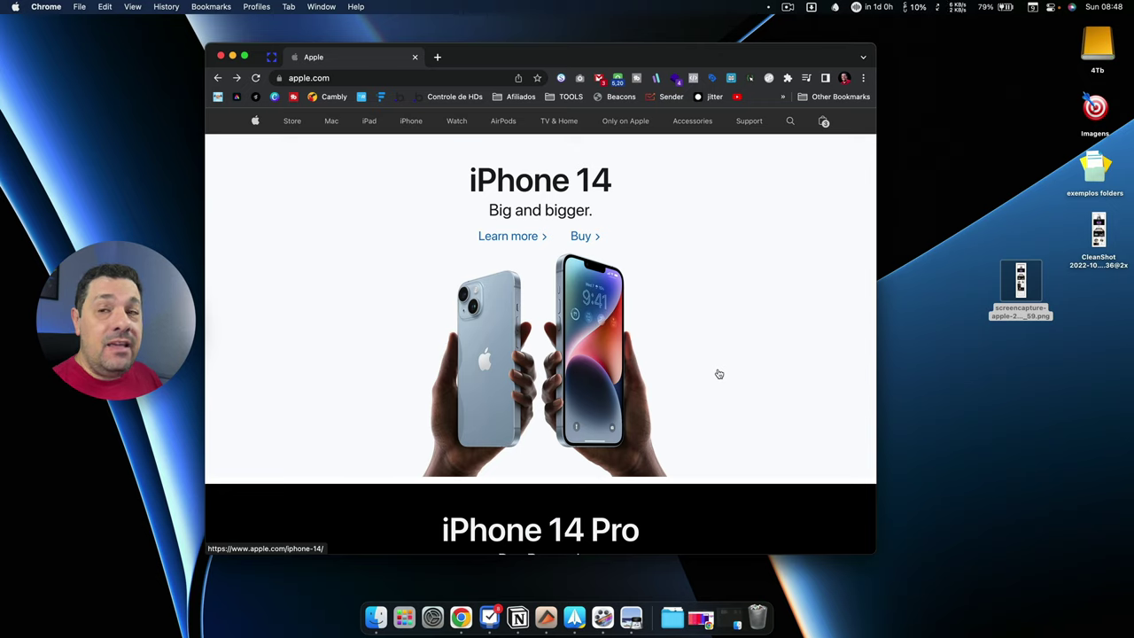
right_click(675, 254)
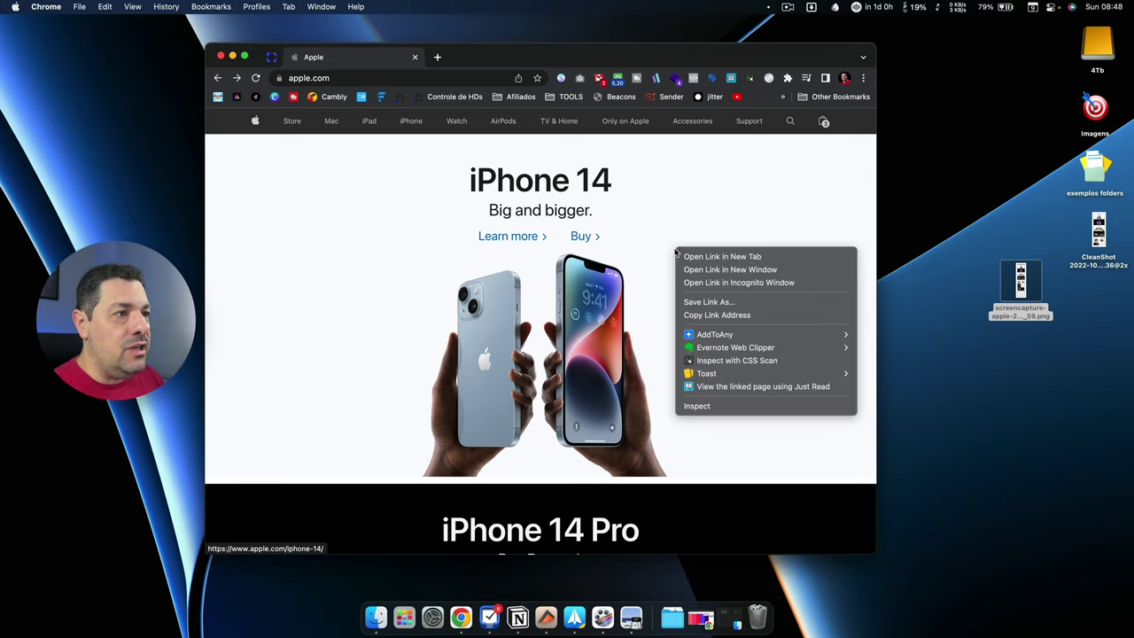
left_click(700, 405)
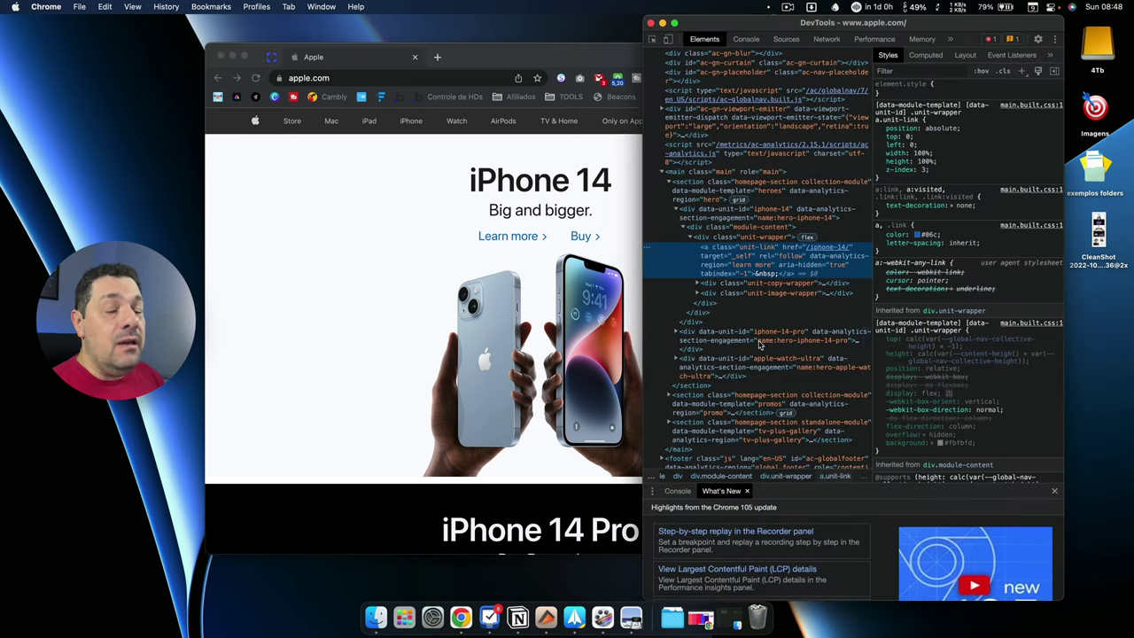
scroll(721, 252, "up", 5)
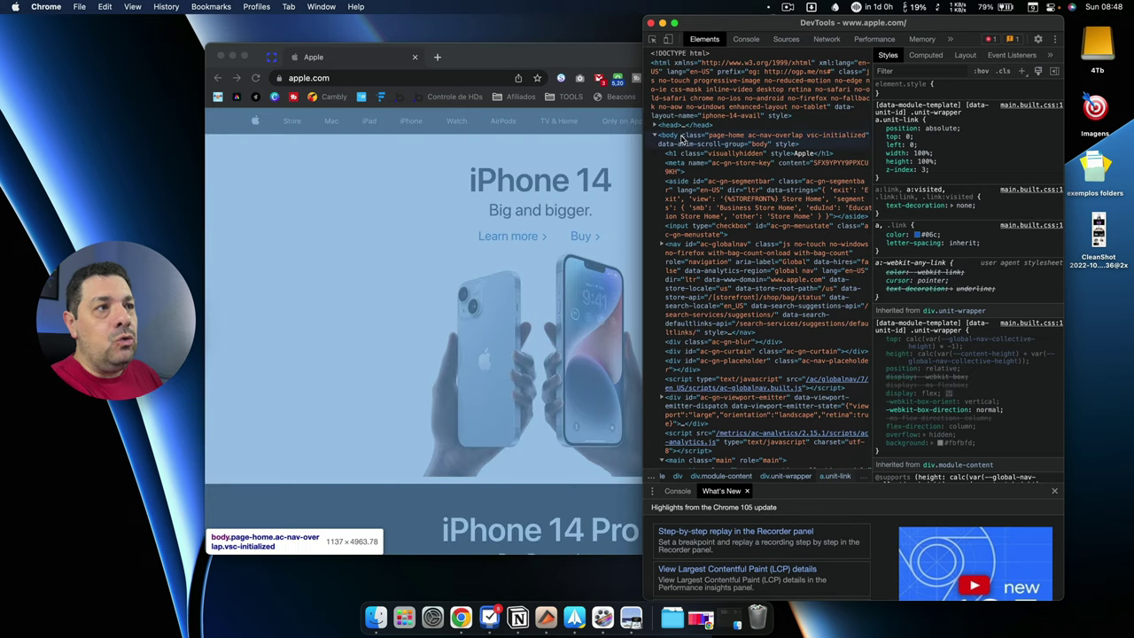
left_click(684, 139)
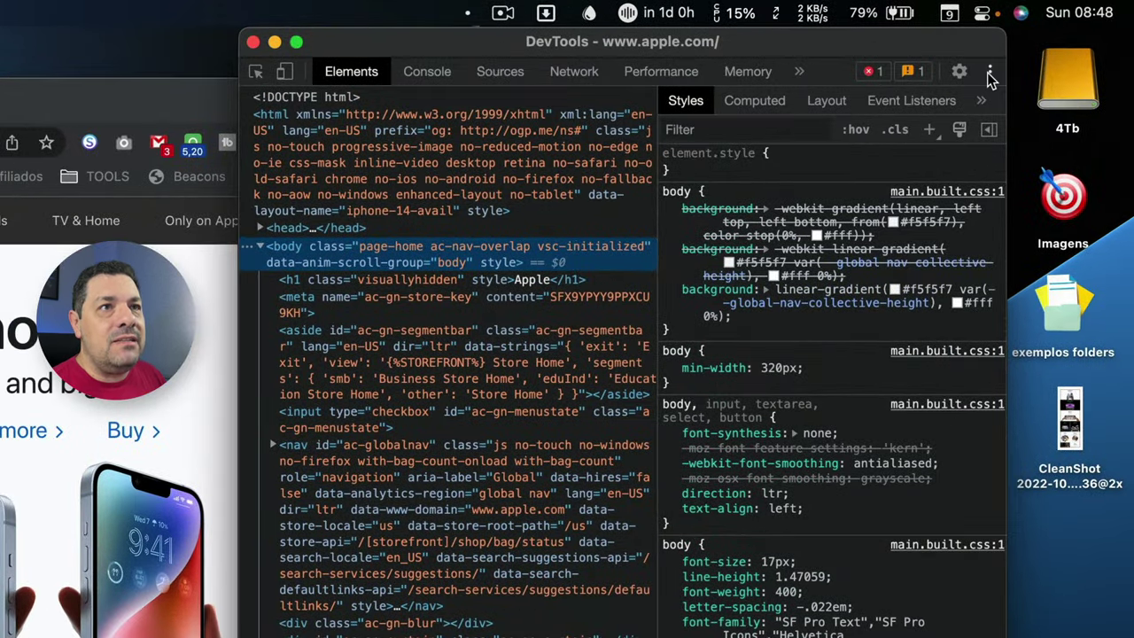
left_click(990, 73)
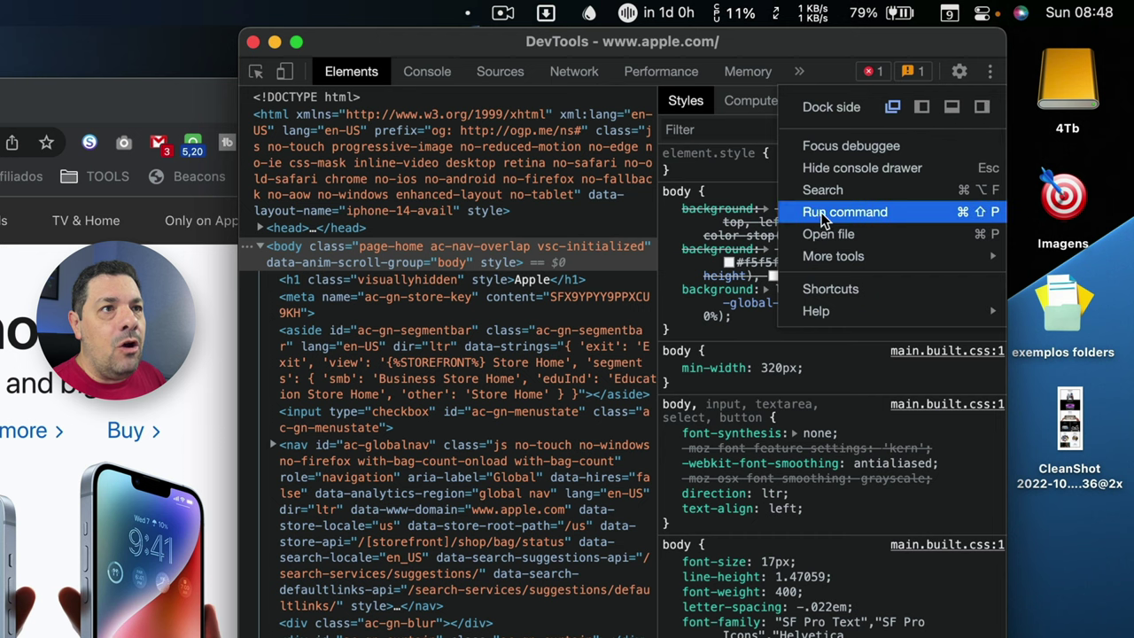
left_click(822, 217)
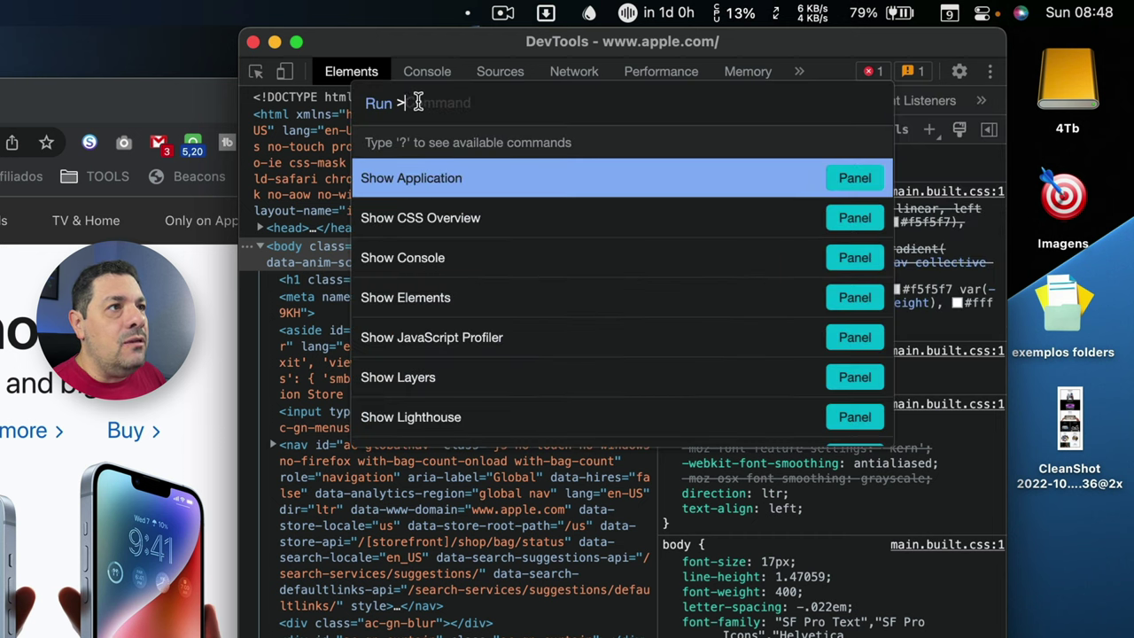
type("screen")
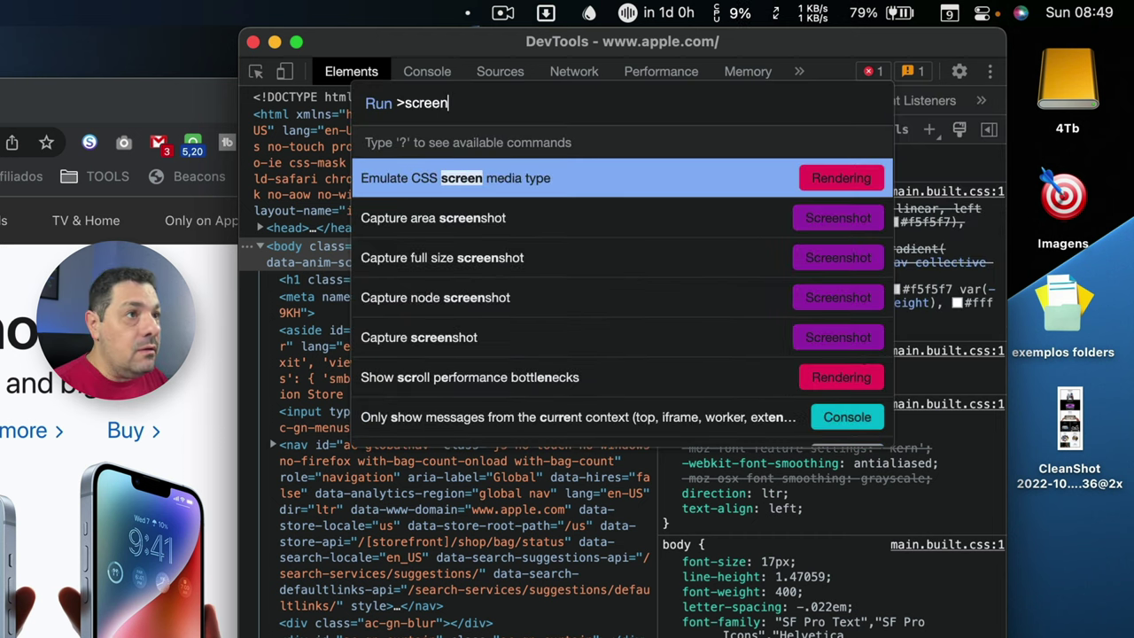
left_click(425, 259)
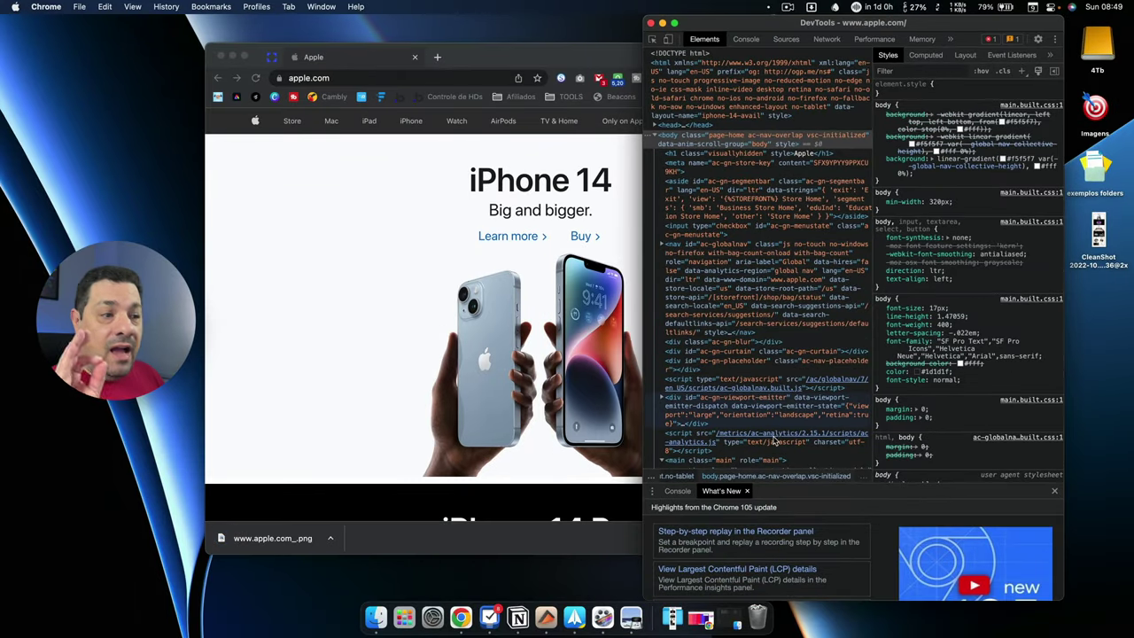
left_click(673, 618)
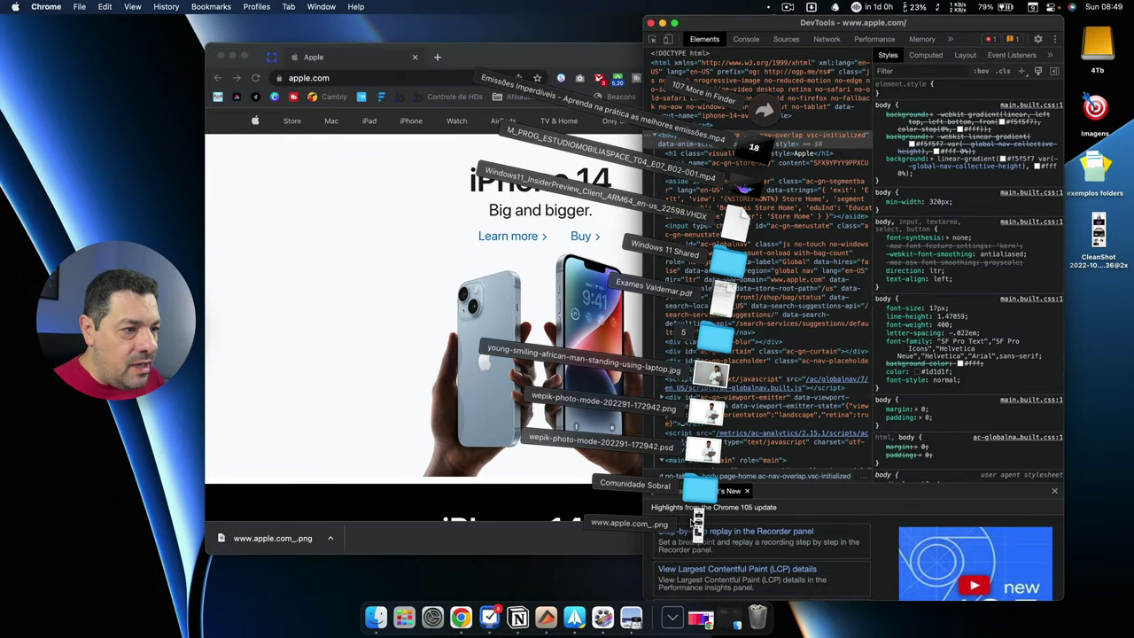
left_click(699, 526)
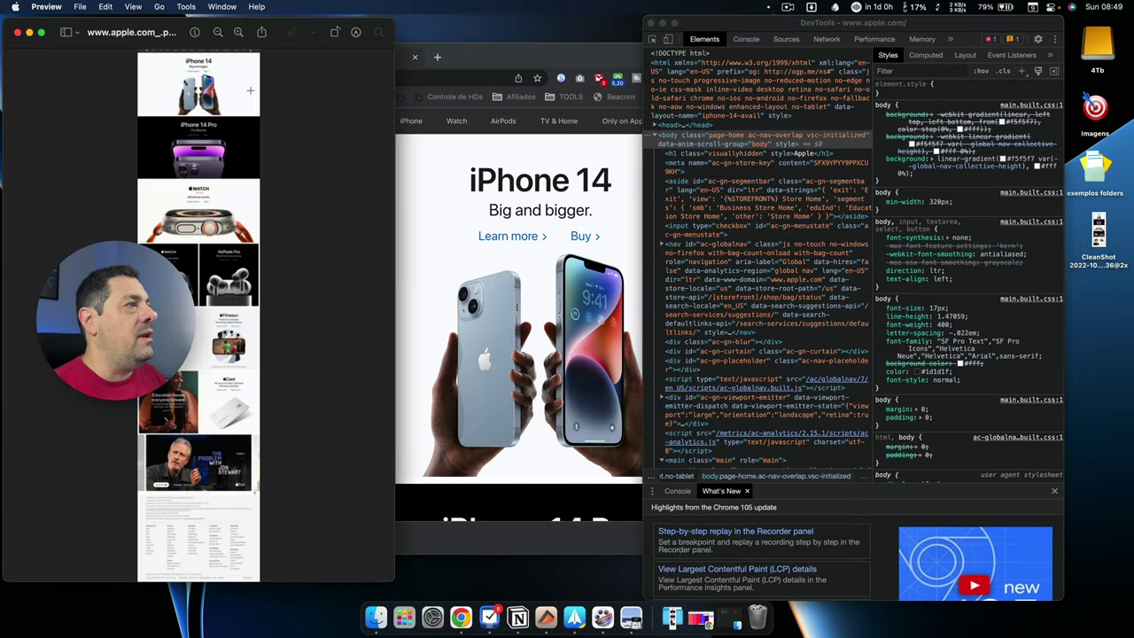